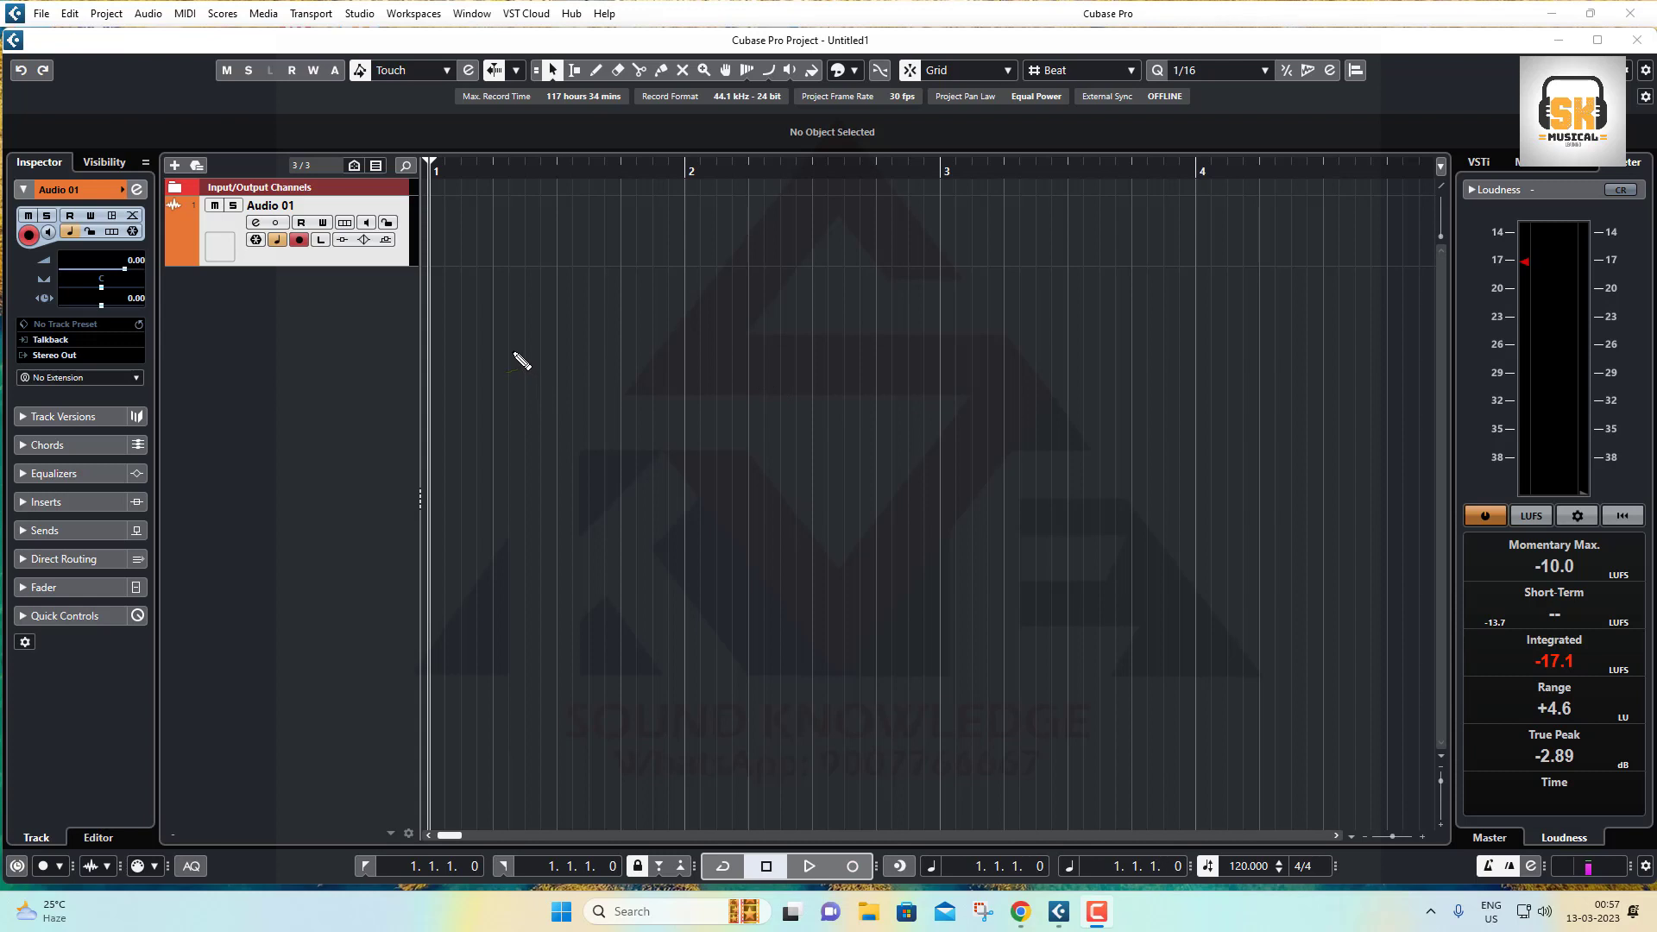
Sketch a large yellow rectangular room plan with a vertical dividing line and a small door box on the lower edge.
{"action": "mouse_move", "coordinate": [510, 336]}
{"action": "left_mouse_down"}
{"action": "mouse_move", "coordinate": [523, 592]}
{"action": "mouse_move", "coordinate": [549, 606]}
{"action": "mouse_move", "coordinate": [1151, 603]}
{"action": "mouse_move", "coordinate": [1134, 345]}
{"action": "mouse_move", "coordinate": [491, 342]}
{"action": "left_mouse_up"}
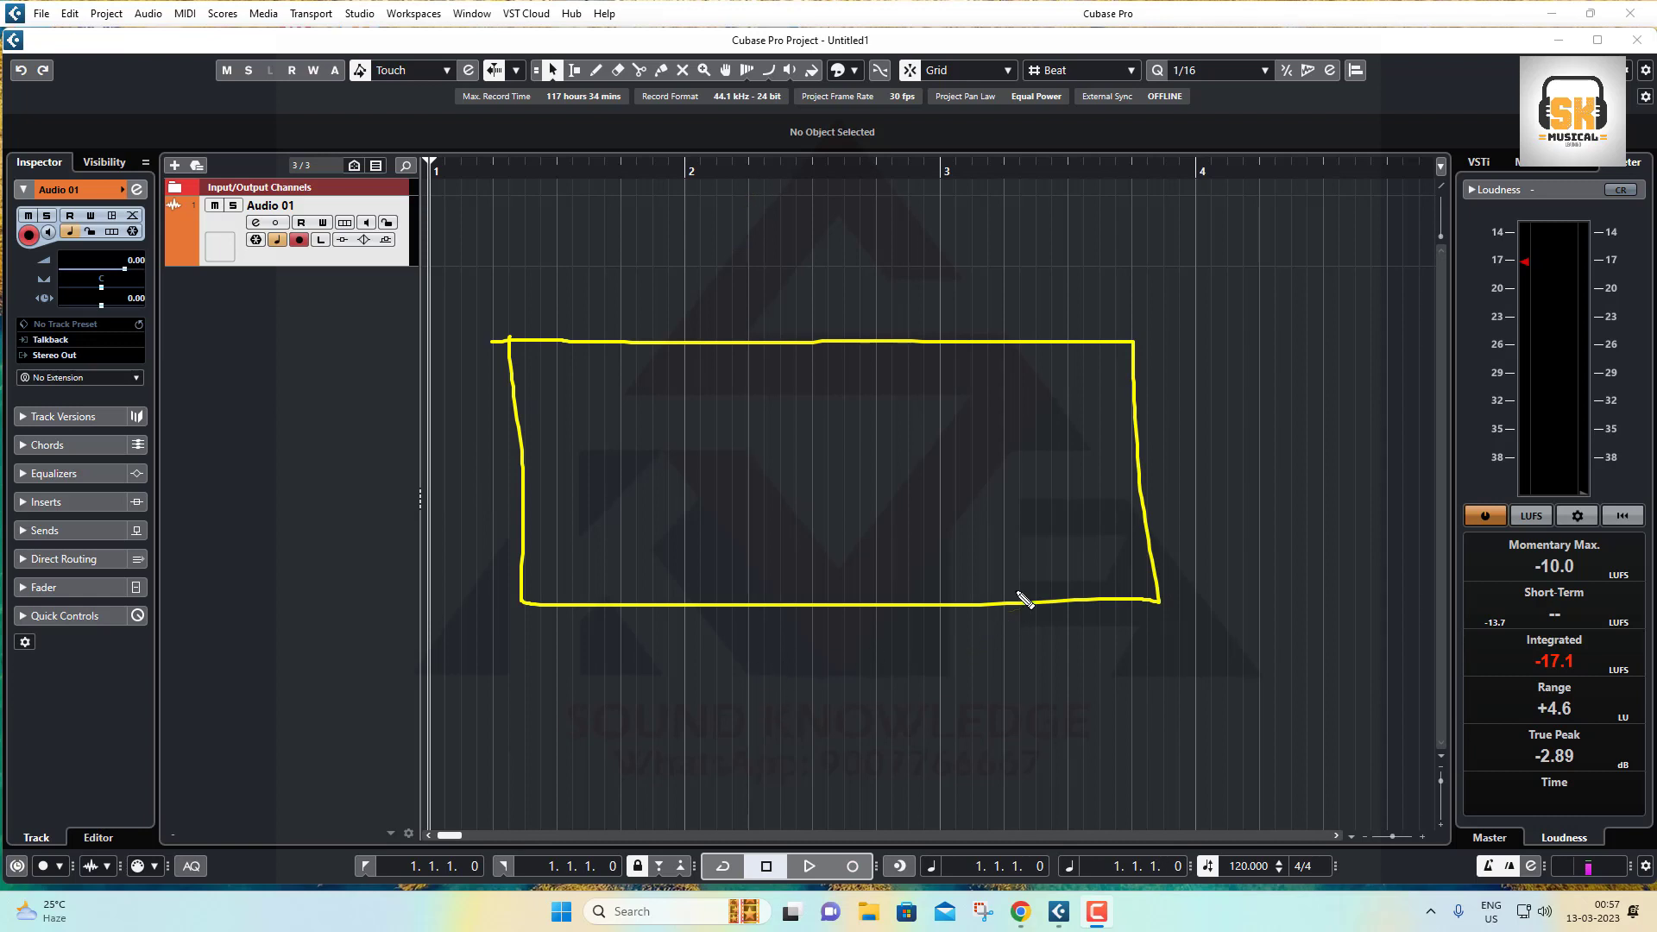
{"action": "mouse_move", "coordinate": [1032, 609]}
{"action": "left_mouse_down"}
{"action": "mouse_move", "coordinate": [1023, 565]}
{"action": "mouse_move", "coordinate": [1057, 561]}
{"action": "mouse_move", "coordinate": [1081, 604]}
{"action": "mouse_move", "coordinate": [1050, 583]}
{"action": "left_mouse_up"}
{"action": "left_click_drag", "start_coordinate": [856, 340], "coordinate": [860, 594]}
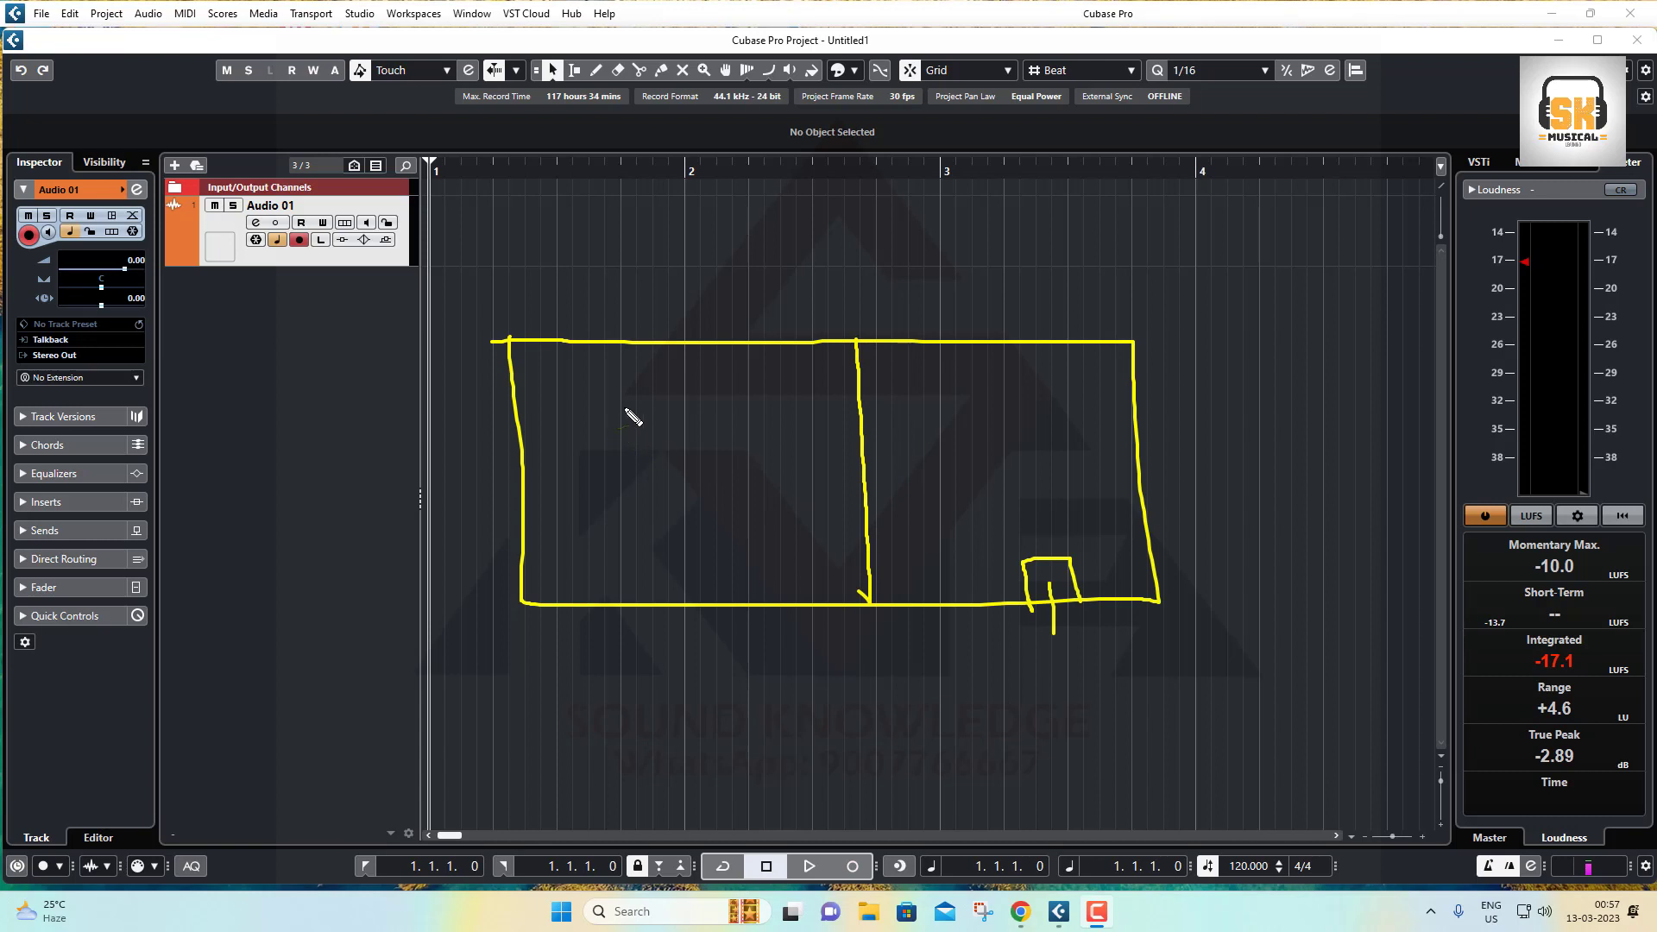
{"action": "mouse_move", "coordinate": [616, 417]}
{"action": "left_mouse_down"}
{"action": "mouse_move", "coordinate": [749, 501]}
{"action": "mouse_move", "coordinate": [639, 476]}
{"action": "mouse_move", "coordinate": [651, 371]}
{"action": "left_mouse_up"}
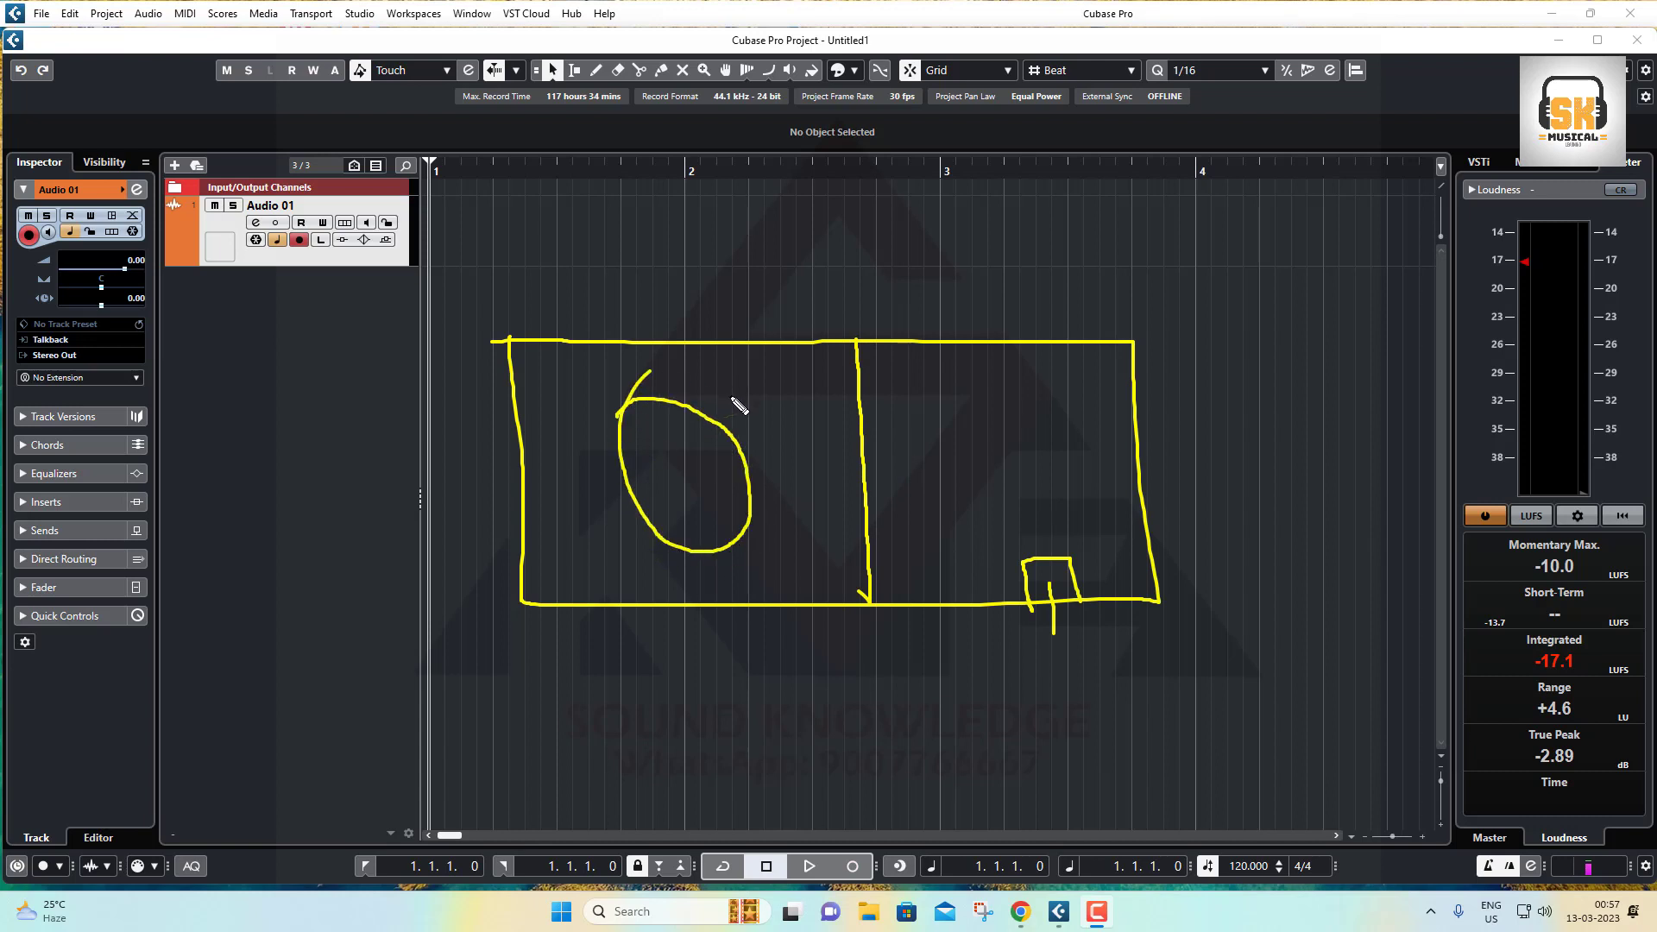
{"action": "key", "text": "ctrl+z"}
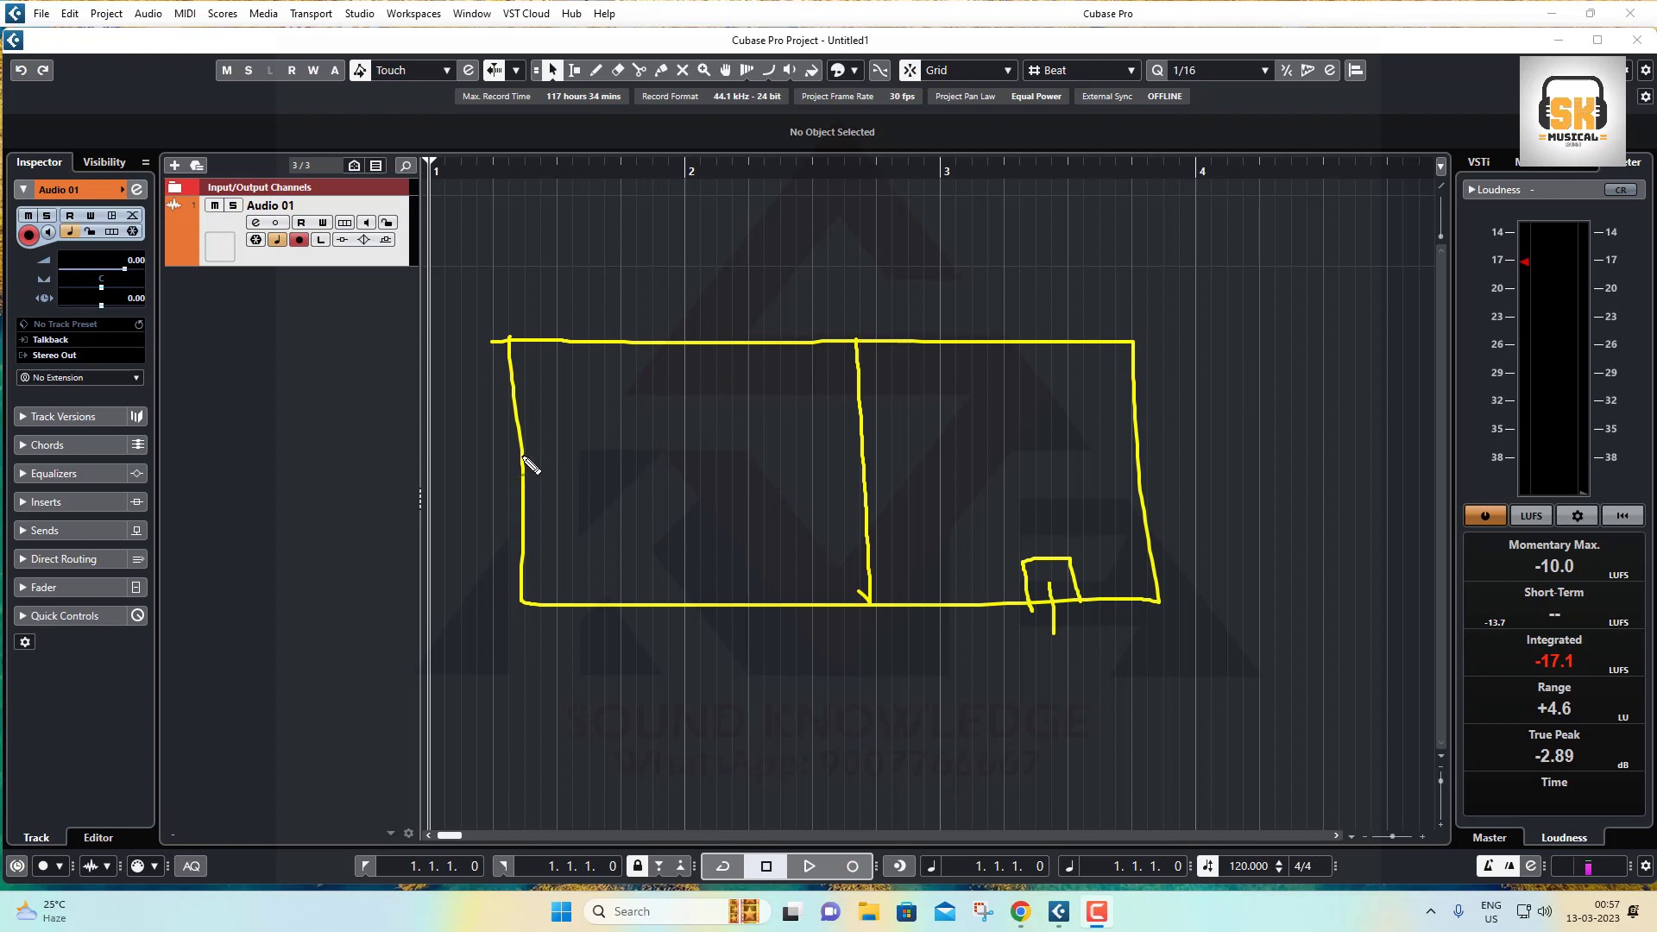
Draw a marked smaller box in the plan's upper-left corner and a curved line in the space below it.
{"action": "mouse_move", "coordinate": [524, 457]}
{"action": "left_mouse_down"}
{"action": "mouse_move", "coordinate": [656, 458]}
{"action": "mouse_move", "coordinate": [678, 415]}
{"action": "mouse_move", "coordinate": [675, 344]}
{"action": "left_mouse_up"}
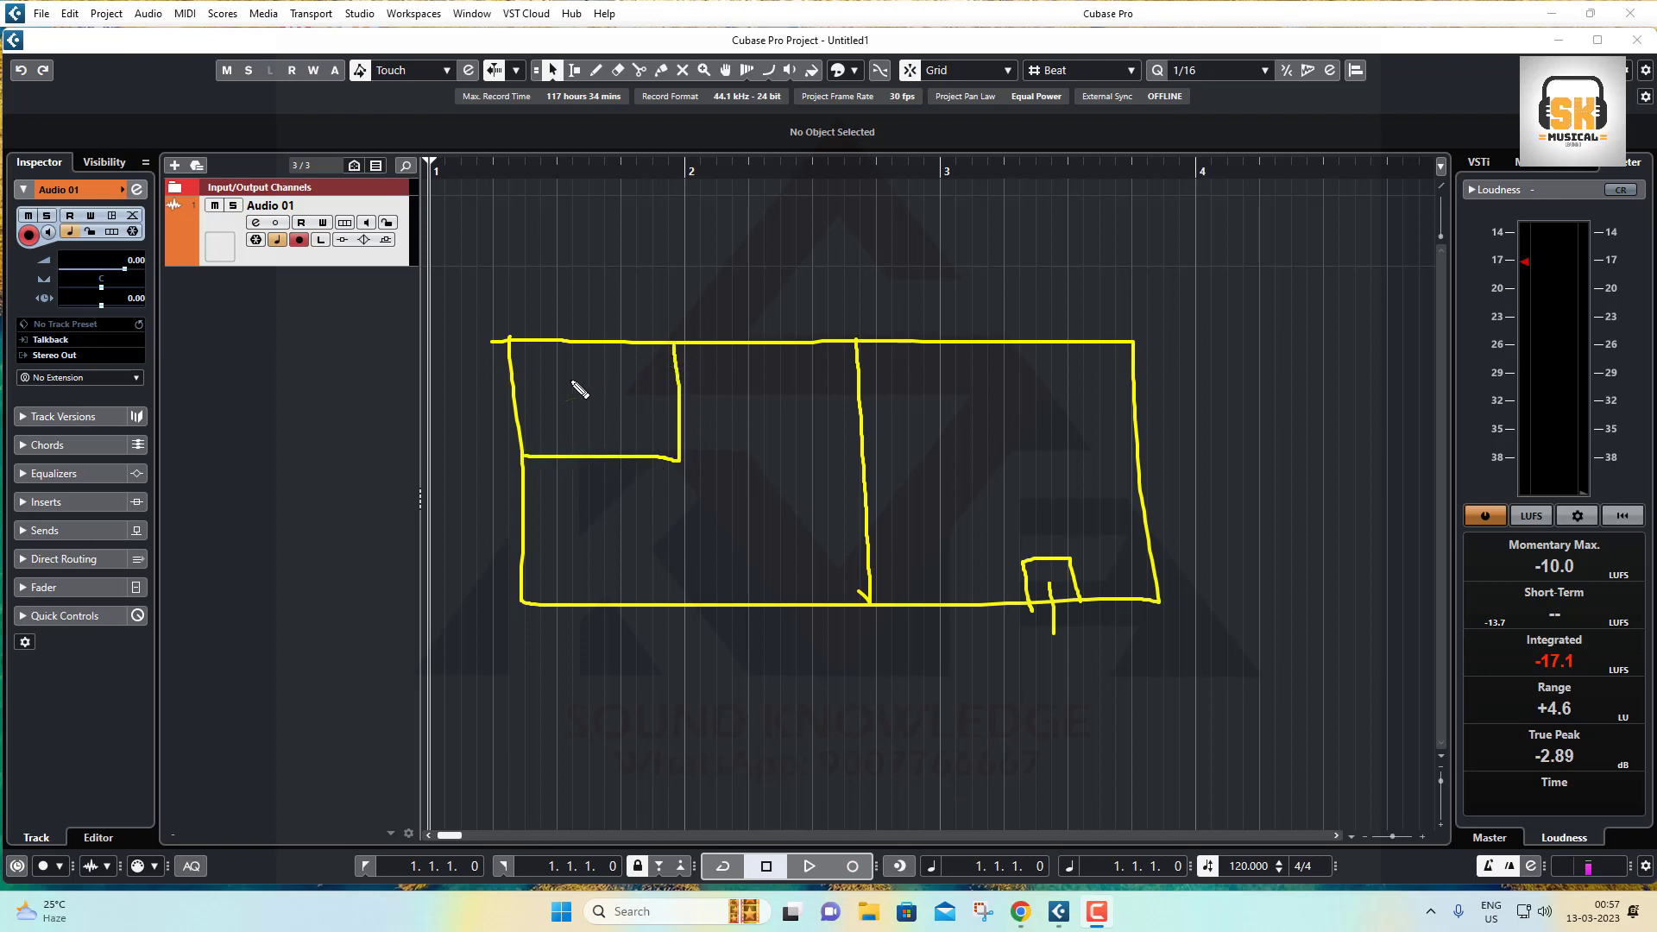
{"action": "left_click_drag", "start_coordinate": [566, 373], "coordinate": [576, 403]}
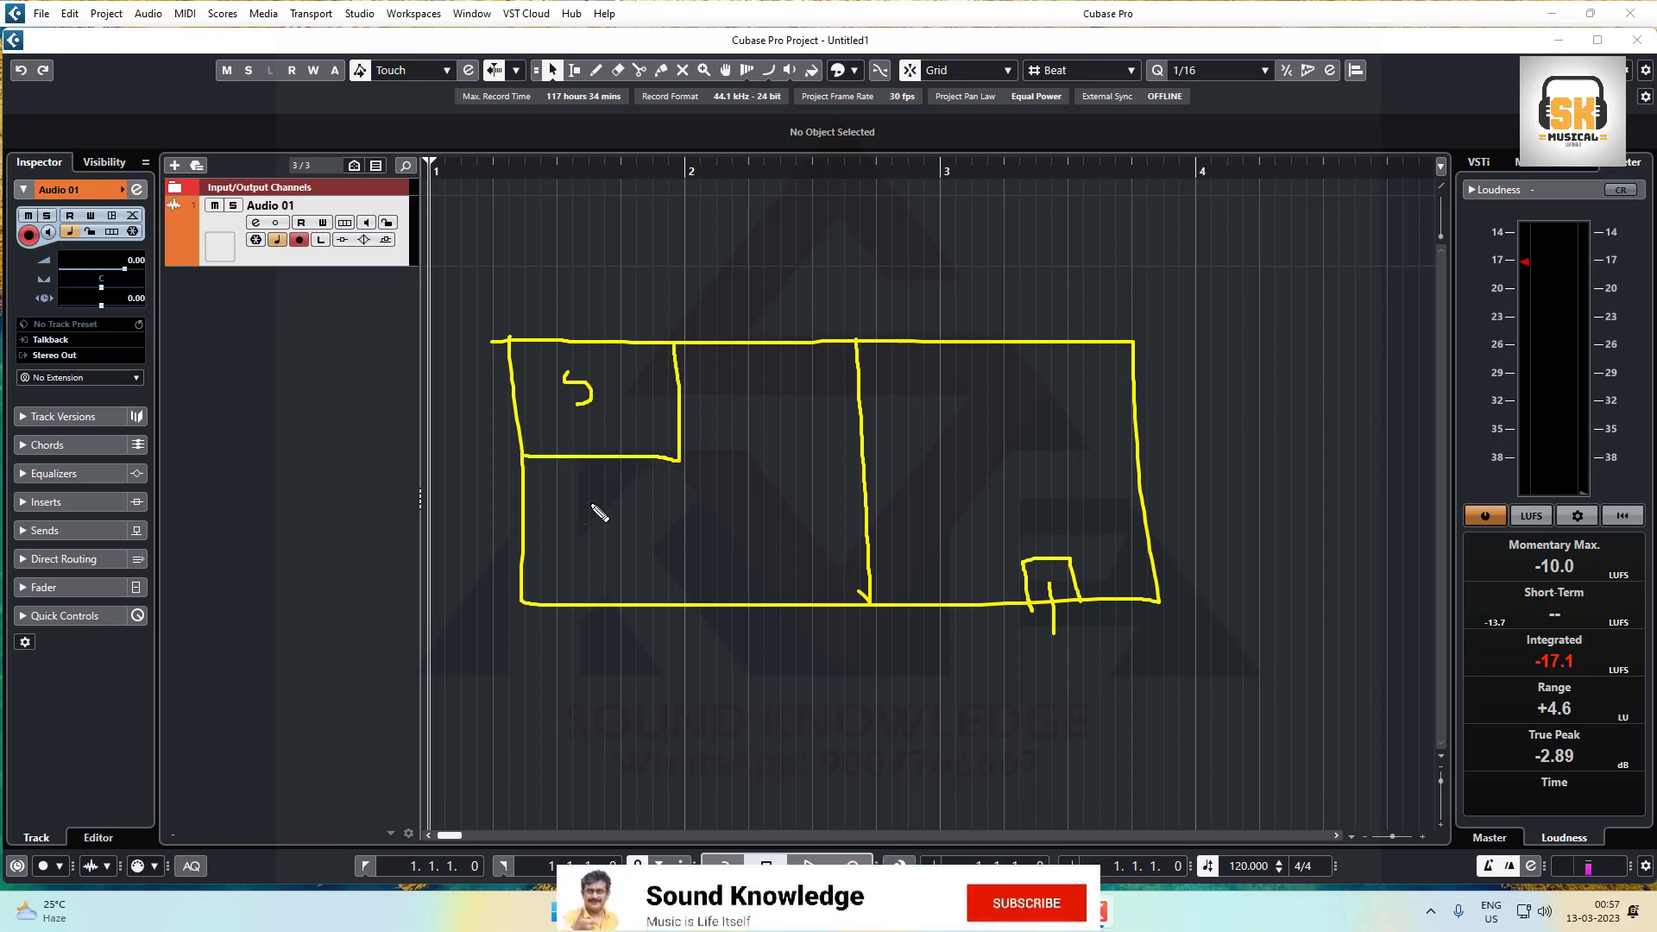
{"action": "mouse_move", "coordinate": [578, 510]}
{"action": "left_mouse_down"}
{"action": "mouse_move", "coordinate": [642, 553]}
{"action": "mouse_move", "coordinate": [749, 515]}
{"action": "mouse_move", "coordinate": [761, 425]}
{"action": "left_mouse_up"}
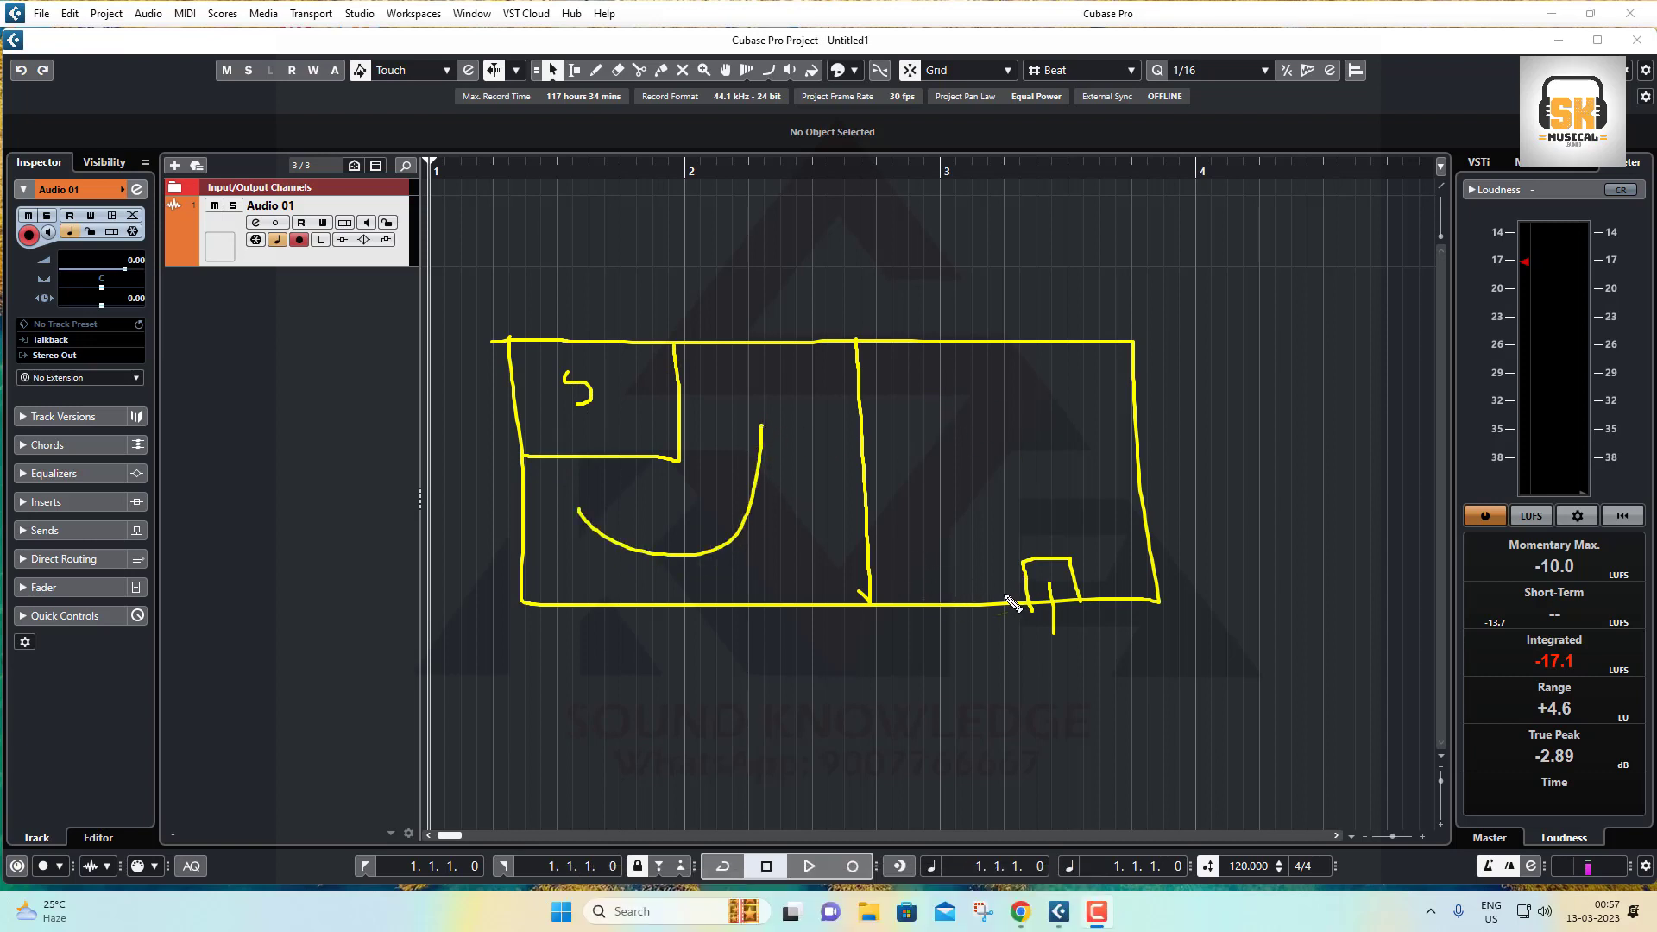
Add two short lines below the door, an arc beside the divider and a short horizontal line in the right-hand room.
{"action": "mouse_move", "coordinate": [1028, 626]}
{"action": "left_mouse_down"}
{"action": "mouse_move", "coordinate": [1090, 622]}
{"action": "mouse_move", "coordinate": [1093, 641]}
{"action": "left_mouse_up"}
{"action": "mouse_move", "coordinate": [876, 361]}
{"action": "left_mouse_down"}
{"action": "mouse_move", "coordinate": [942, 461]}
{"action": "mouse_move", "coordinate": [941, 516]}
{"action": "mouse_move", "coordinate": [885, 589]}
{"action": "left_mouse_up"}
{"action": "left_click_drag", "start_coordinate": [976, 472], "coordinate": [1069, 467]}
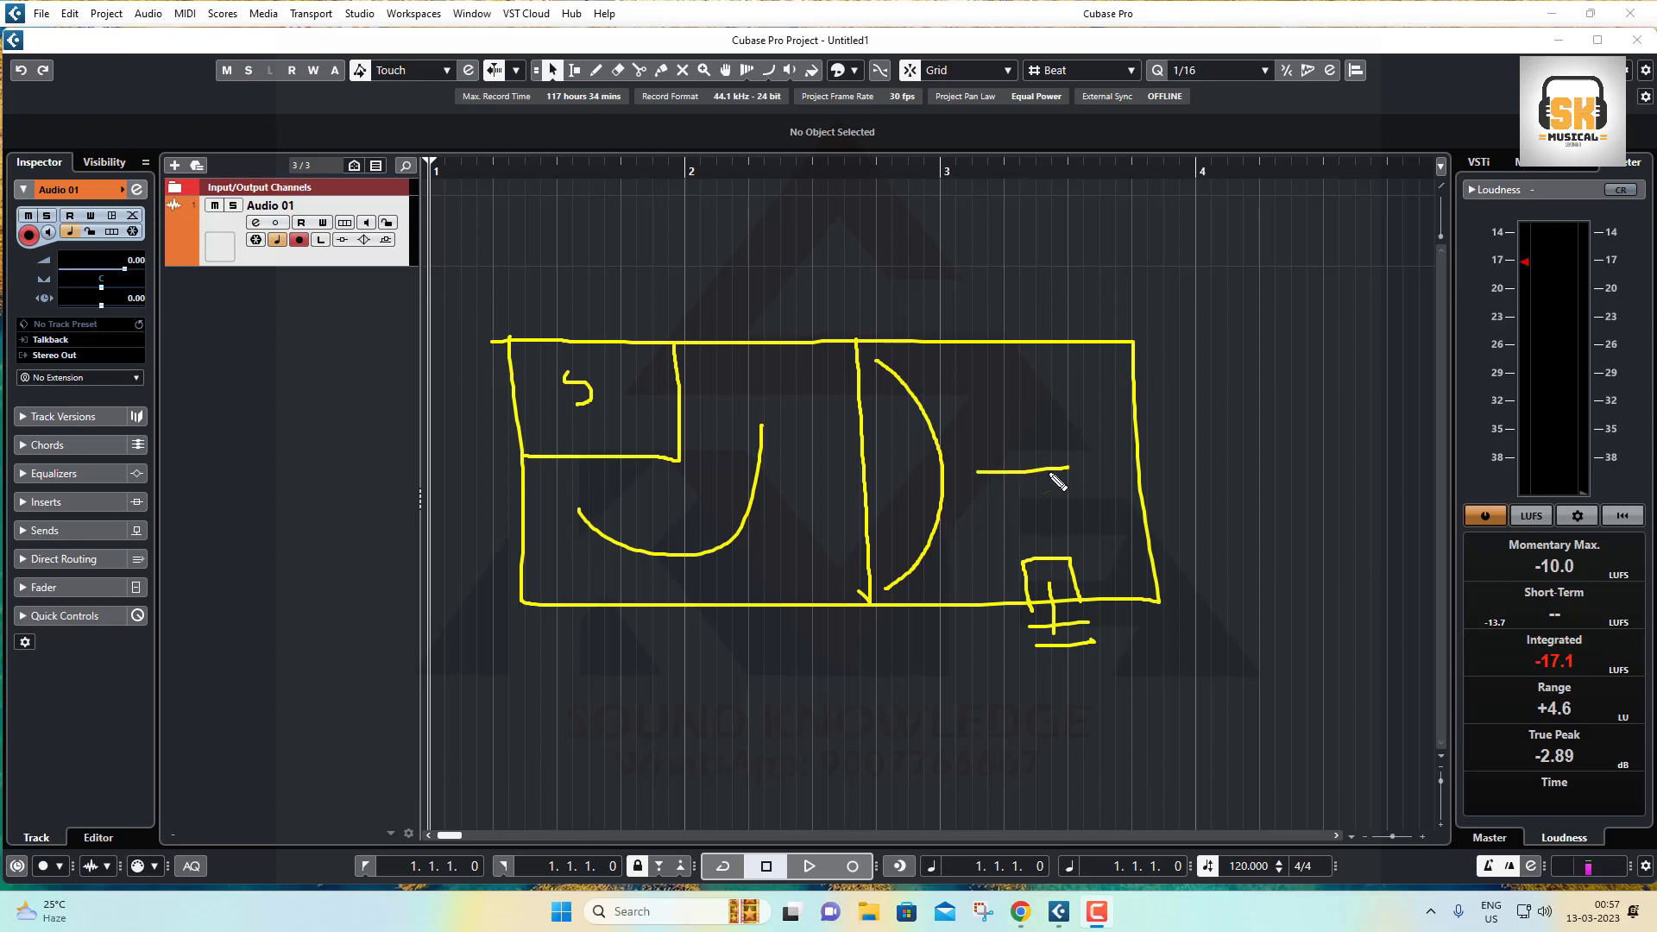
{"action": "left_click_drag", "start_coordinate": [875, 363], "coordinate": [891, 366]}
{"action": "mouse_move", "coordinate": [887, 570]}
{"action": "left_mouse_down"}
{"action": "mouse_move", "coordinate": [882, 557]}
{"action": "mouse_move", "coordinate": [885, 570]}
{"action": "left_mouse_up"}
{"action": "left_click_drag", "start_coordinate": [798, 436], "coordinate": [807, 487]}
{"action": "left_click_drag", "start_coordinate": [615, 399], "coordinate": [639, 390]}
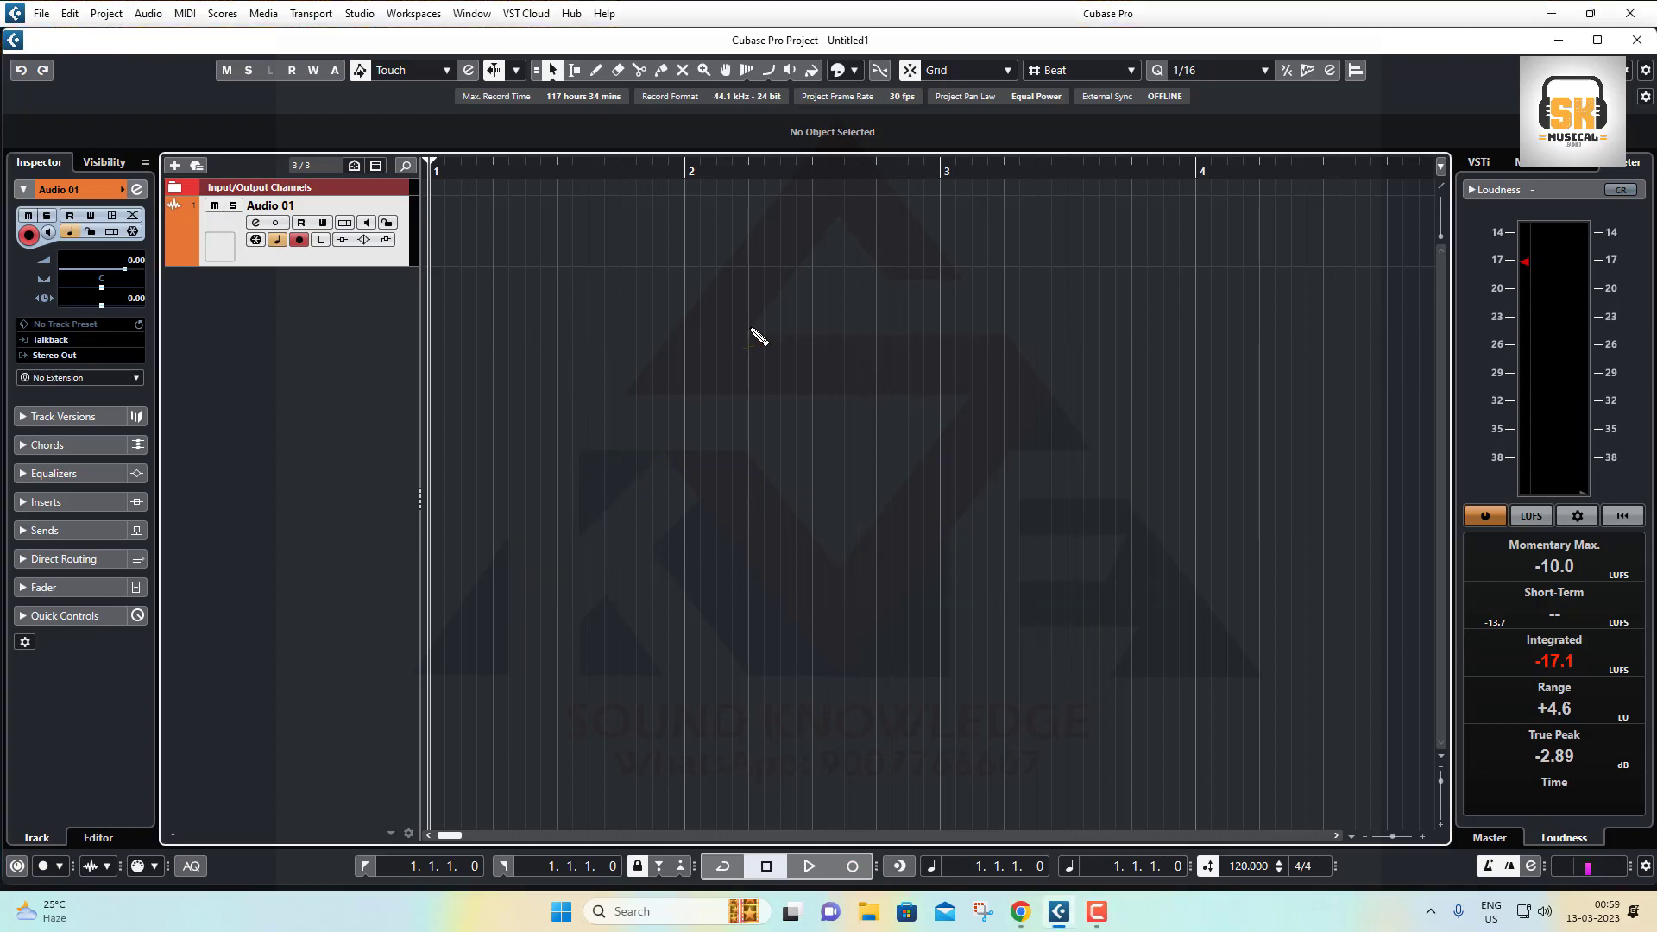
Switch to Chrome and look through the Amazon.in results for acoustic foam panels.
{"action": "left_click", "coordinate": [1022, 914]}
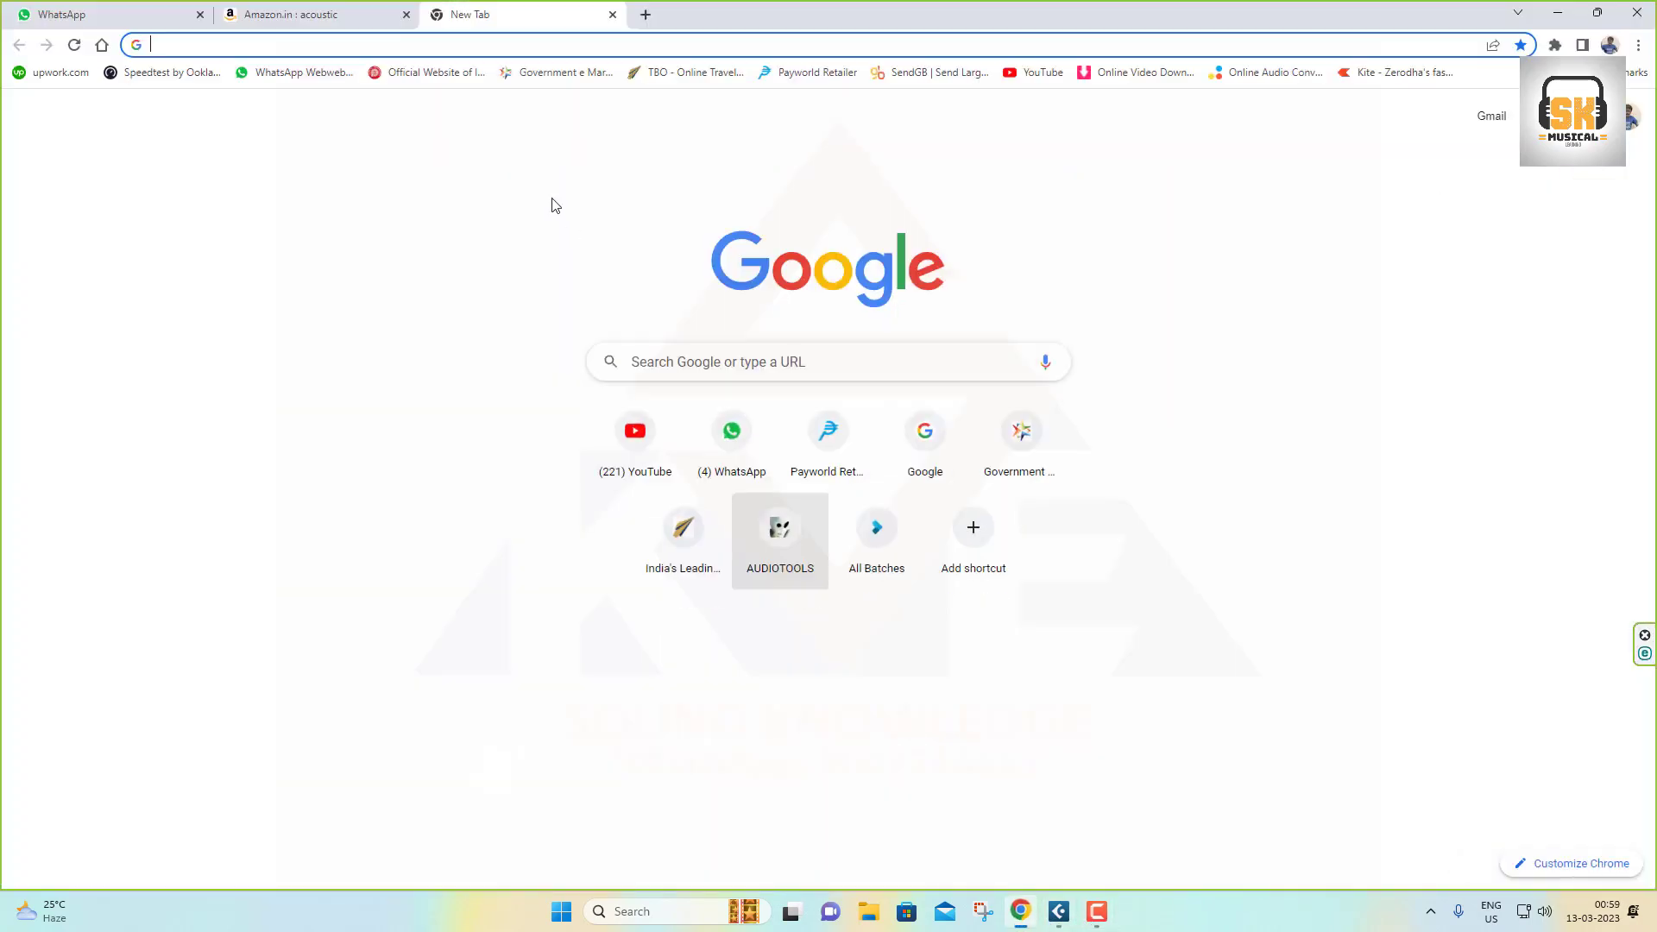
{"action": "left_click", "coordinate": [349, 15]}
{"action": "scroll", "coordinate": [852, 414], "scroll_direction": "down", "scroll_amount": 13}
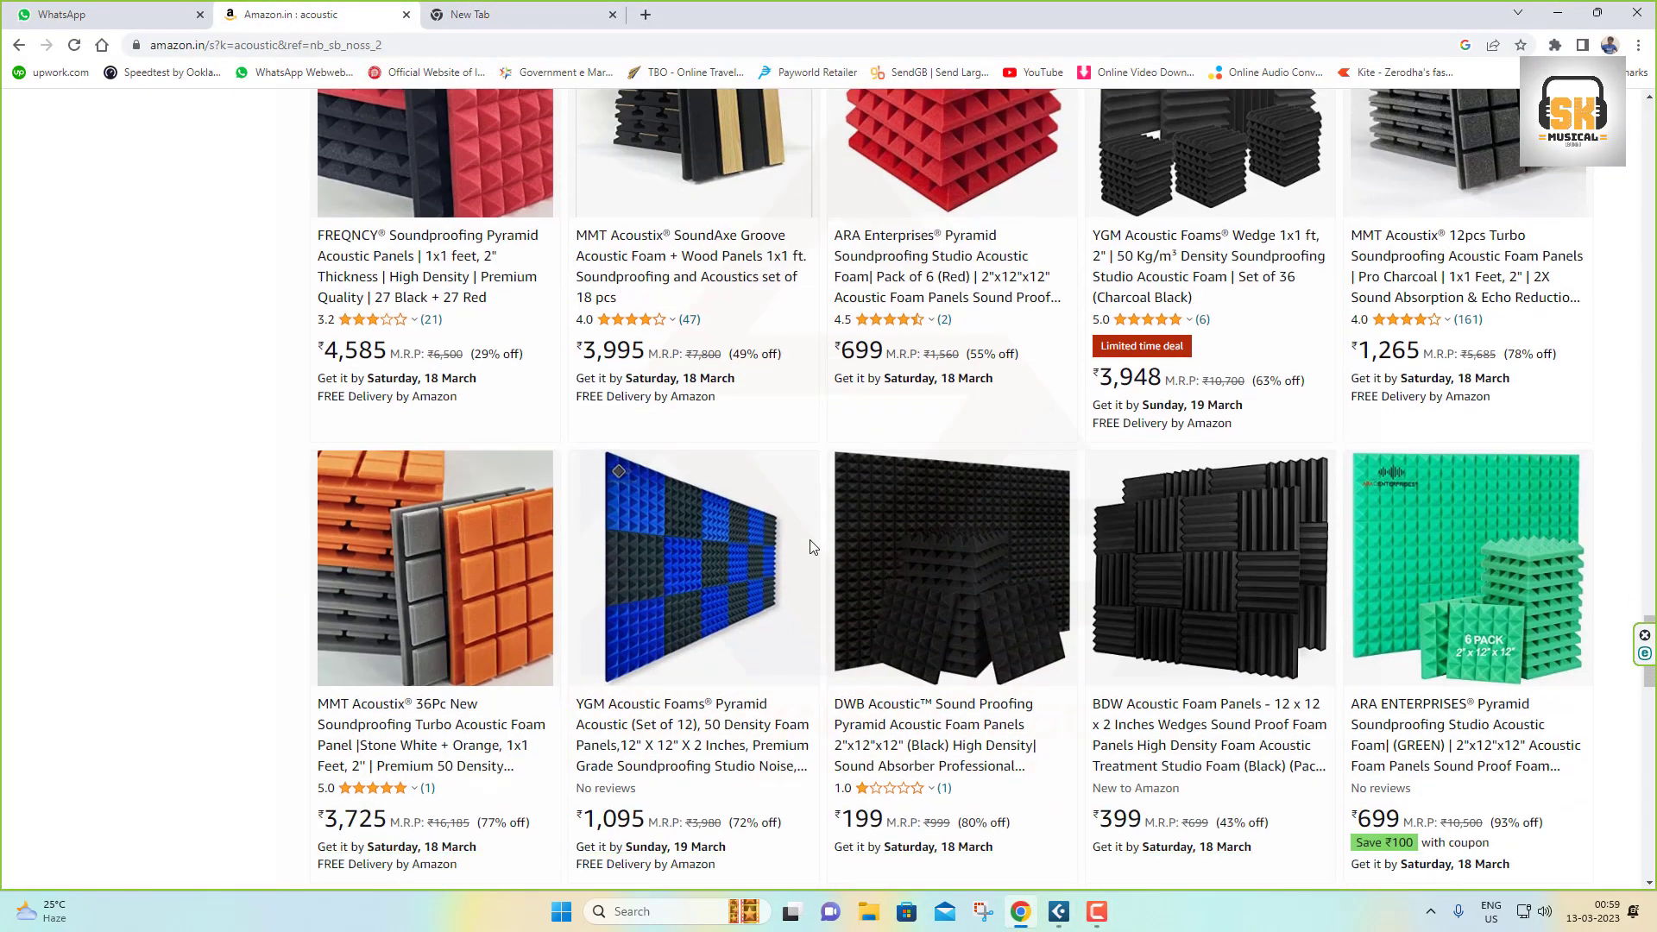
{"action": "scroll", "coordinate": [802, 592], "scroll_direction": "up", "scroll_amount": 4}
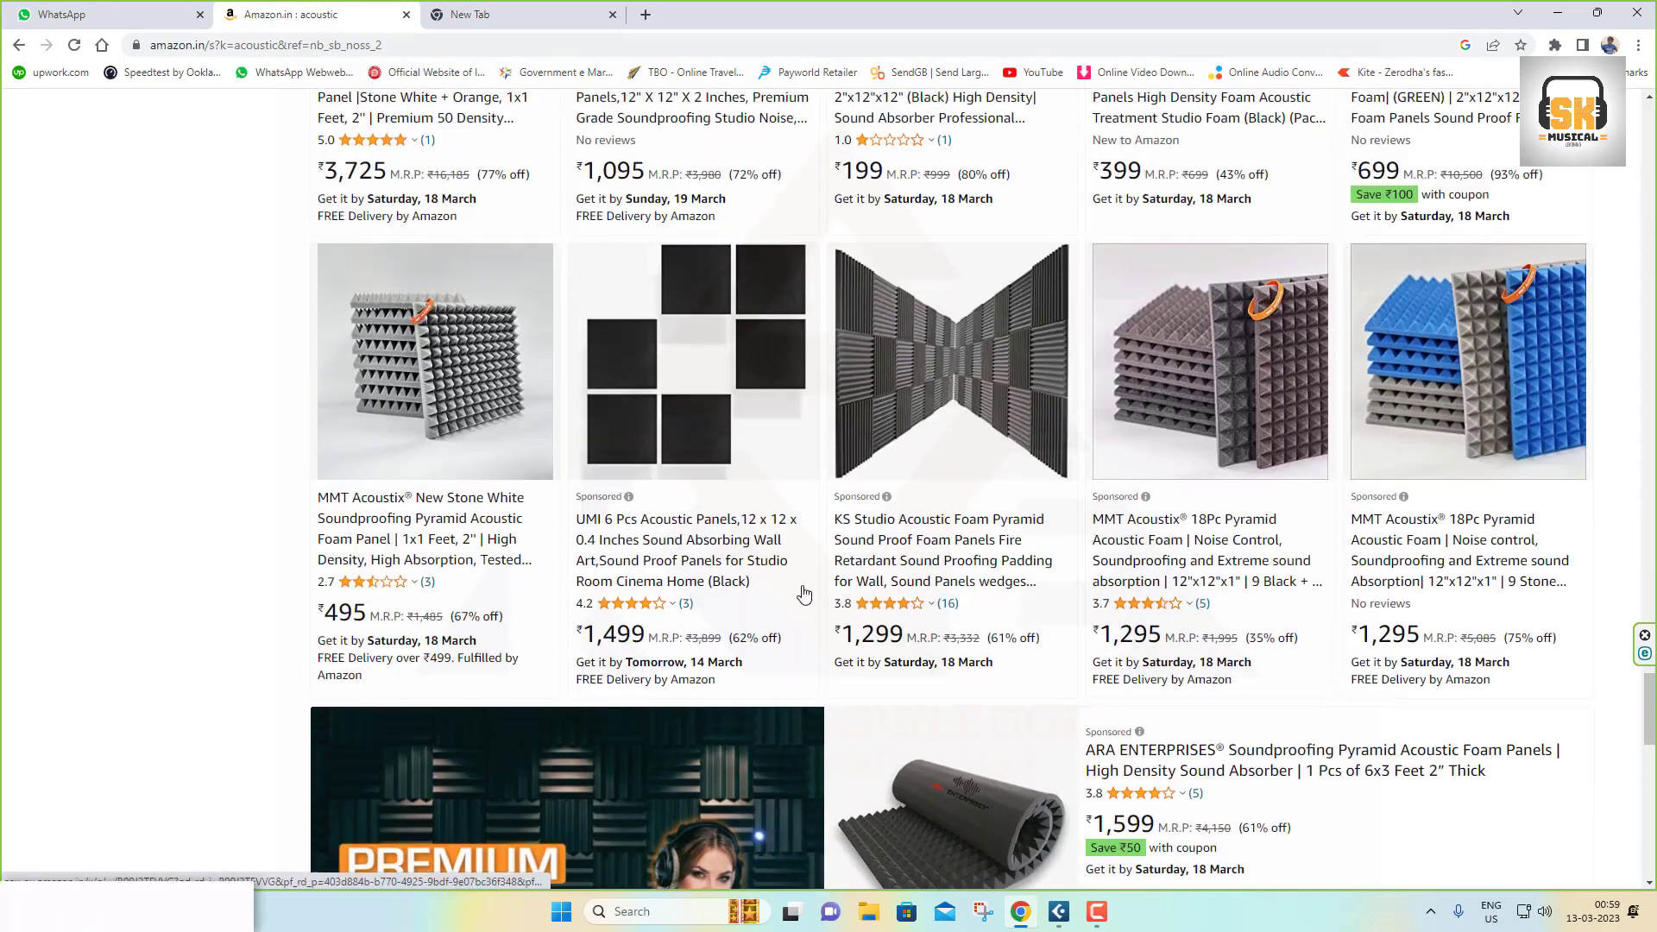
{"action": "scroll", "coordinate": [803, 592], "scroll_direction": "up", "scroll_amount": 1}
{"action": "scroll", "coordinate": [807, 593], "scroll_direction": "down", "scroll_amount": 6}
{"action": "scroll", "coordinate": [806, 600], "scroll_direction": "down", "scroll_amount": 5}
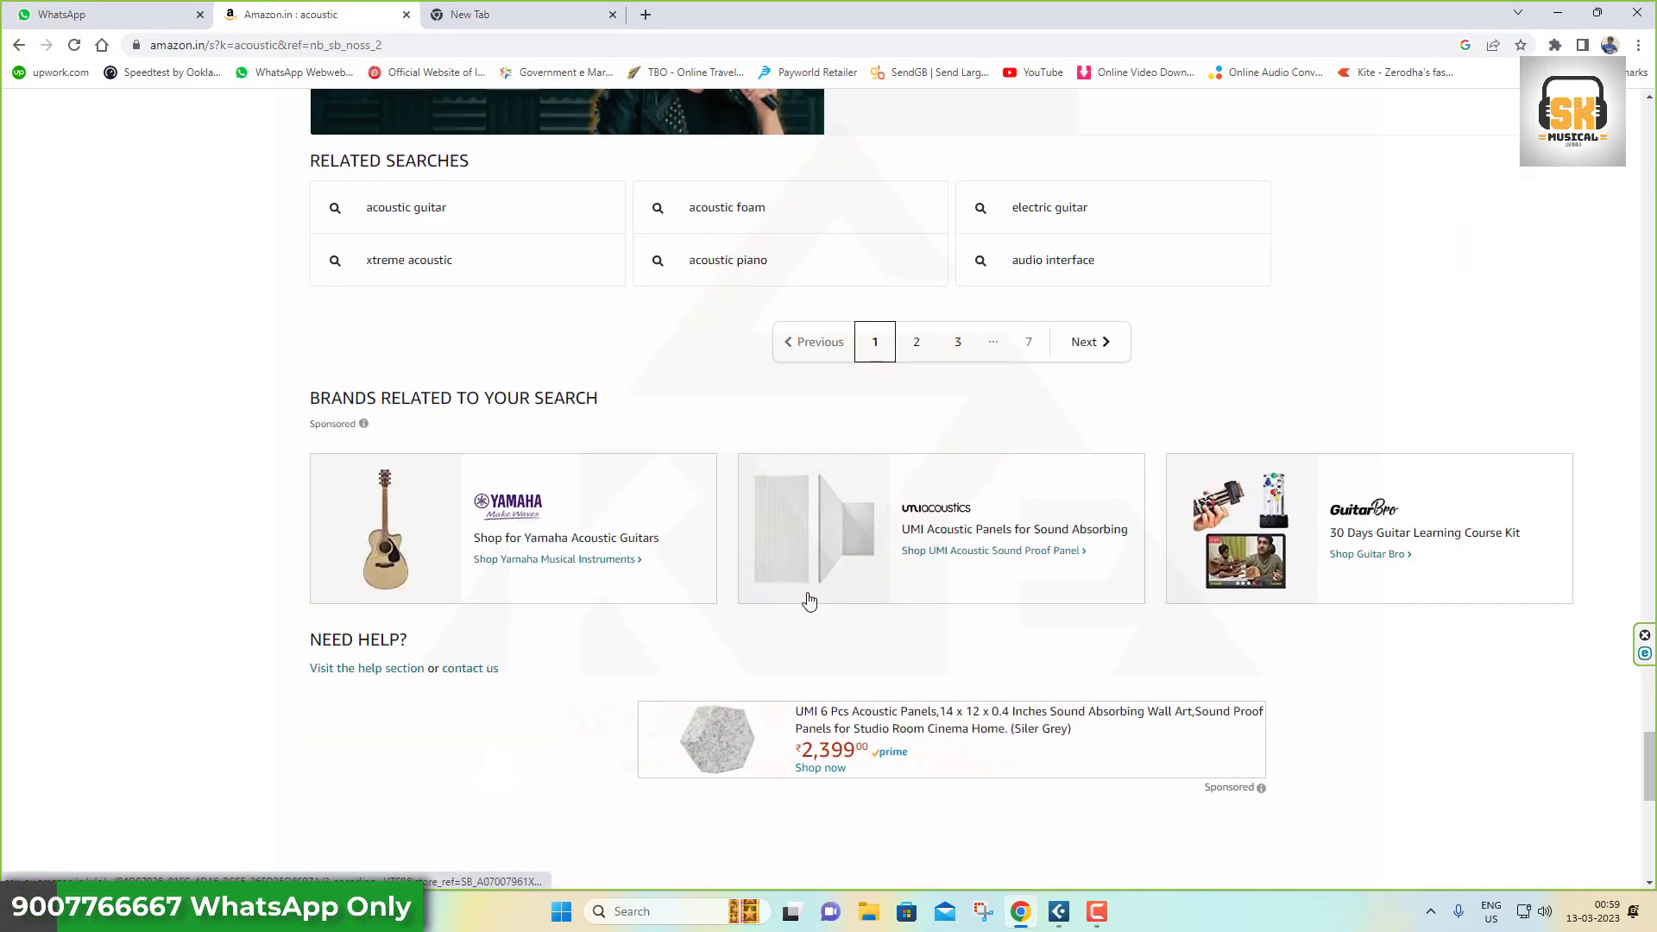
{"action": "scroll", "coordinate": [807, 600], "scroll_direction": "up", "scroll_amount": 5}
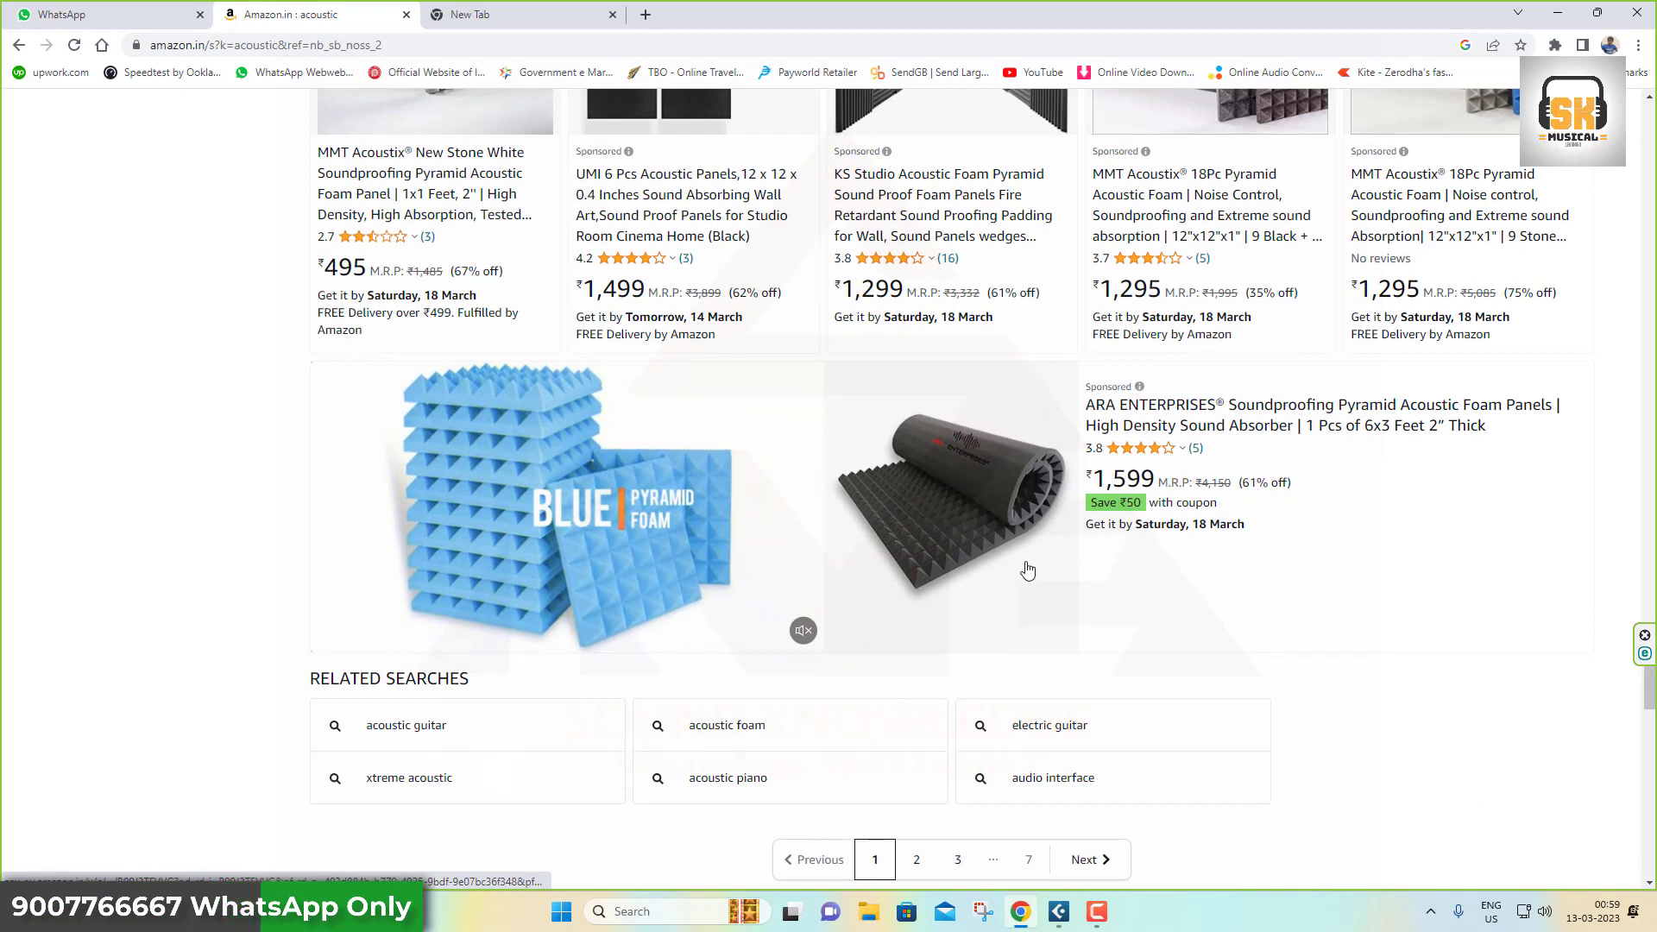
{"action": "scroll", "coordinate": [1033, 516], "scroll_direction": "up", "scroll_amount": 4}
{"action": "scroll", "coordinate": [1073, 463], "scroll_direction": "up", "scroll_amount": 1}
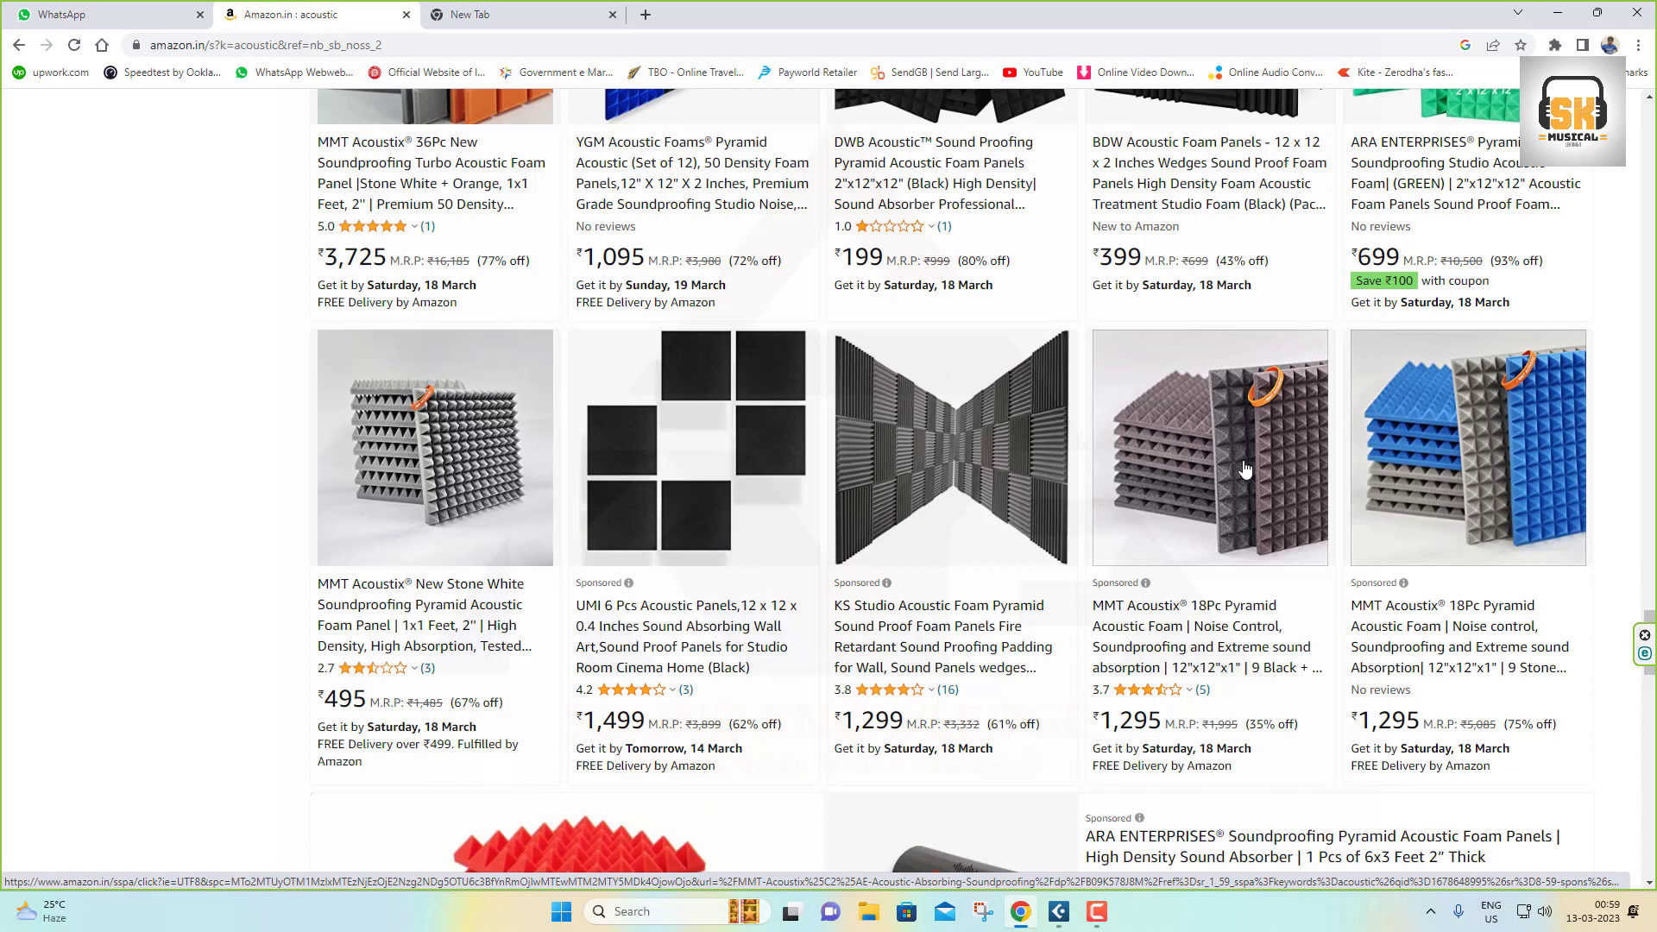
{"action": "left_click", "coordinate": [1558, 13]}
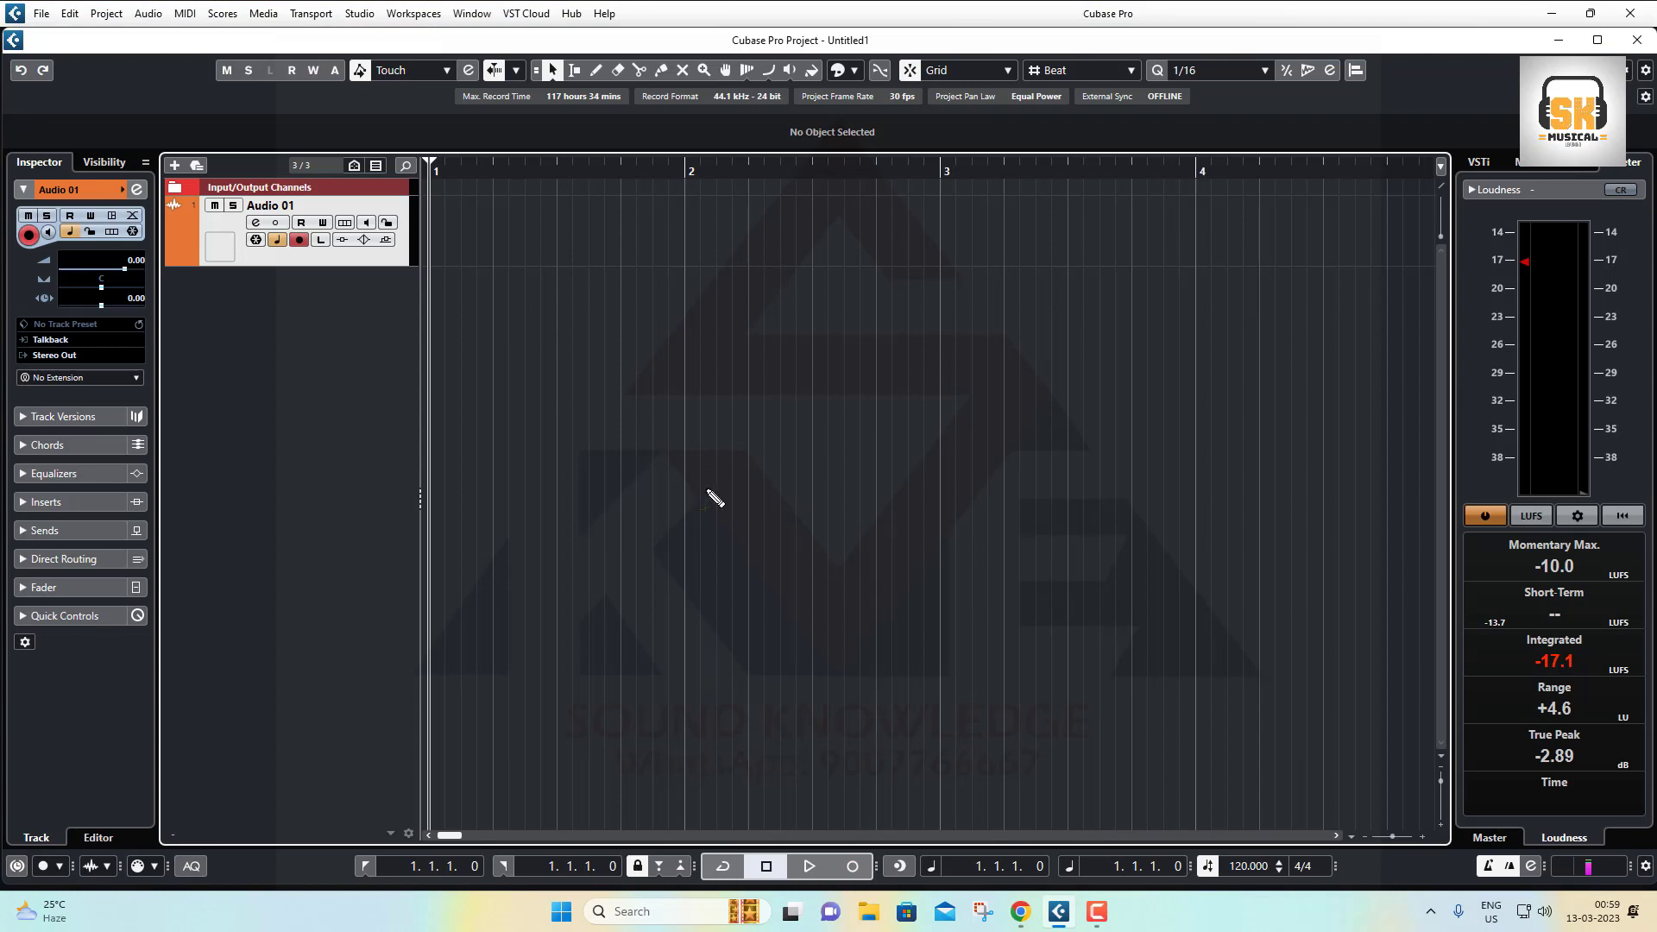
Draw two yellow and two red stick figures in a row, and add strokes at the yellow figures' heads.
{"action": "mouse_move", "coordinate": [671, 414]}
{"action": "left_mouse_down"}
{"action": "mouse_move", "coordinate": [678, 507]}
{"action": "mouse_move", "coordinate": [657, 508]}
{"action": "mouse_move", "coordinate": [688, 505]}
{"action": "left_mouse_up"}
{"action": "mouse_move", "coordinate": [789, 409]}
{"action": "left_mouse_down"}
{"action": "mouse_move", "coordinate": [785, 481]}
{"action": "mouse_move", "coordinate": [824, 485]}
{"action": "left_mouse_up"}
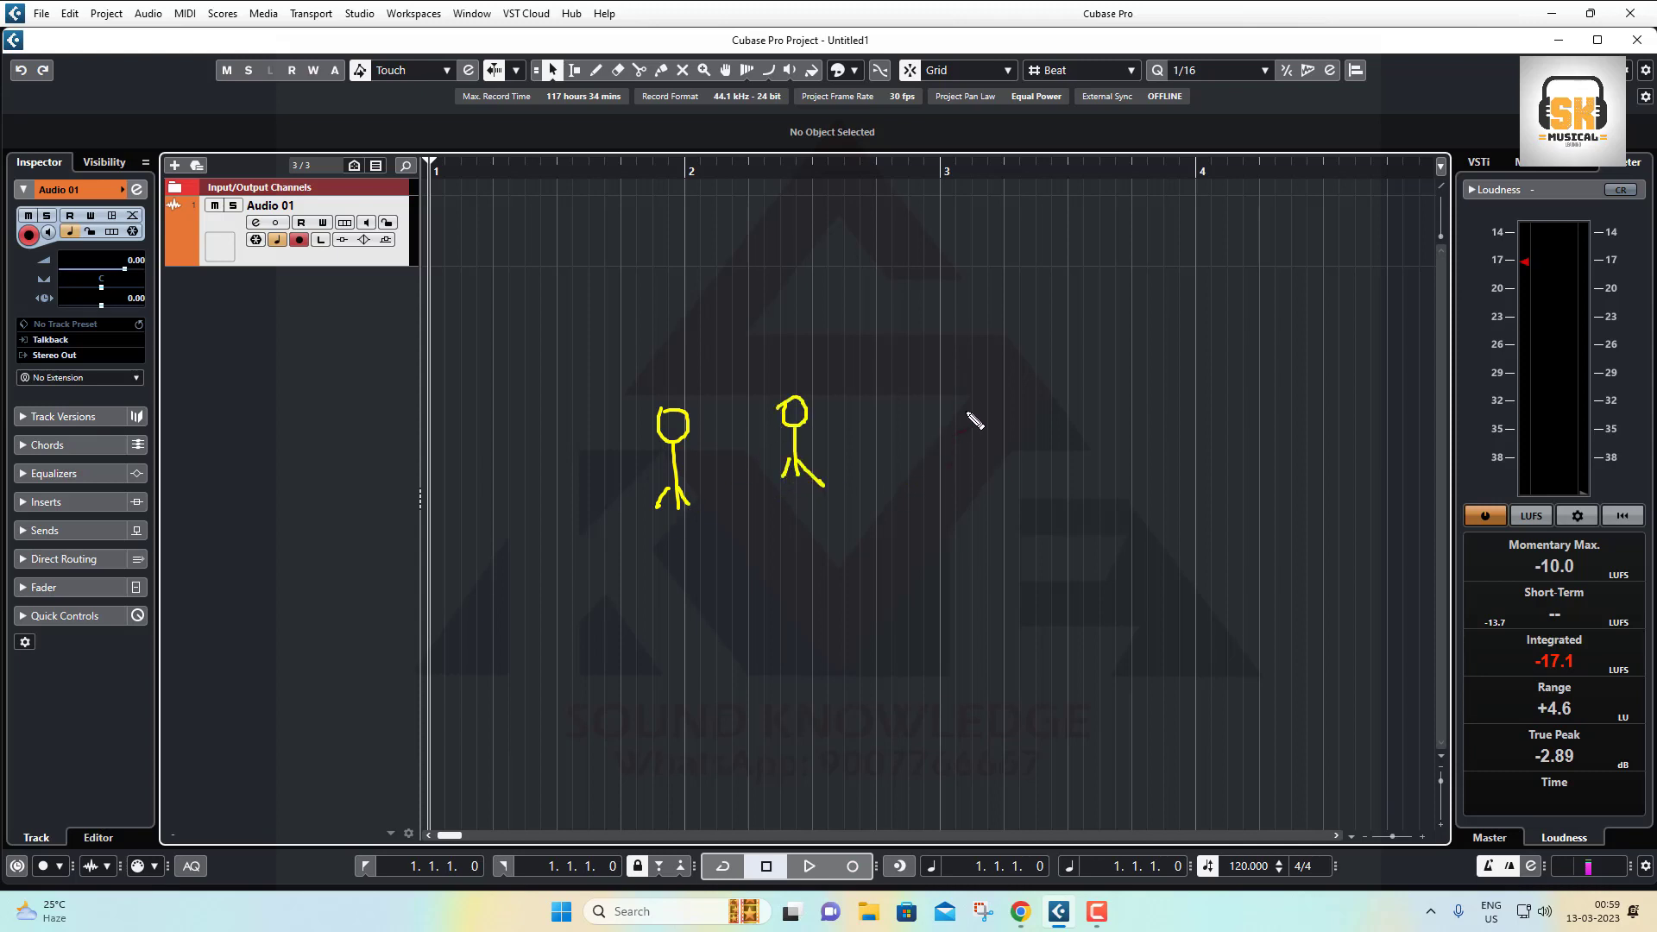
{"action": "mouse_move", "coordinate": [974, 400]}
{"action": "left_mouse_down"}
{"action": "mouse_move", "coordinate": [986, 490]}
{"action": "mouse_move", "coordinate": [999, 488]}
{"action": "left_mouse_up"}
{"action": "mouse_move", "coordinate": [1056, 428]}
{"action": "left_mouse_down"}
{"action": "mouse_move", "coordinate": [1076, 437]}
{"action": "mouse_move", "coordinate": [1057, 470]}
{"action": "mouse_move", "coordinate": [1086, 470]}
{"action": "left_mouse_up"}
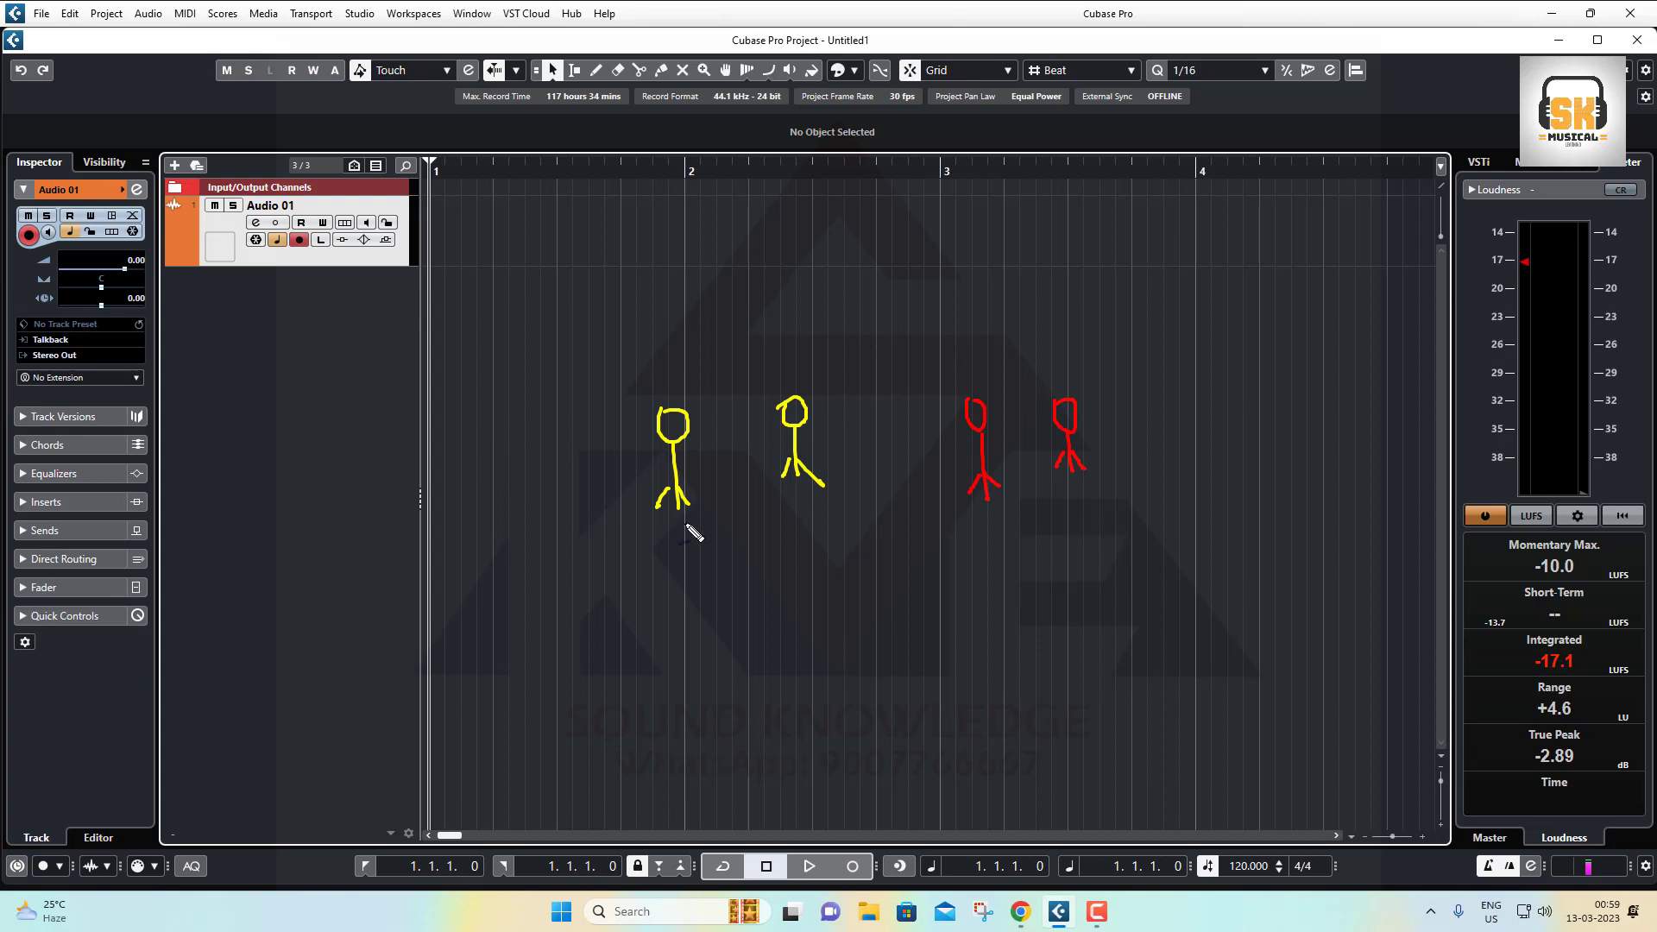
{"action": "left_click_drag", "start_coordinate": [682, 418], "coordinate": [722, 385]}
{"action": "left_click_drag", "start_coordinate": [806, 419], "coordinate": [852, 385]}
Undo all the strokes of the yellow and red stick figures.
{"action": "key", "text": "ctrl+z"}
{"action": "key", "text": "ctrl+z"}
{"action": "key", "text": "ctrl+z"}
{"action": "key", "text": "ctrl+z"}
{"action": "key", "text": "ctrl+z"}
{"action": "key", "text": "ctrl+z"}
{"action": "key", "text": "ctrl+z"}
{"action": "key", "text": "ctrl+z"}
{"action": "key", "text": "ctrl+z"}
{"action": "key", "text": "ctrl+z"}
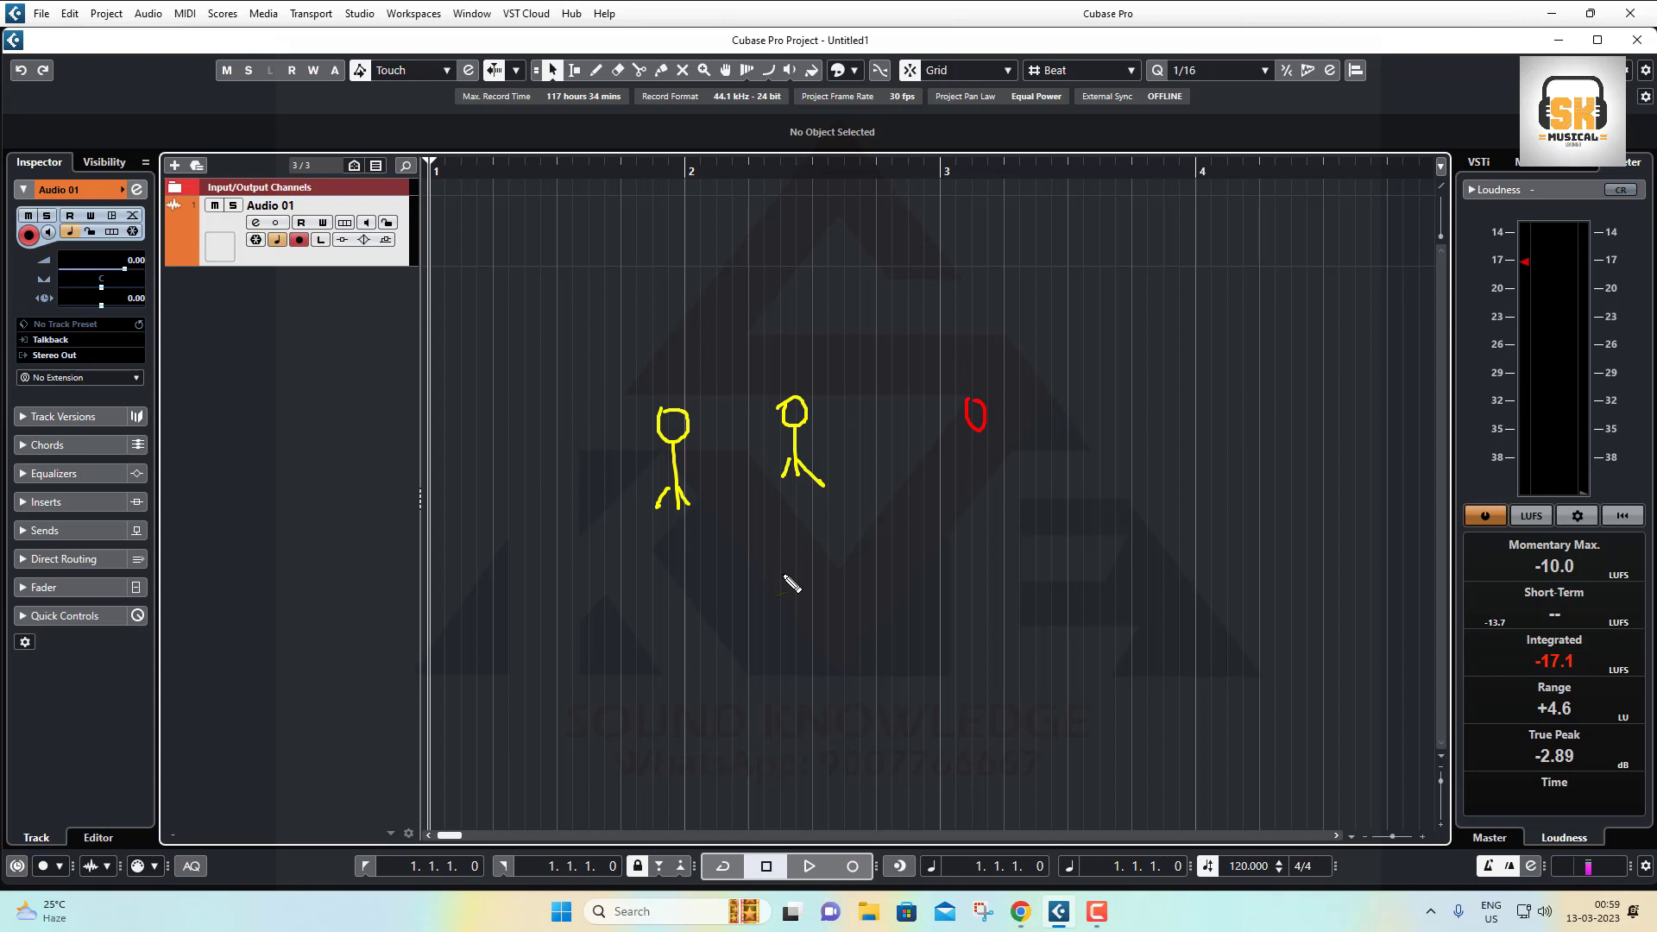
{"action": "key", "text": "ctrl+z"}
{"action": "key", "text": "ctrl+z"}
{"action": "key", "text": "ctrl+z"}
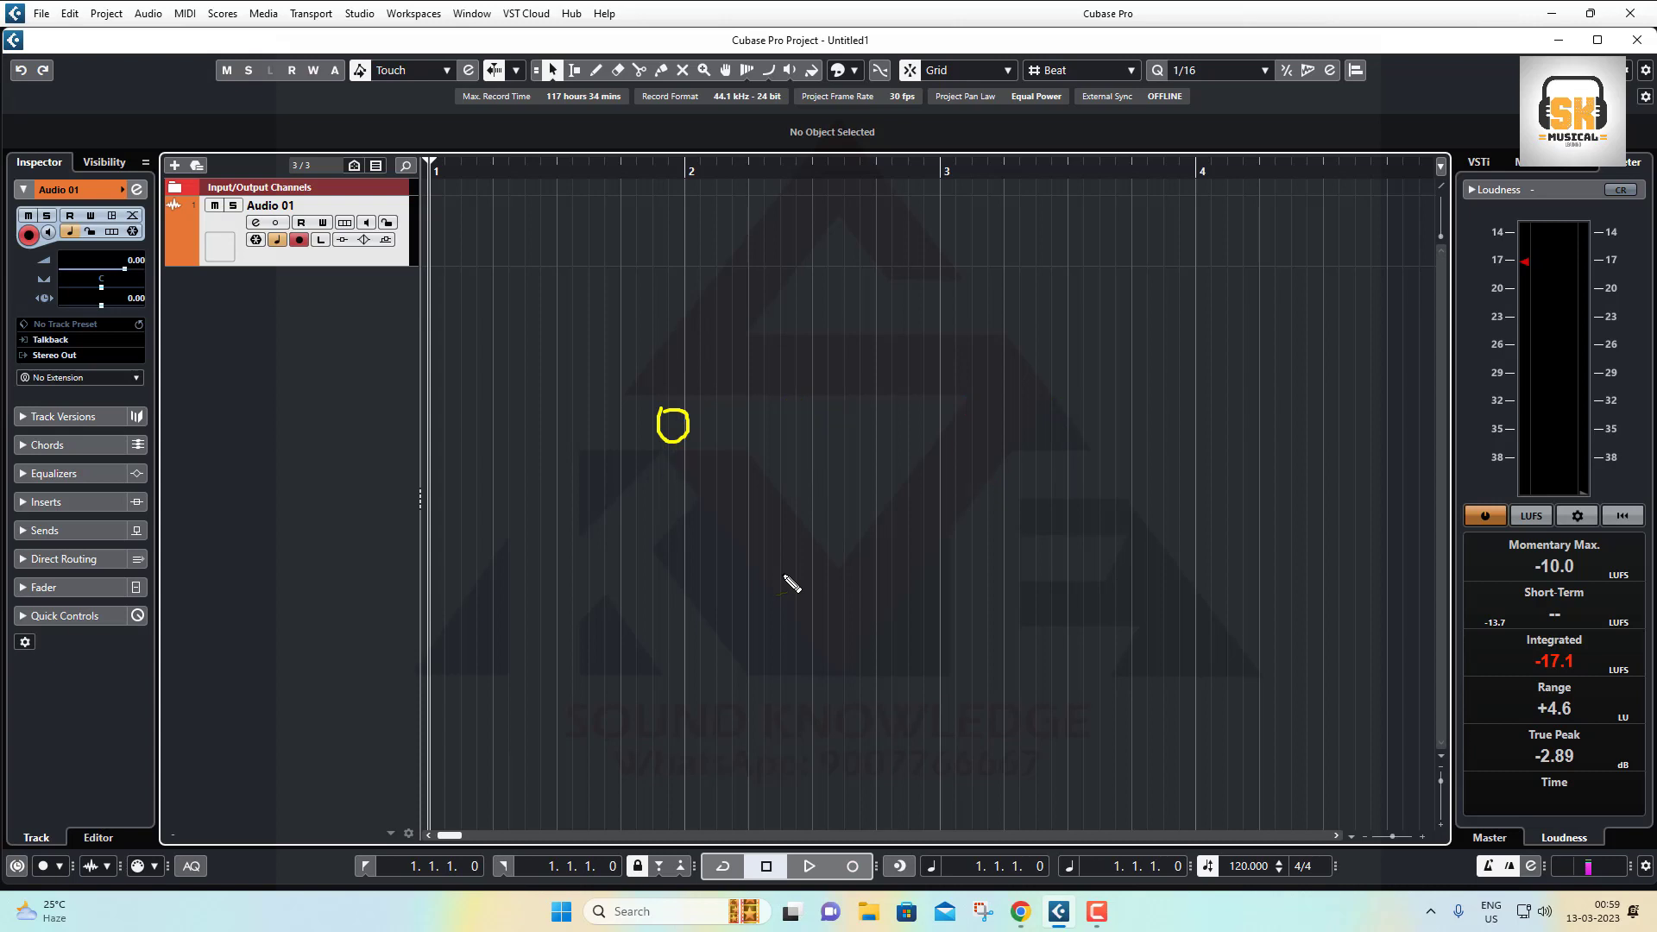
{"action": "key", "text": "ctrl+z"}
Draw one larger yellow stick figure with a head, body, arms and legs.
{"action": "mouse_move", "coordinate": [876, 302]}
{"action": "left_mouse_down"}
{"action": "mouse_move", "coordinate": [863, 345]}
{"action": "mouse_move", "coordinate": [876, 302]}
{"action": "left_mouse_up"}
{"action": "mouse_move", "coordinate": [882, 362]}
{"action": "left_mouse_down"}
{"action": "mouse_move", "coordinate": [889, 448]}
{"action": "mouse_move", "coordinate": [864, 433]}
{"action": "mouse_move", "coordinate": [911, 432]}
{"action": "mouse_move", "coordinate": [871, 487]}
{"action": "mouse_move", "coordinate": [904, 483]}
{"action": "left_mouse_up"}
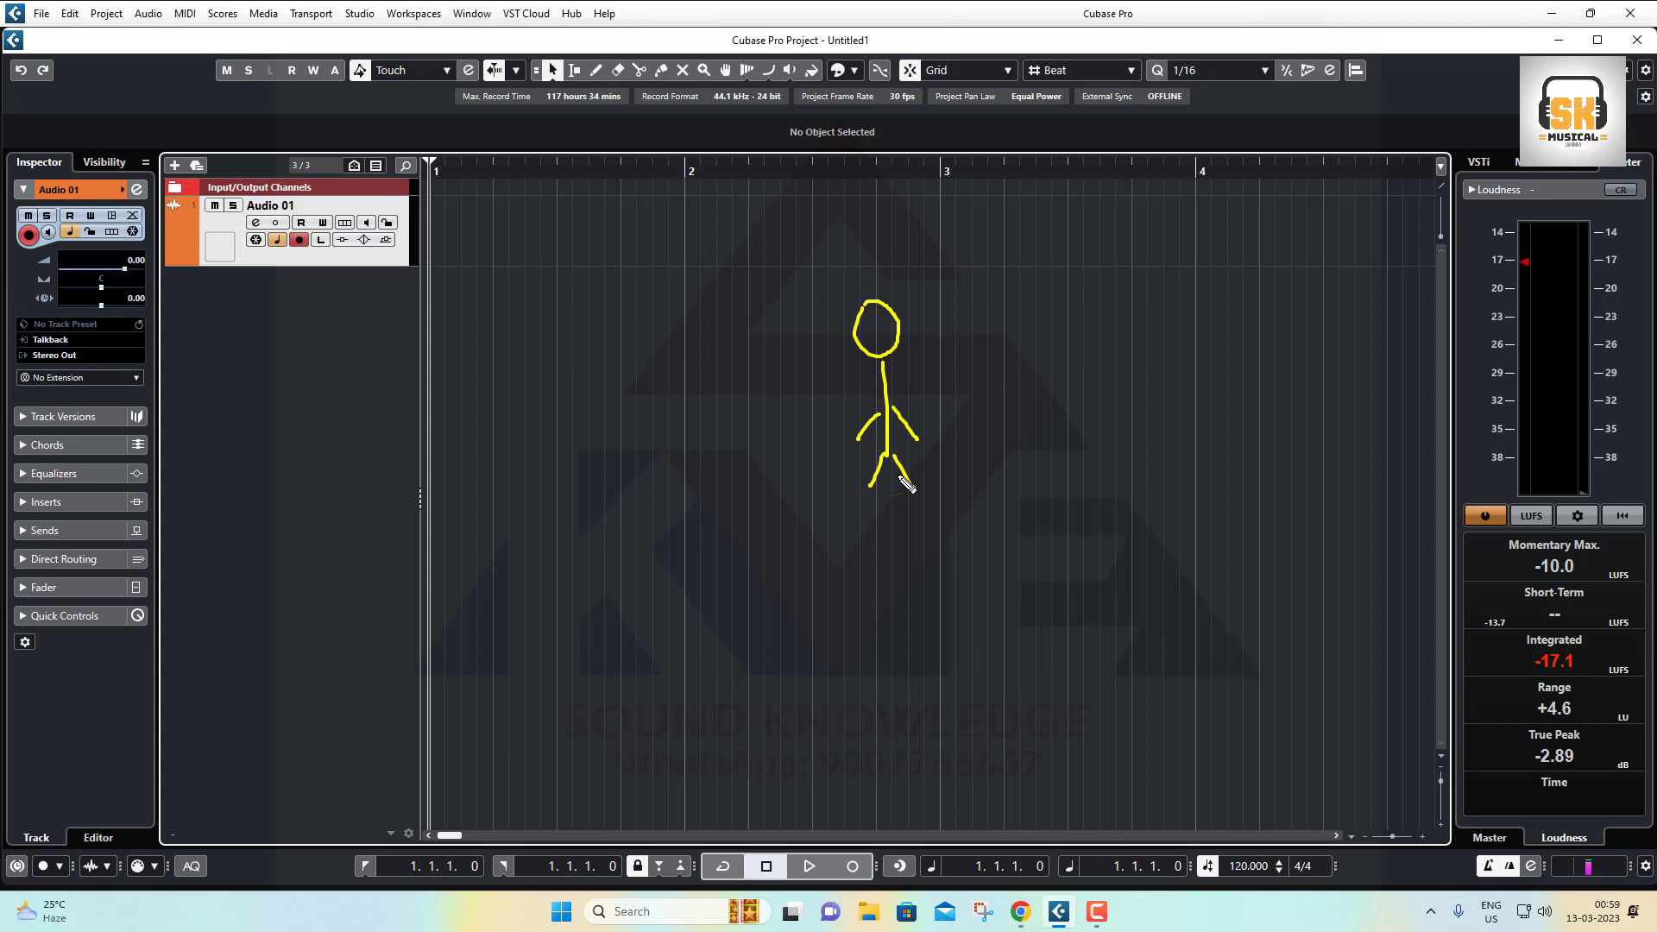
{"action": "left_click_drag", "start_coordinate": [906, 484], "coordinate": [915, 490]}
Draw two circles with lines beside the stick figure, and below them a pair of concentric circles and a tube with round ends.
{"action": "mouse_move", "coordinate": [1041, 345]}
{"action": "left_mouse_down"}
{"action": "mouse_move", "coordinate": [1085, 362]}
{"action": "mouse_move", "coordinate": [1068, 335]}
{"action": "mouse_move", "coordinate": [1079, 361]}
{"action": "mouse_move", "coordinate": [1136, 352]}
{"action": "left_mouse_up"}
{"action": "mouse_move", "coordinate": [1063, 440]}
{"action": "left_mouse_down"}
{"action": "mouse_move", "coordinate": [1096, 461]}
{"action": "mouse_move", "coordinate": [1083, 435]}
{"action": "mouse_move", "coordinate": [1180, 436]}
{"action": "left_mouse_up"}
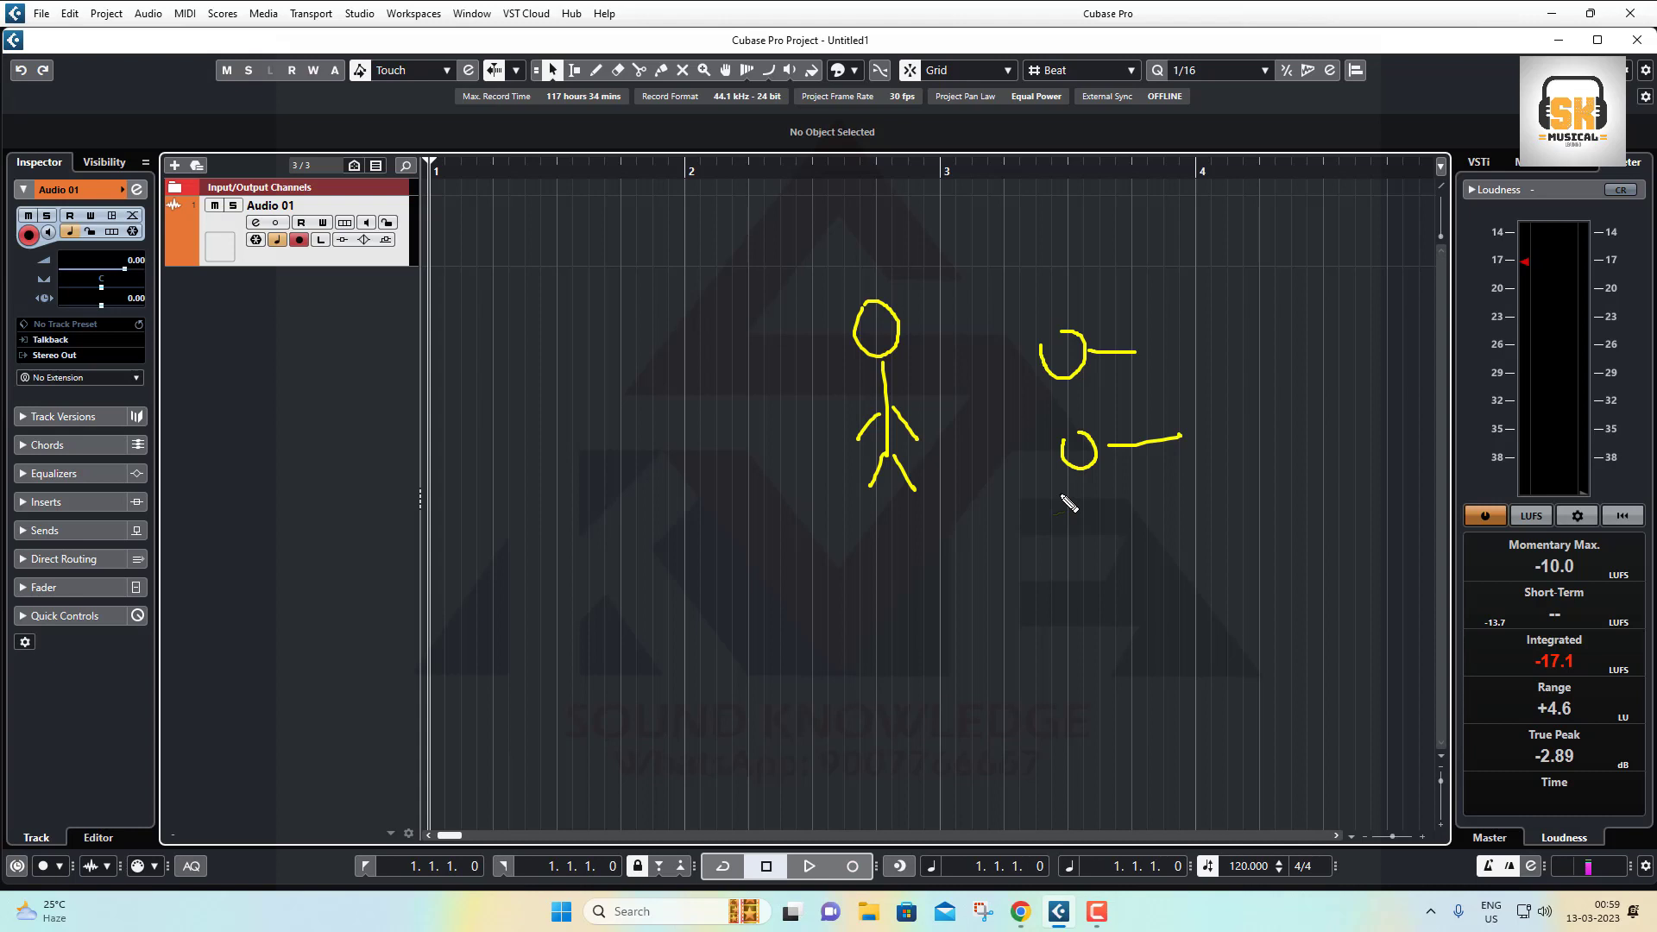
{"action": "mouse_move", "coordinate": [646, 504]}
{"action": "left_mouse_down"}
{"action": "mouse_move", "coordinate": [647, 572]}
{"action": "mouse_move", "coordinate": [681, 553]}
{"action": "mouse_move", "coordinate": [671, 515]}
{"action": "mouse_move", "coordinate": [637, 554]}
{"action": "mouse_move", "coordinate": [576, 561]}
{"action": "mouse_move", "coordinate": [577, 475]}
{"action": "mouse_move", "coordinate": [638, 441]}
{"action": "mouse_move", "coordinate": [717, 466]}
{"action": "mouse_move", "coordinate": [740, 529]}
{"action": "mouse_move", "coordinate": [712, 596]}
{"action": "mouse_move", "coordinate": [636, 613]}
{"action": "left_mouse_up"}
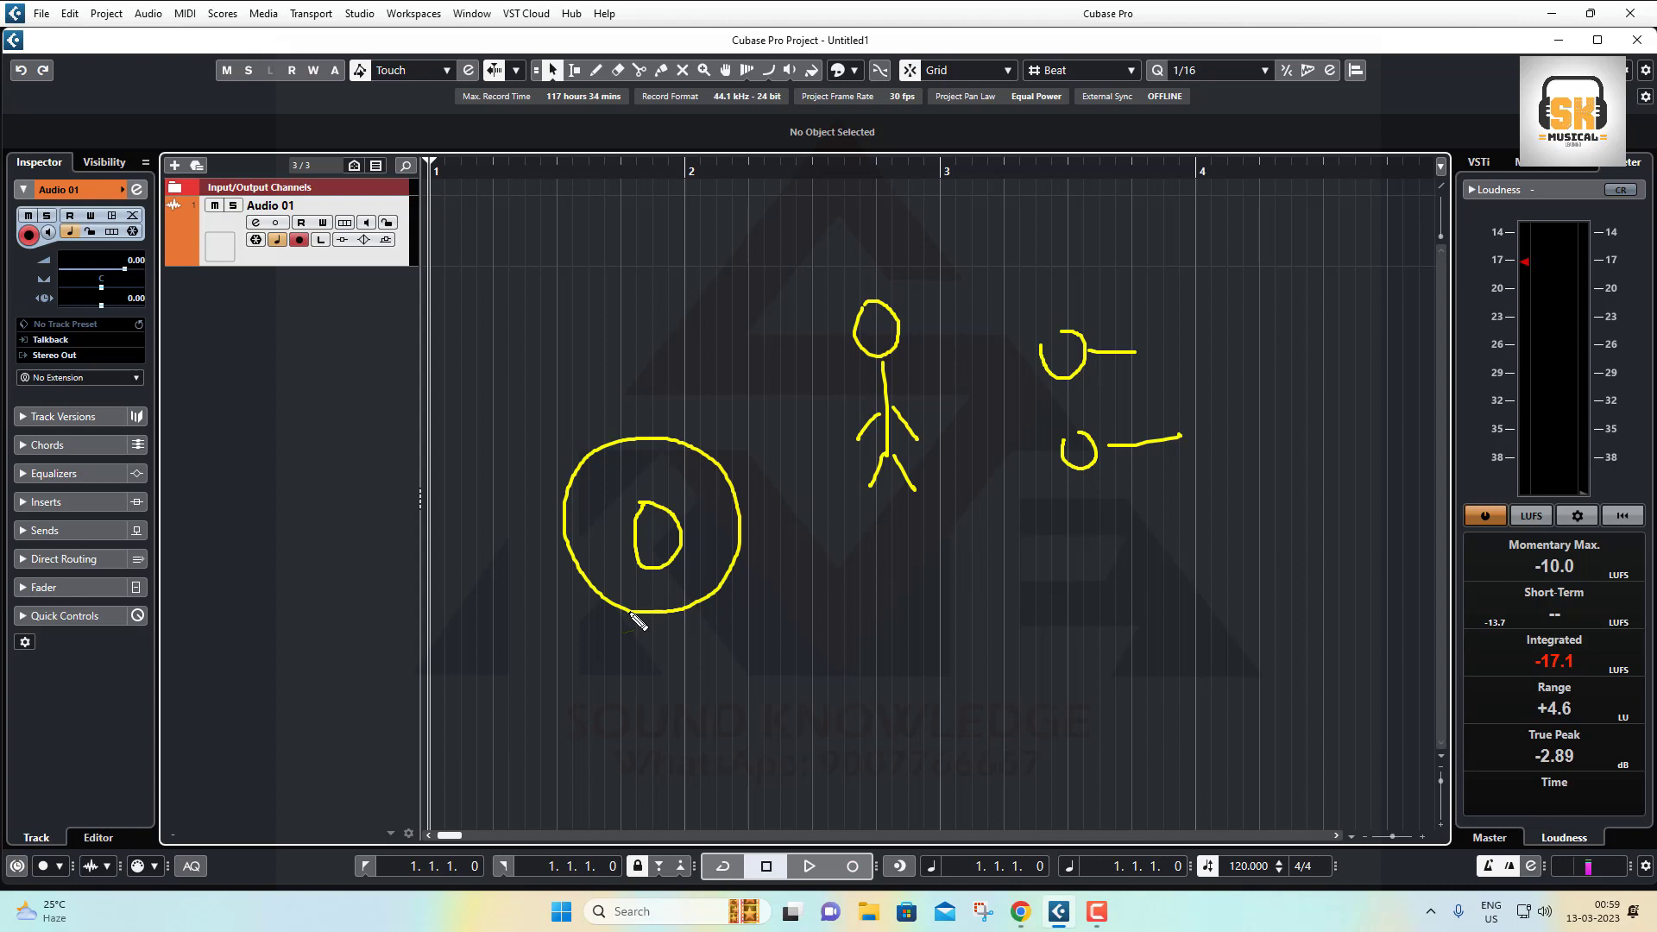
{"action": "mouse_move", "coordinate": [890, 559]}
{"action": "left_mouse_down"}
{"action": "mouse_move", "coordinate": [902, 590]}
{"action": "mouse_move", "coordinate": [921, 579]}
{"action": "mouse_move", "coordinate": [908, 555]}
{"action": "mouse_move", "coordinate": [967, 556]}
{"action": "mouse_move", "coordinate": [956, 588]}
{"action": "mouse_move", "coordinate": [995, 586]}
{"action": "mouse_move", "coordinate": [985, 551]}
{"action": "mouse_move", "coordinate": [978, 598]}
{"action": "mouse_move", "coordinate": [994, 551]}
{"action": "mouse_move", "coordinate": [961, 538]}
{"action": "mouse_move", "coordinate": [941, 565]}
{"action": "mouse_move", "coordinate": [985, 592]}
{"action": "left_mouse_up"}
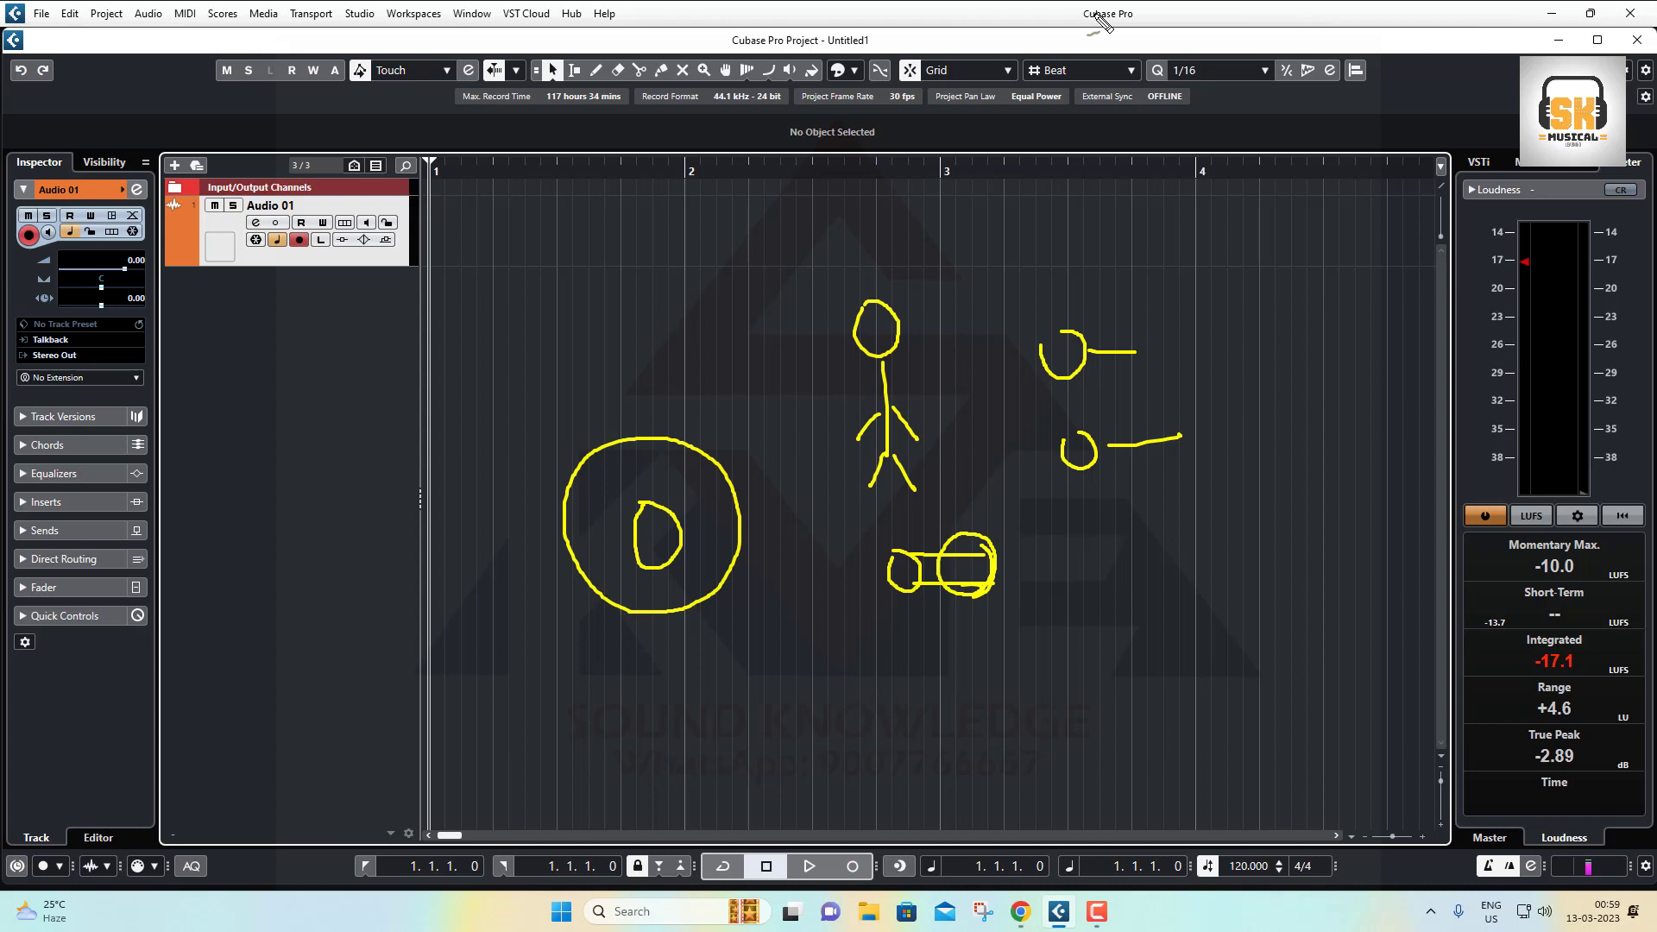
Undo every stroke of the circles, the tube and the large stick figure.
{"action": "key", "text": "ctrl+z"}
{"action": "key", "text": "ctrl+z"}
{"action": "key", "text": "ctrl+z"}
{"action": "key", "text": "ctrl+z"}
{"action": "key", "text": "ctrl+z"}
{"action": "key", "text": "ctrl+z"}
{"action": "key", "text": "ctrl+z"}
{"action": "key", "text": "ctrl+z"}
{"action": "key", "text": "ctrl+z"}
{"action": "key", "text": "ctrl+z"}
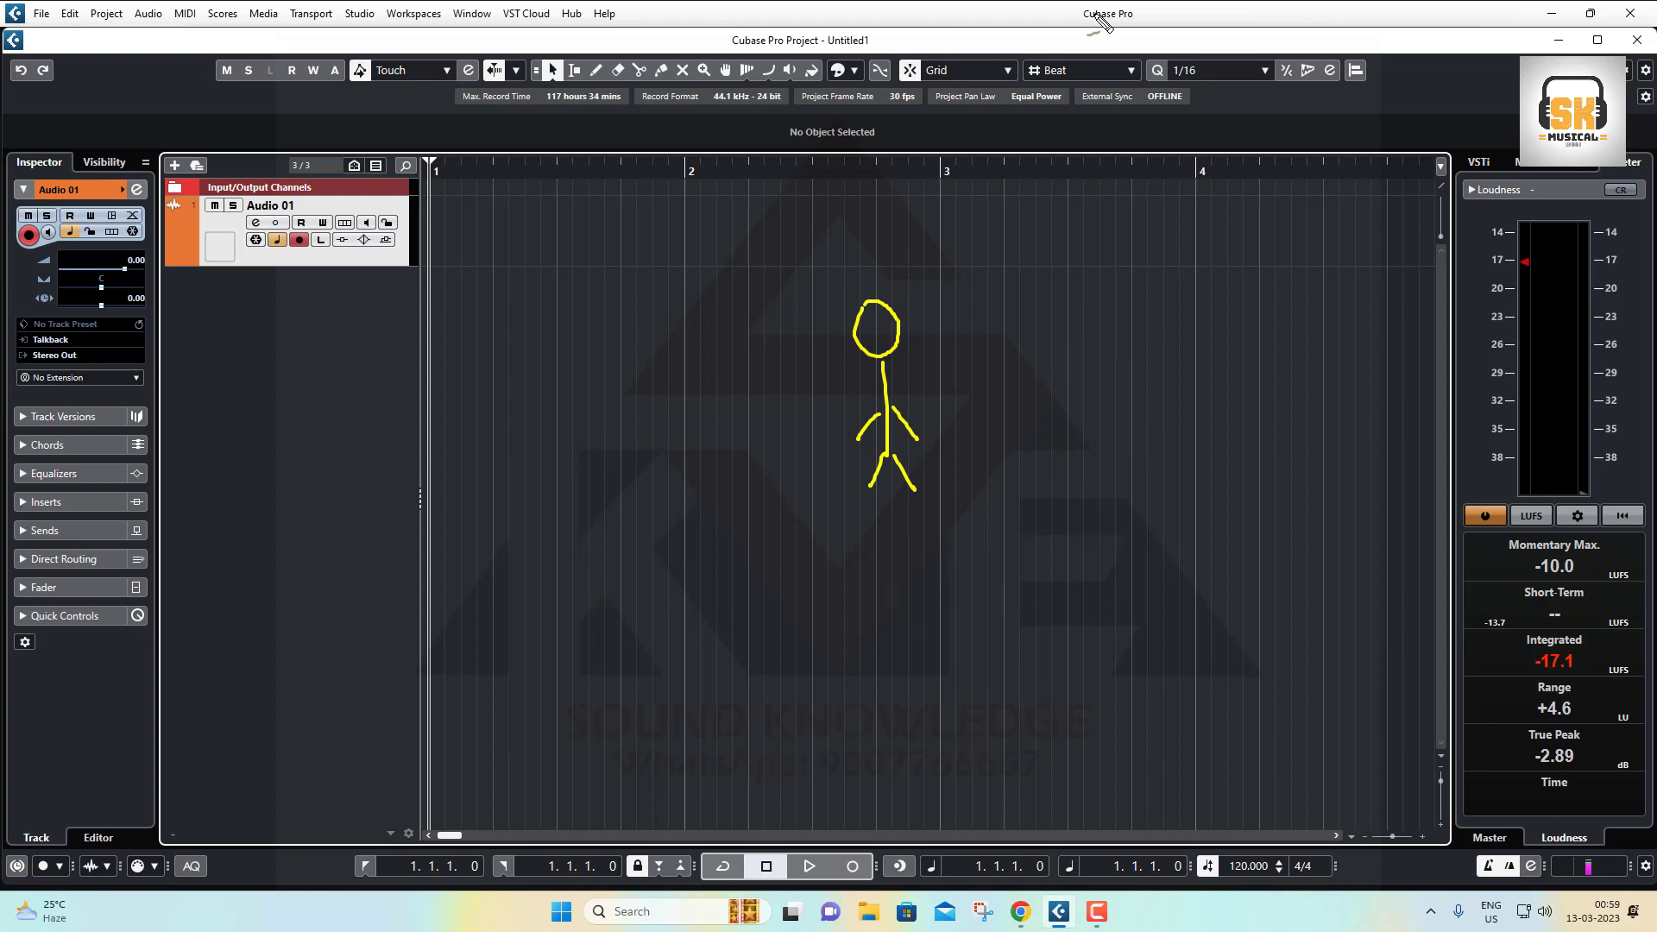
{"action": "key", "text": "ctrl+z"}
{"action": "key", "text": "ctrl+z"}
{"action": "key", "text": "ctrl+z"}
{"action": "key", "text": "ctrl+z"}
{"action": "key", "text": "ctrl+z"}
{"action": "key", "text": "ctrl+z"}
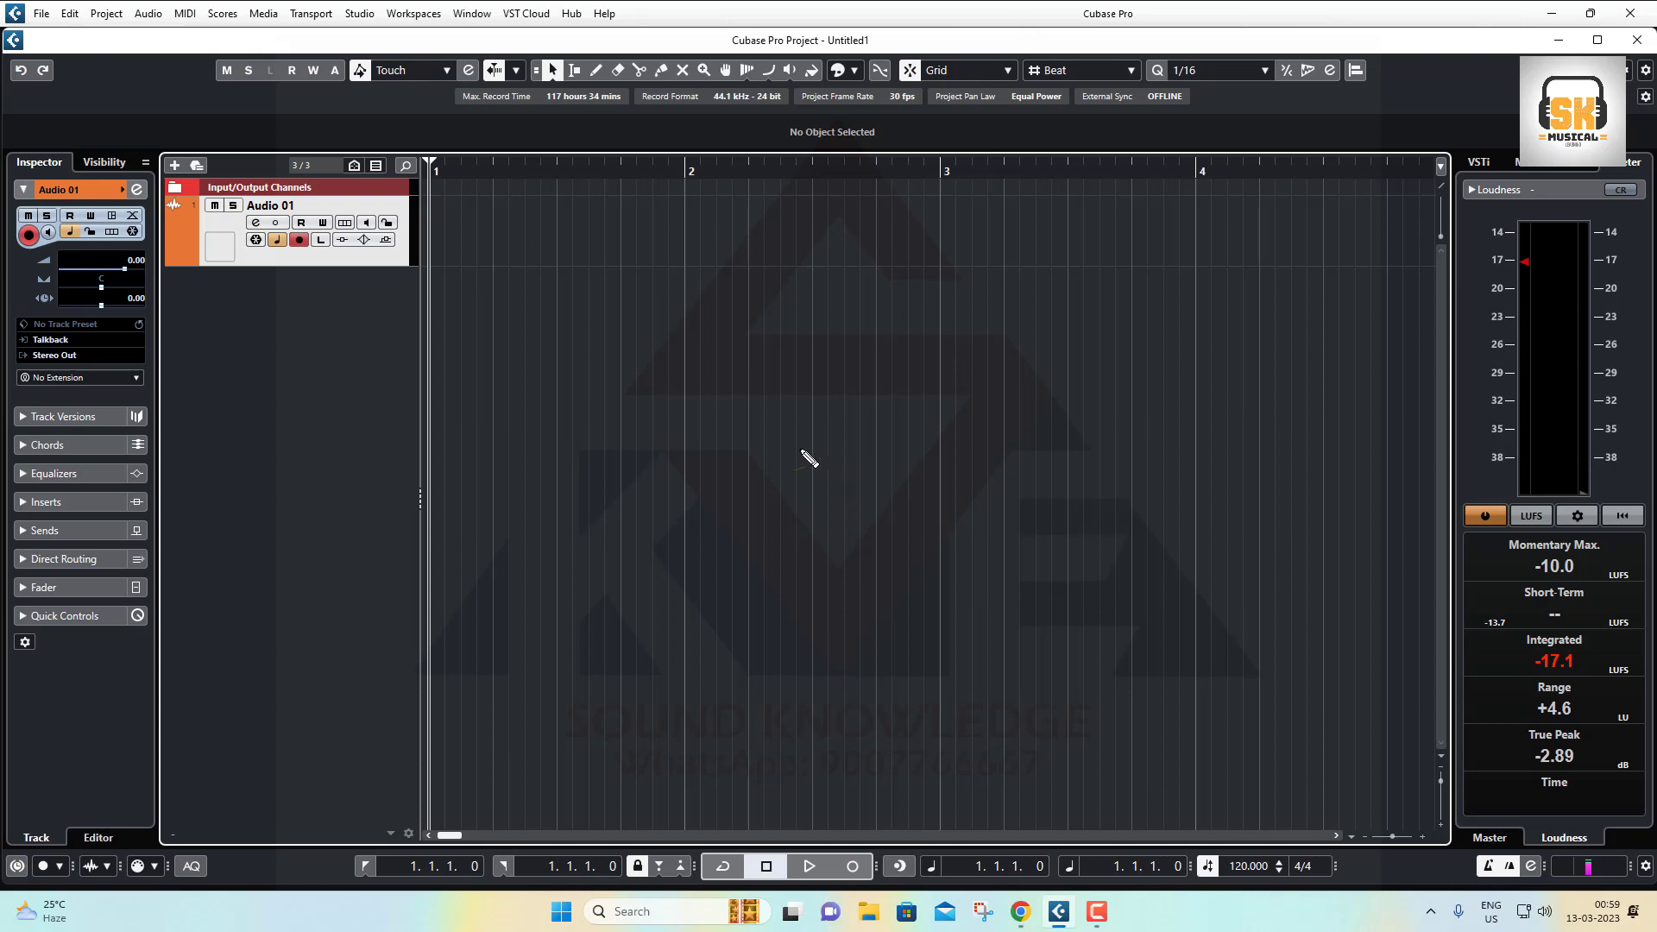
Draw three yellow rectangles, two side by side and a third one below them.
{"action": "left_click_drag", "start_coordinate": [684, 419], "coordinate": [684, 504]}
{"action": "mouse_move", "coordinate": [686, 420]}
{"action": "left_mouse_down"}
{"action": "mouse_move", "coordinate": [945, 412]}
{"action": "mouse_move", "coordinate": [949, 472]}
{"action": "left_mouse_up"}
{"action": "mouse_move", "coordinate": [683, 501]}
{"action": "left_mouse_down"}
{"action": "mouse_move", "coordinate": [828, 506]}
{"action": "mouse_move", "coordinate": [952, 476]}
{"action": "left_mouse_up"}
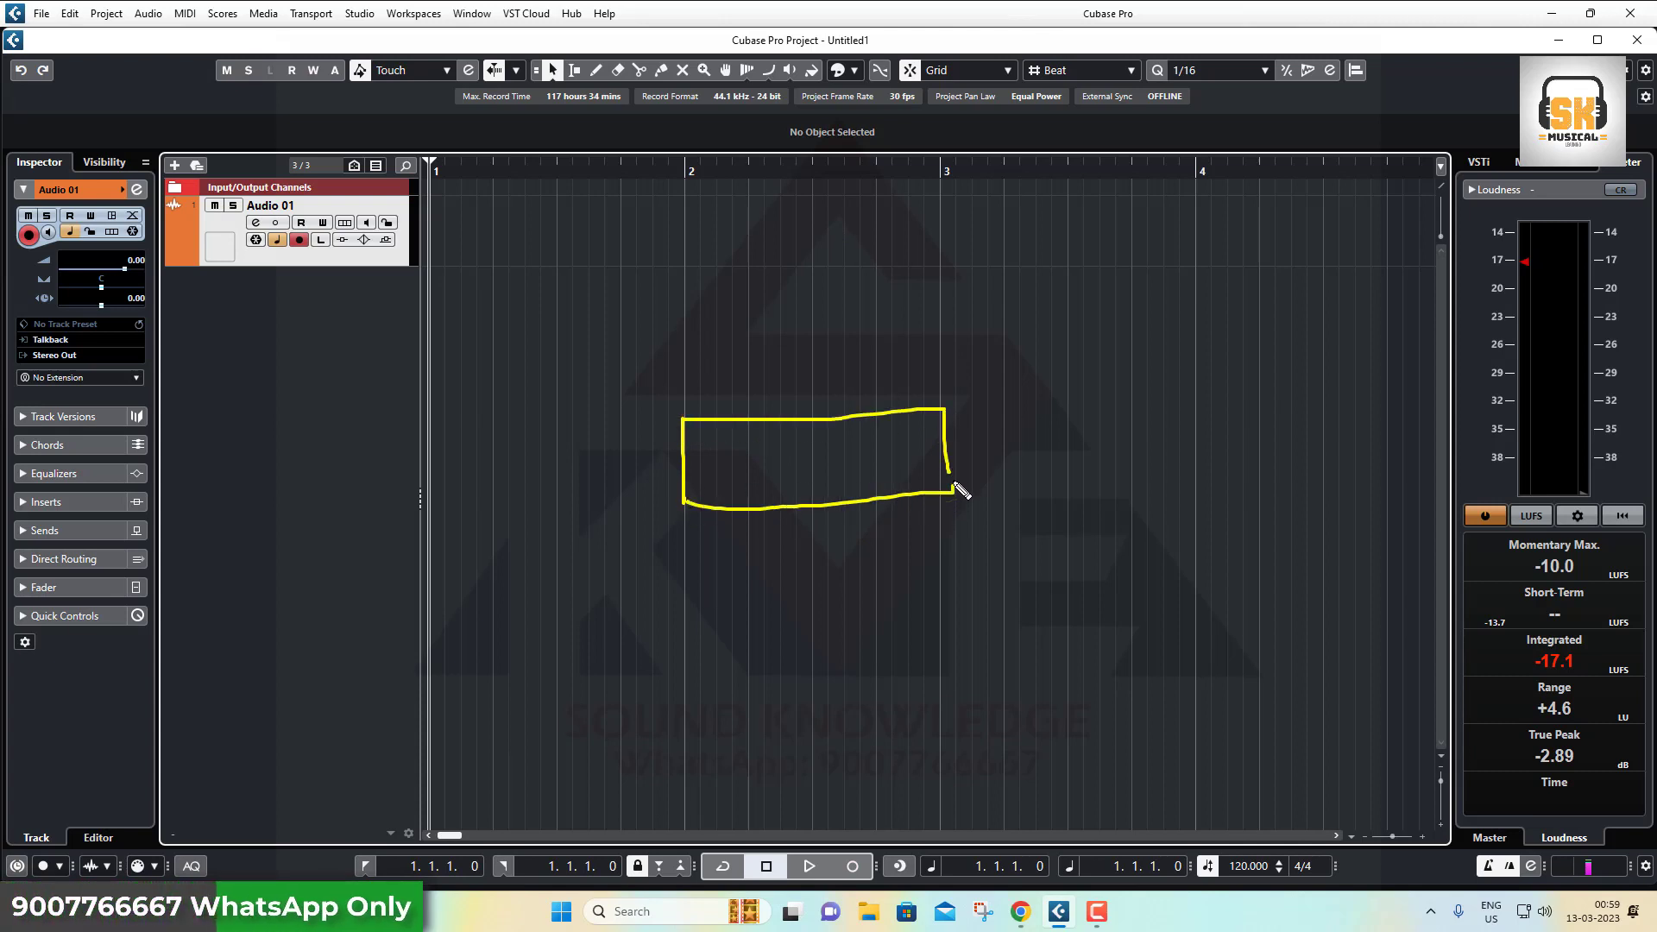
{"action": "left_click_drag", "start_coordinate": [1004, 398], "coordinate": [1010, 471]}
{"action": "mouse_move", "coordinate": [1005, 399]}
{"action": "left_mouse_down"}
{"action": "mouse_move", "coordinate": [1241, 389]}
{"action": "mouse_move", "coordinate": [1267, 455]}
{"action": "left_mouse_up"}
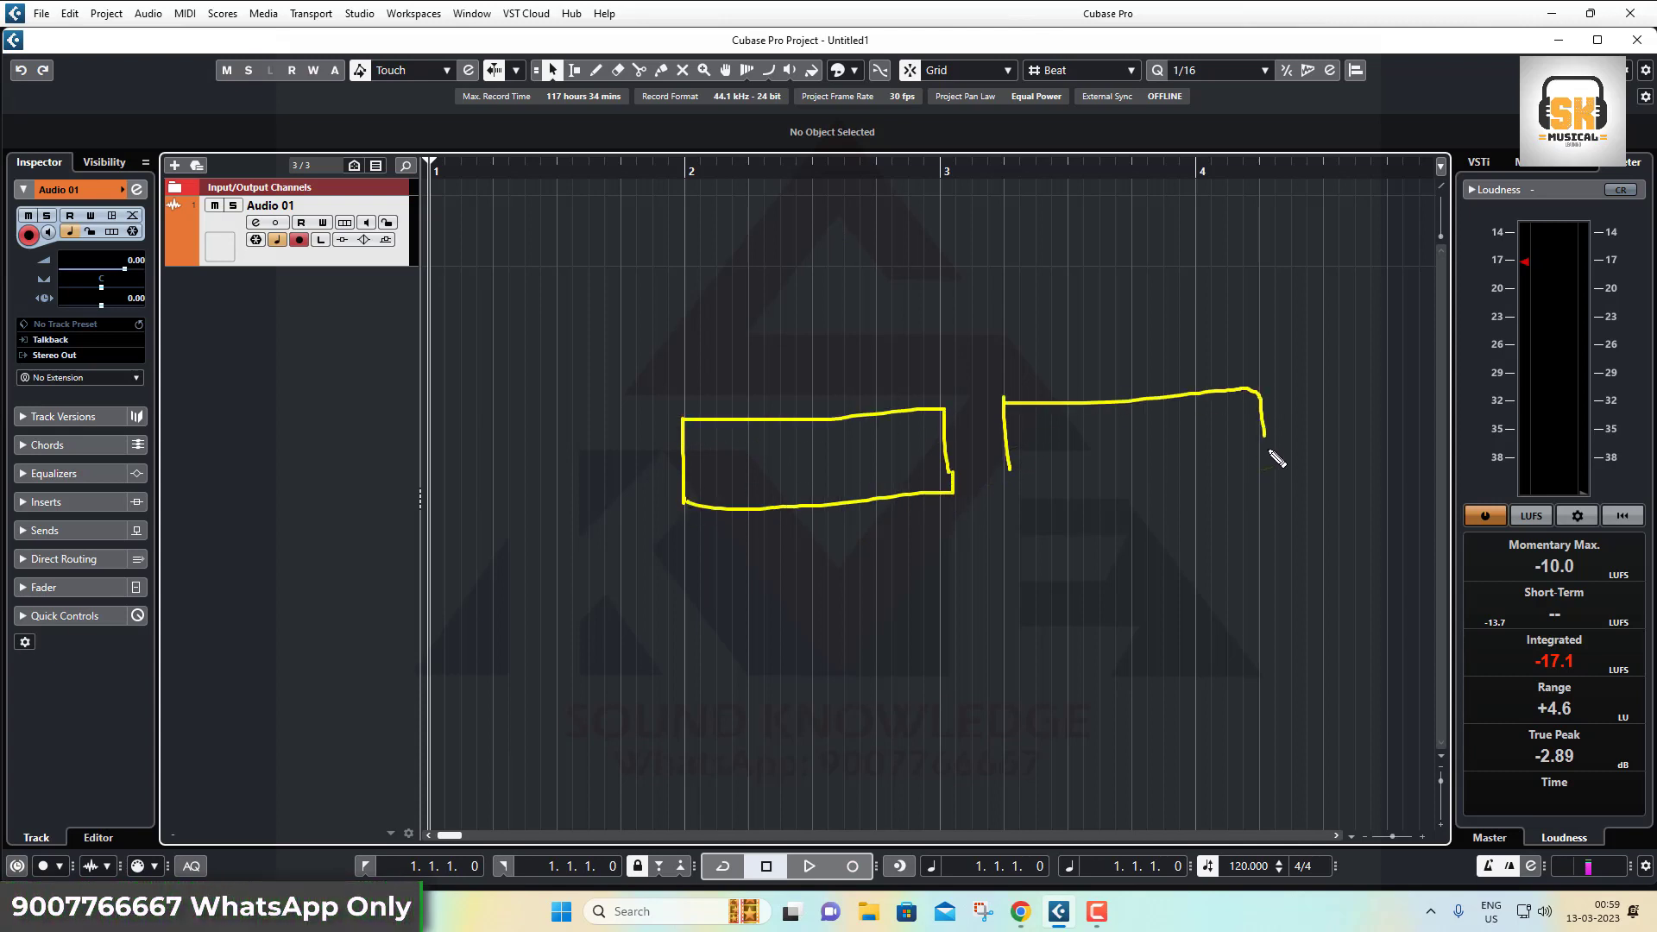
{"action": "mouse_move", "coordinate": [1007, 469]}
{"action": "left_mouse_down"}
{"action": "mouse_move", "coordinate": [1060, 507]}
{"action": "mouse_move", "coordinate": [1267, 466]}
{"action": "left_mouse_up"}
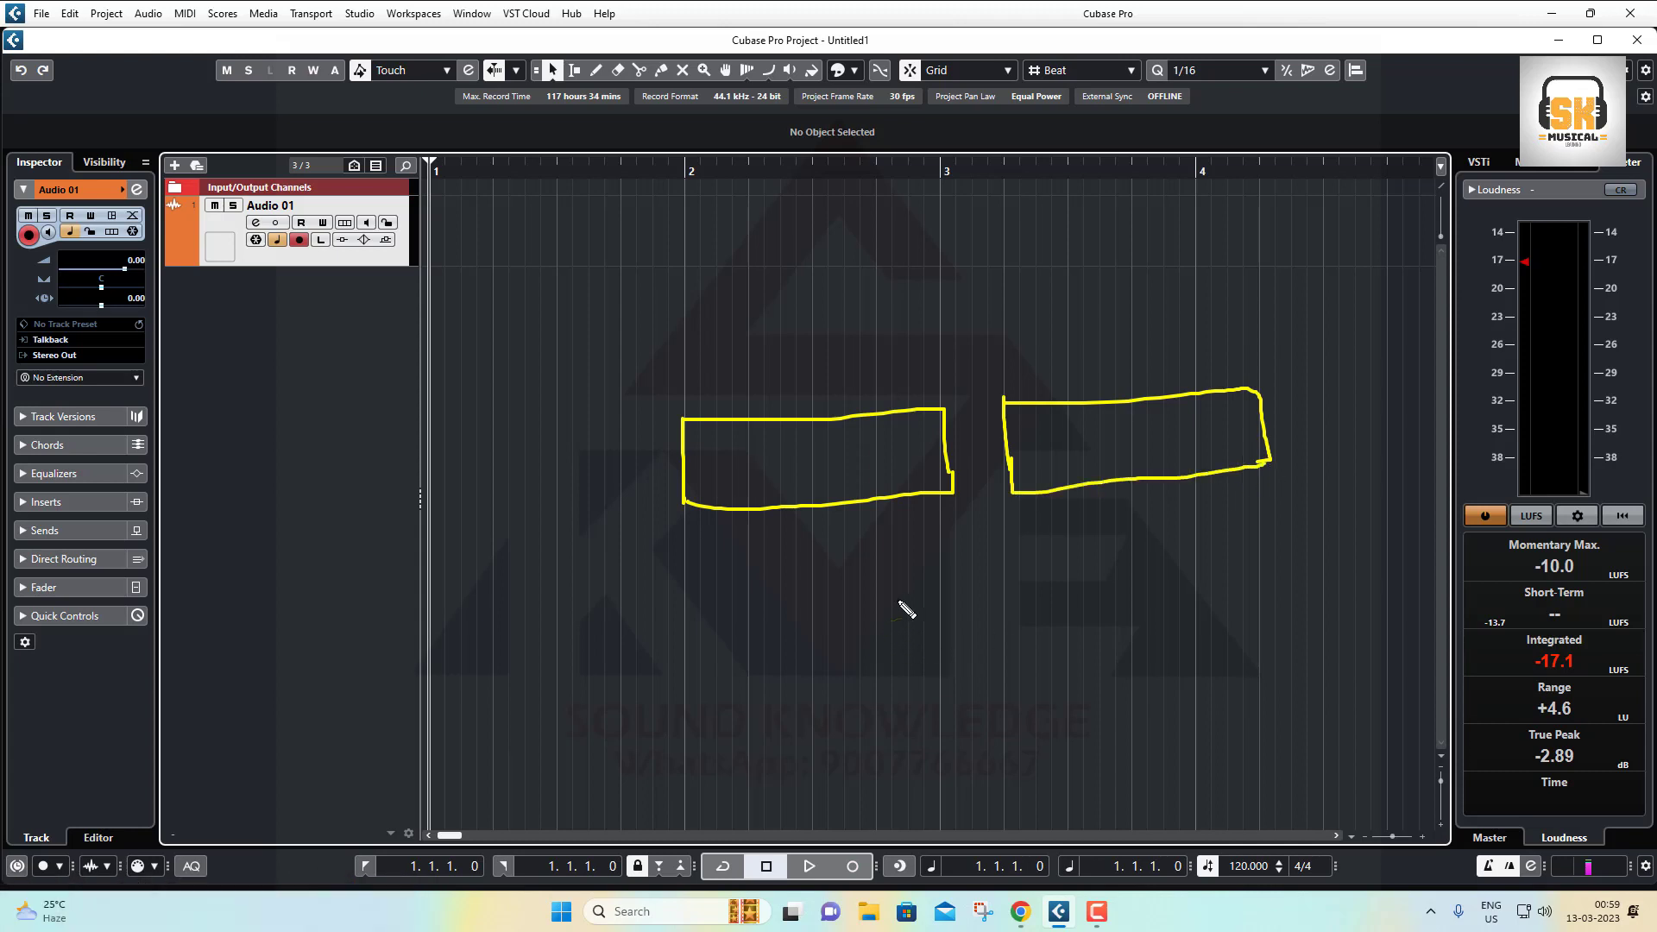
{"action": "mouse_move", "coordinate": [902, 593]}
{"action": "left_mouse_down"}
{"action": "mouse_move", "coordinate": [915, 674]}
{"action": "mouse_move", "coordinate": [906, 604]}
{"action": "mouse_move", "coordinate": [1175, 572]}
{"action": "mouse_move", "coordinate": [1191, 651]}
{"action": "left_mouse_up"}
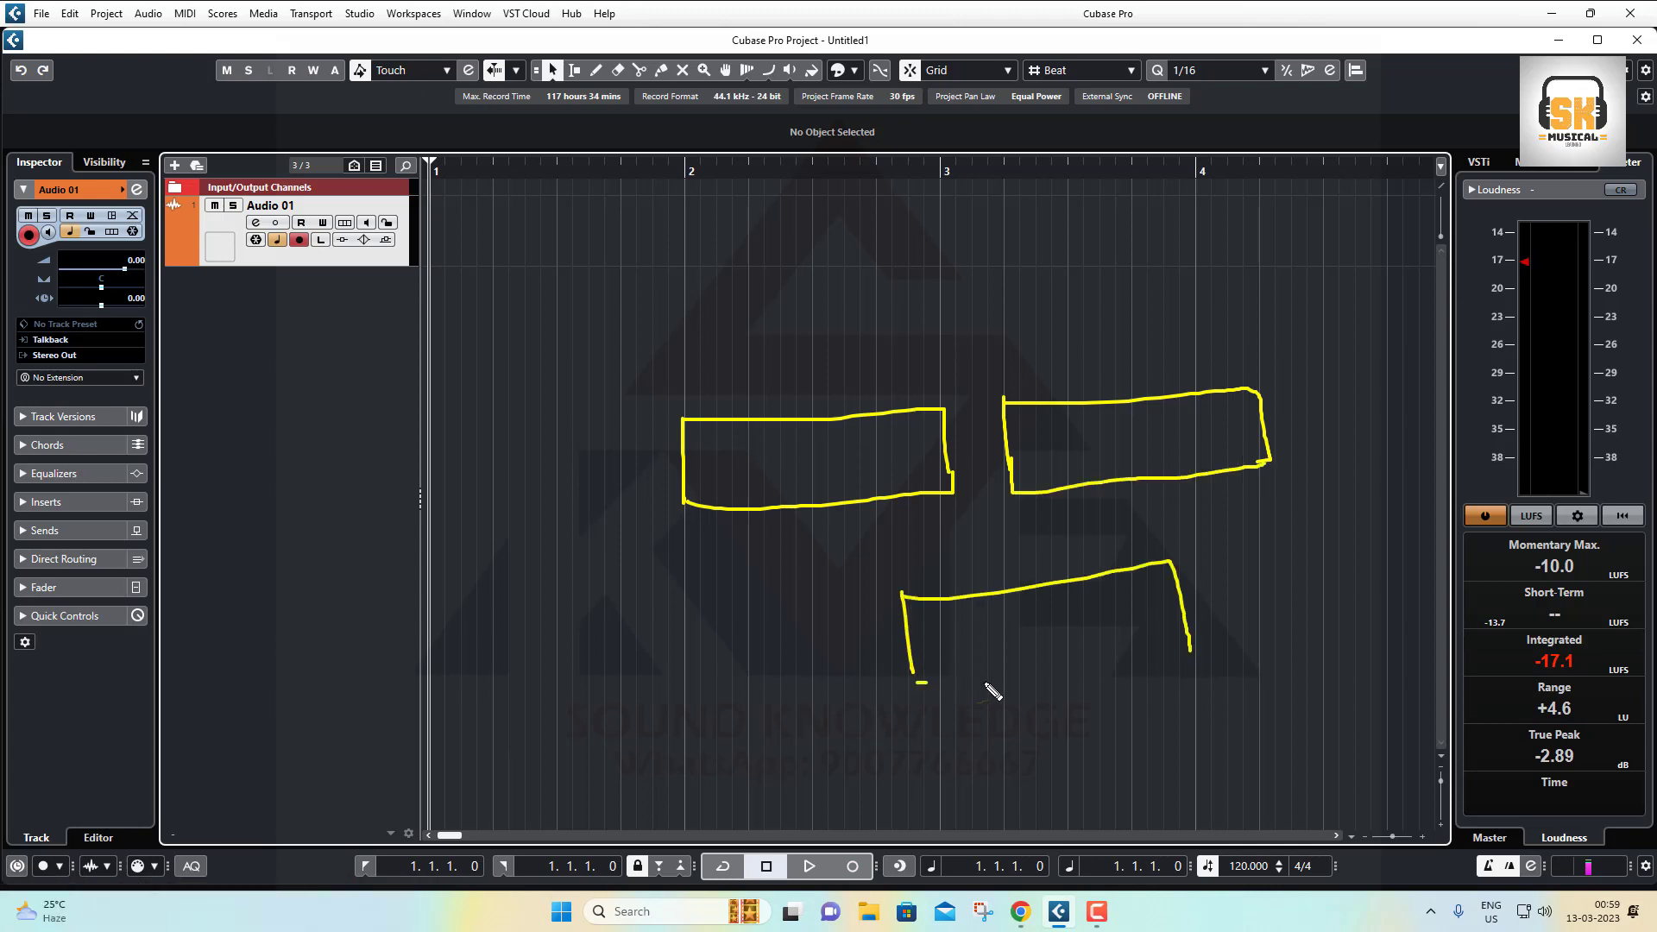
{"action": "left_click_drag", "start_coordinate": [916, 682], "coordinate": [1245, 638]}
Number the three rectangles 1, 2 and 3.
{"action": "left_click_drag", "start_coordinate": [805, 436], "coordinate": [805, 474]}
{"action": "mouse_move", "coordinate": [1093, 422]}
{"action": "left_mouse_down"}
{"action": "mouse_move", "coordinate": [1122, 407]}
{"action": "mouse_move", "coordinate": [1148, 428]}
{"action": "left_mouse_up"}
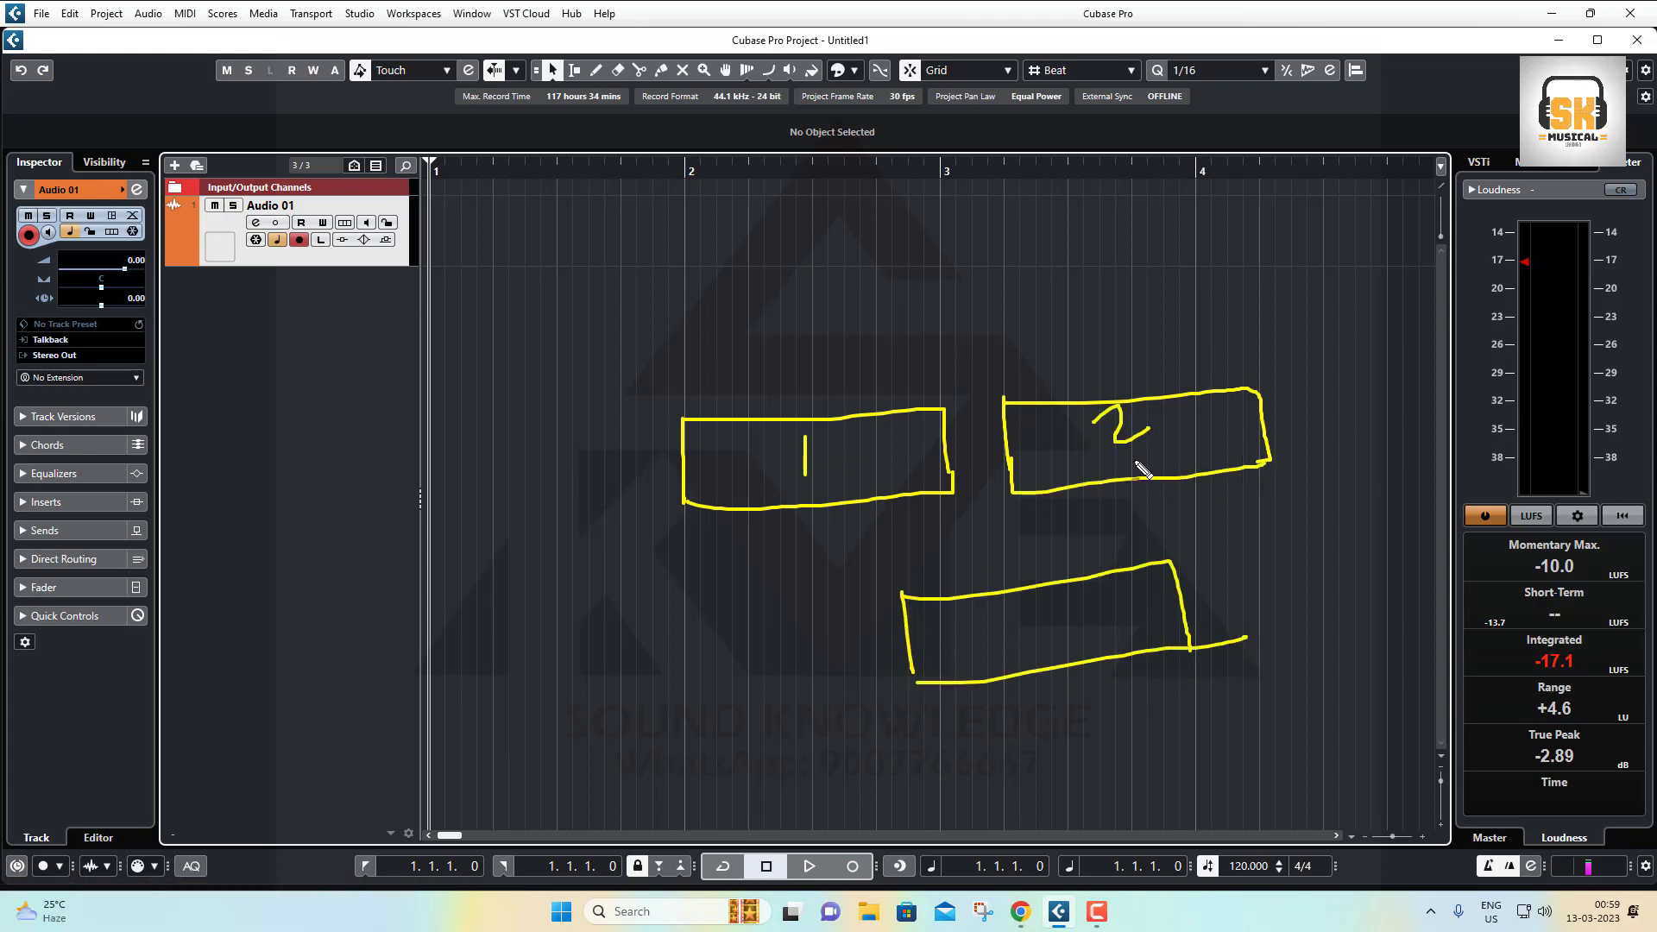
{"action": "mouse_move", "coordinate": [1014, 619]}
{"action": "left_mouse_down"}
{"action": "mouse_move", "coordinate": [1071, 634]}
{"action": "mouse_move", "coordinate": [1049, 648]}
{"action": "left_mouse_up"}
Draw an arrow leftward from rectangle 3 and write UAD and RME at its tip, each with a slanted underline.
{"action": "mouse_move", "coordinate": [908, 649]}
{"action": "left_mouse_down"}
{"action": "mouse_move", "coordinate": [738, 712]}
{"action": "mouse_move", "coordinate": [783, 715]}
{"action": "left_mouse_up"}
{"action": "mouse_move", "coordinate": [606, 667]}
{"action": "left_mouse_down"}
{"action": "mouse_move", "coordinate": [656, 658]}
{"action": "mouse_move", "coordinate": [690, 617]}
{"action": "mouse_move", "coordinate": [686, 640]}
{"action": "left_mouse_up"}
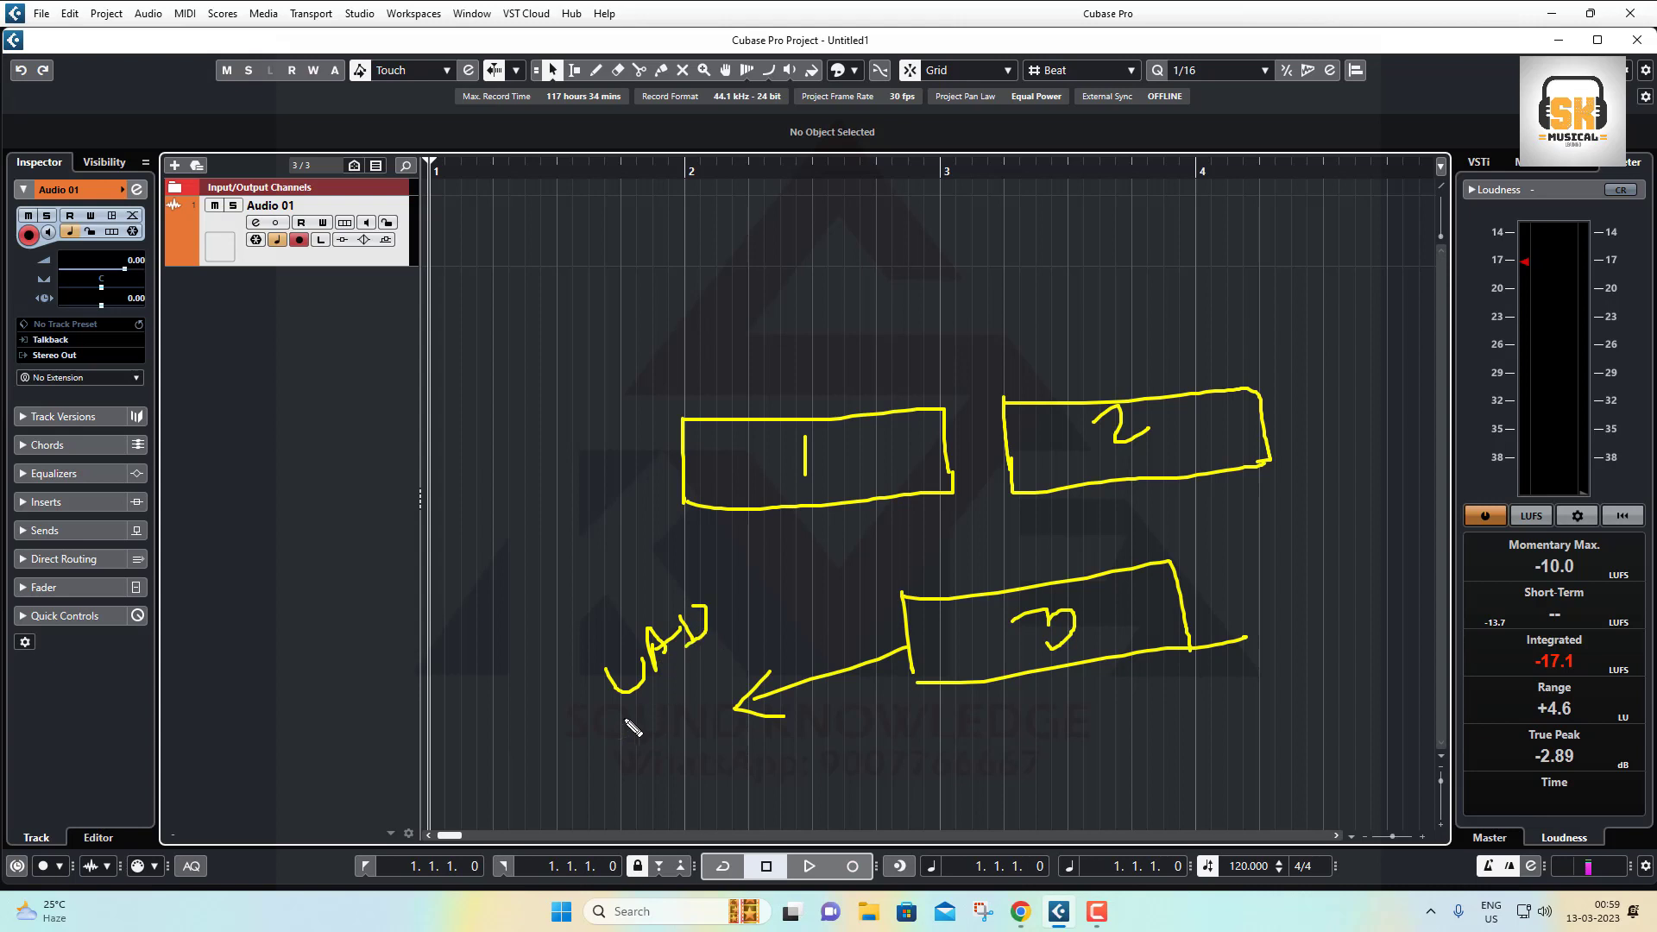
{"action": "left_click_drag", "start_coordinate": [622, 719], "coordinate": [807, 602]}
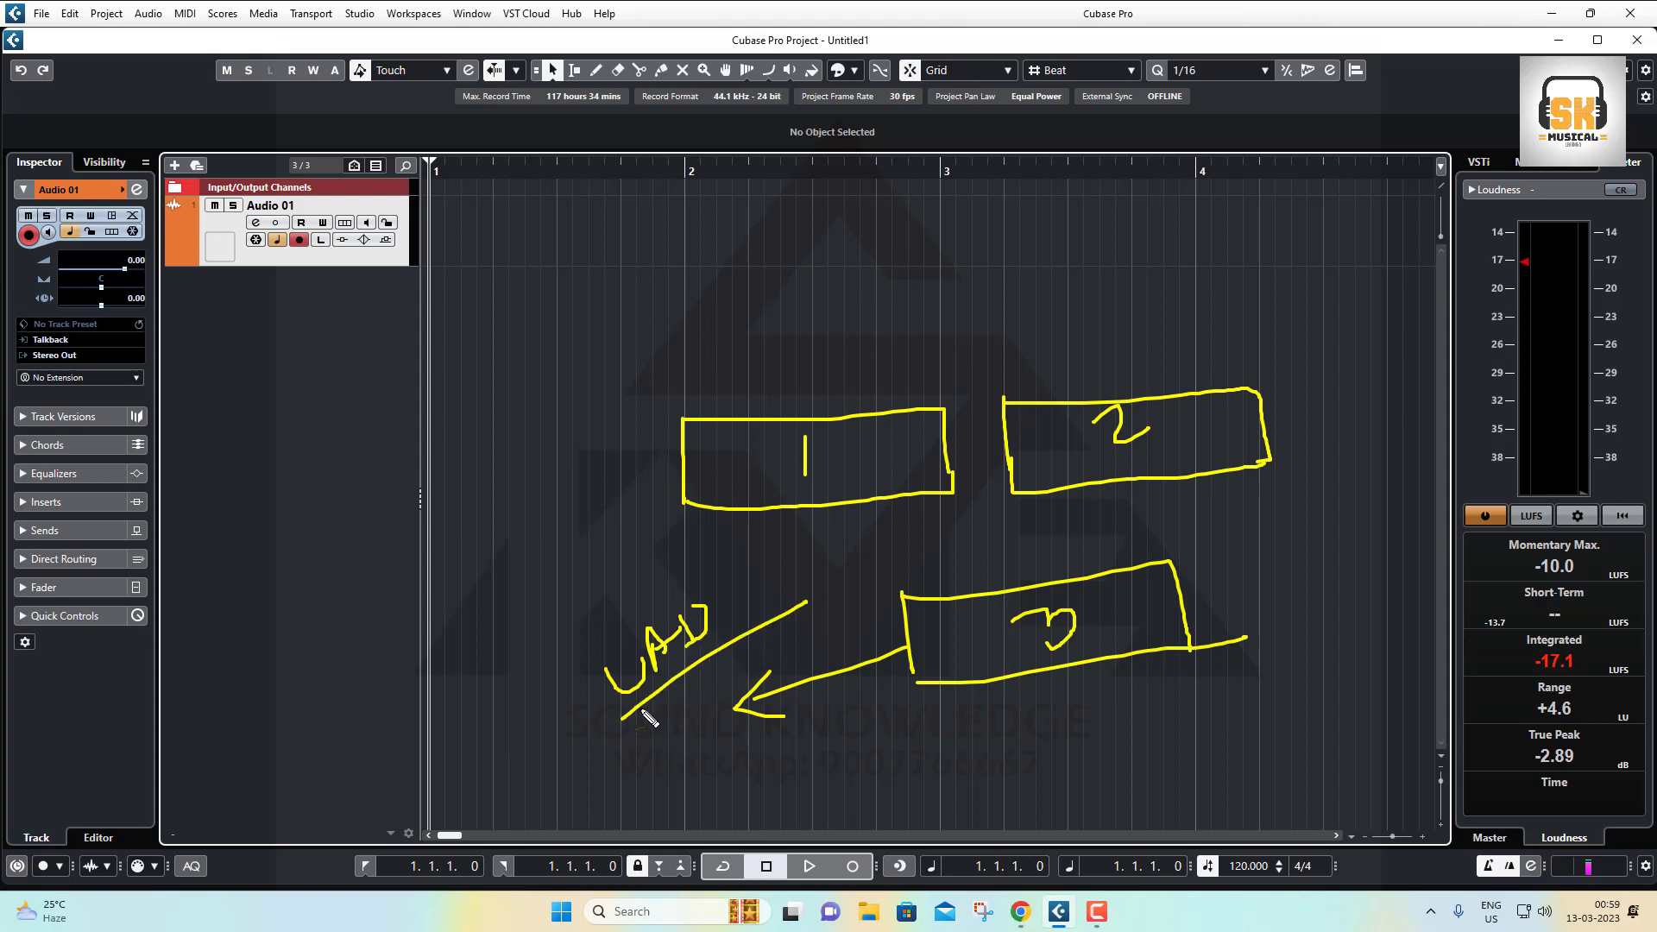
{"action": "mouse_move", "coordinate": [649, 697]}
{"action": "left_mouse_down"}
{"action": "mouse_move", "coordinate": [666, 740]}
{"action": "mouse_move", "coordinate": [649, 700]}
{"action": "mouse_move", "coordinate": [656, 724]}
{"action": "mouse_move", "coordinate": [690, 726]}
{"action": "mouse_move", "coordinate": [720, 668]}
{"action": "mouse_move", "coordinate": [747, 708]}
{"action": "left_mouse_up"}
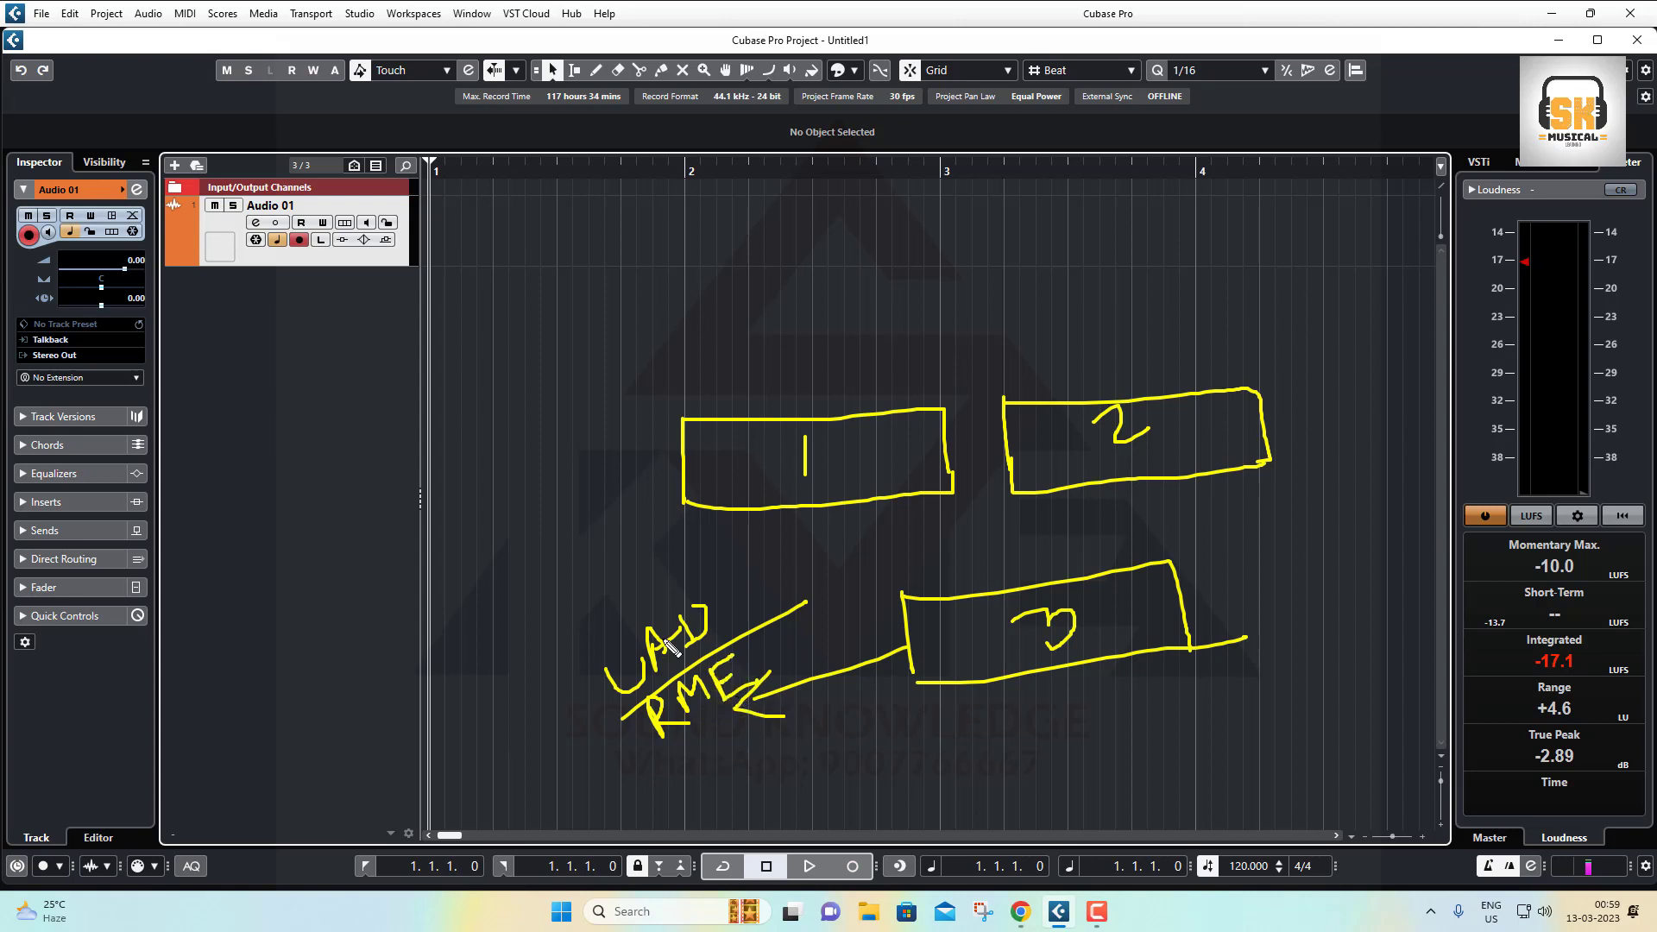
{"action": "left_click_drag", "start_coordinate": [649, 763], "coordinate": [826, 661]}
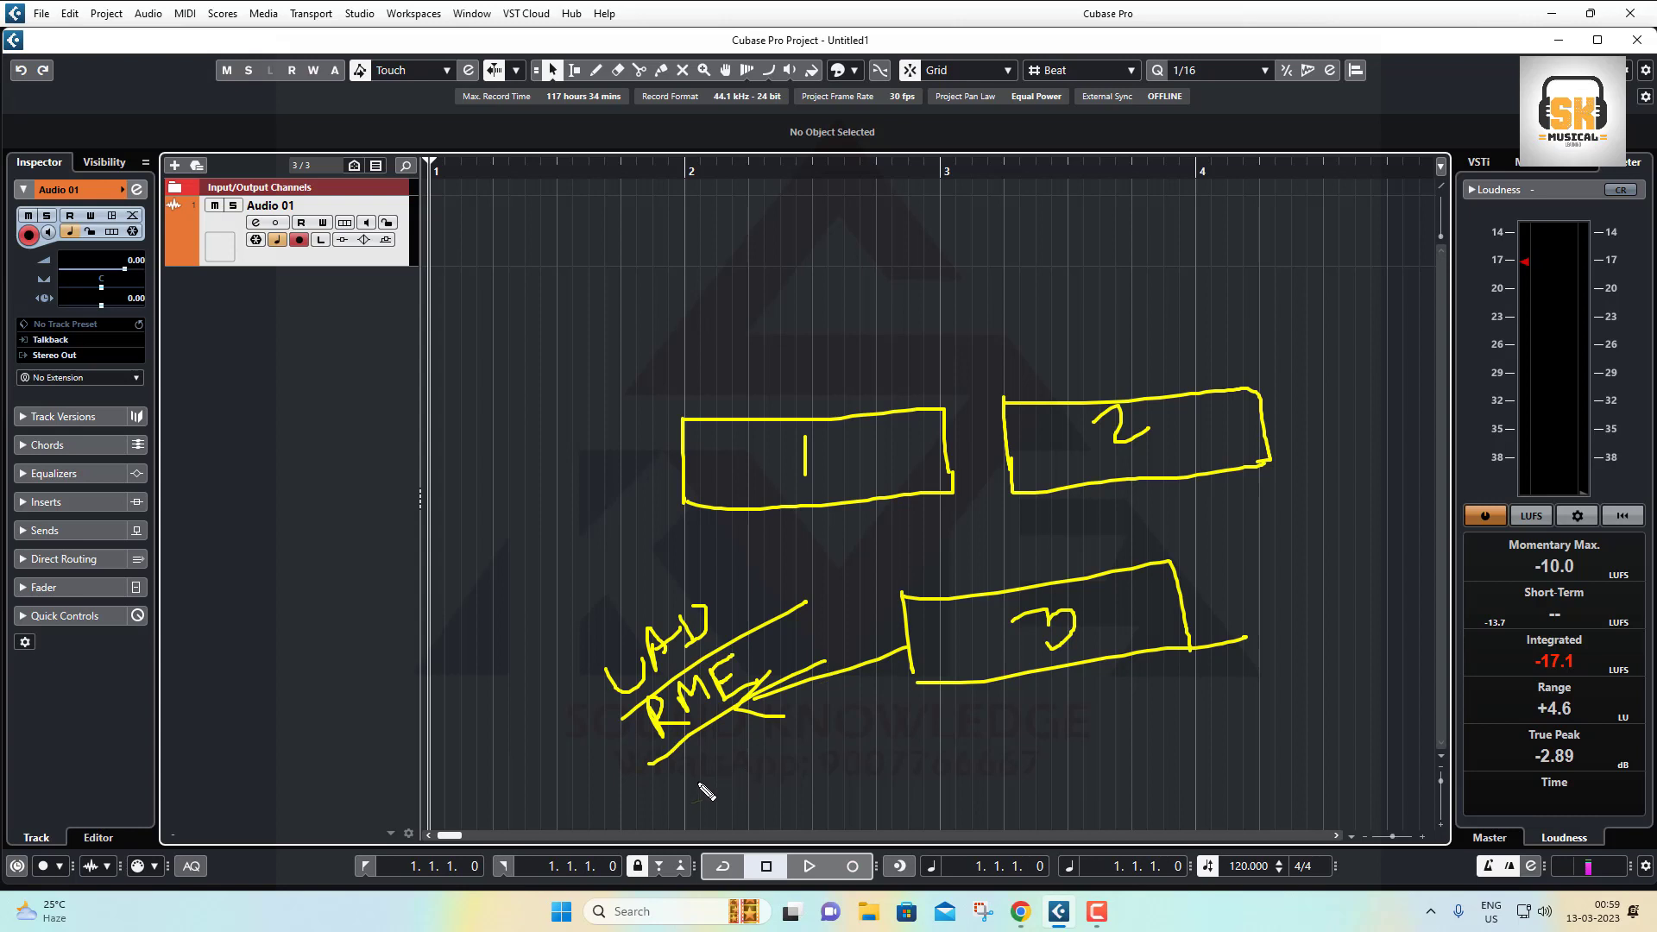
Write a third underlined label below RME, encircle all three labels and add a cross beside UAD.
{"action": "mouse_move", "coordinate": [696, 791]}
{"action": "left_mouse_down"}
{"action": "mouse_move", "coordinate": [706, 753]}
{"action": "mouse_move", "coordinate": [718, 784]}
{"action": "mouse_move", "coordinate": [753, 782]}
{"action": "mouse_move", "coordinate": [761, 742]}
{"action": "mouse_move", "coordinate": [744, 763]}
{"action": "mouse_move", "coordinate": [801, 745]}
{"action": "left_mouse_up"}
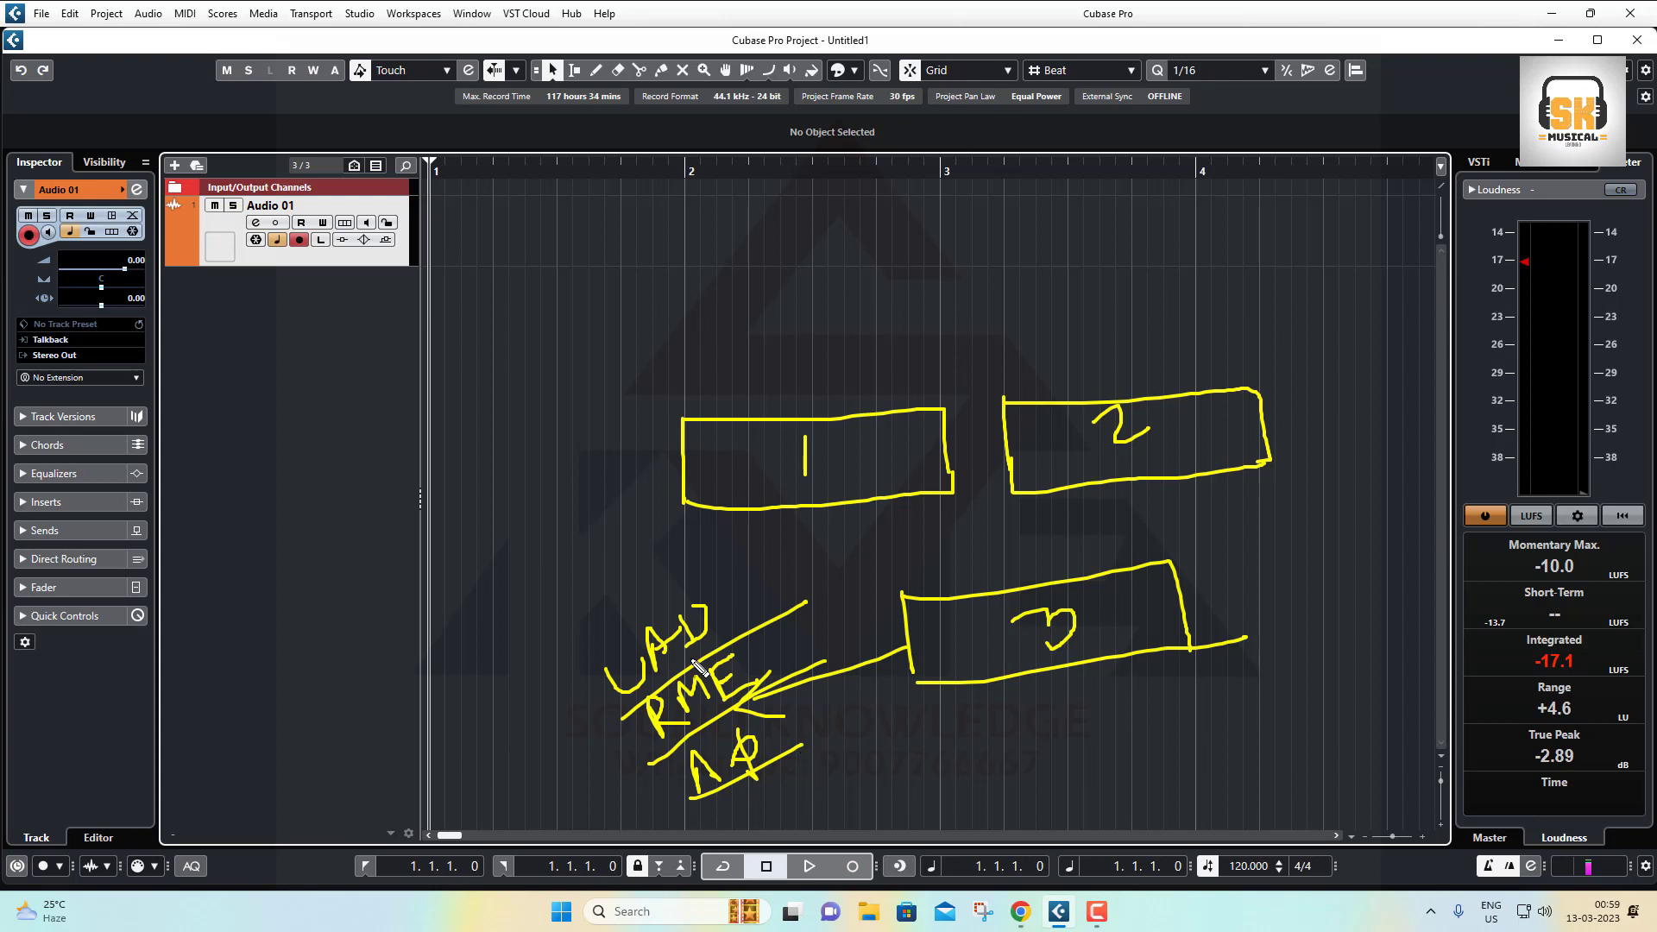
{"action": "mouse_move", "coordinate": [602, 622]}
{"action": "left_mouse_down"}
{"action": "mouse_move", "coordinate": [608, 752]}
{"action": "mouse_move", "coordinate": [701, 832]}
{"action": "mouse_move", "coordinate": [849, 734]}
{"action": "mouse_move", "coordinate": [741, 617]}
{"action": "mouse_move", "coordinate": [649, 624]}
{"action": "mouse_move", "coordinate": [736, 643]}
{"action": "mouse_move", "coordinate": [803, 666]}
{"action": "left_mouse_up"}
{"action": "left_click", "coordinate": [727, 605]}
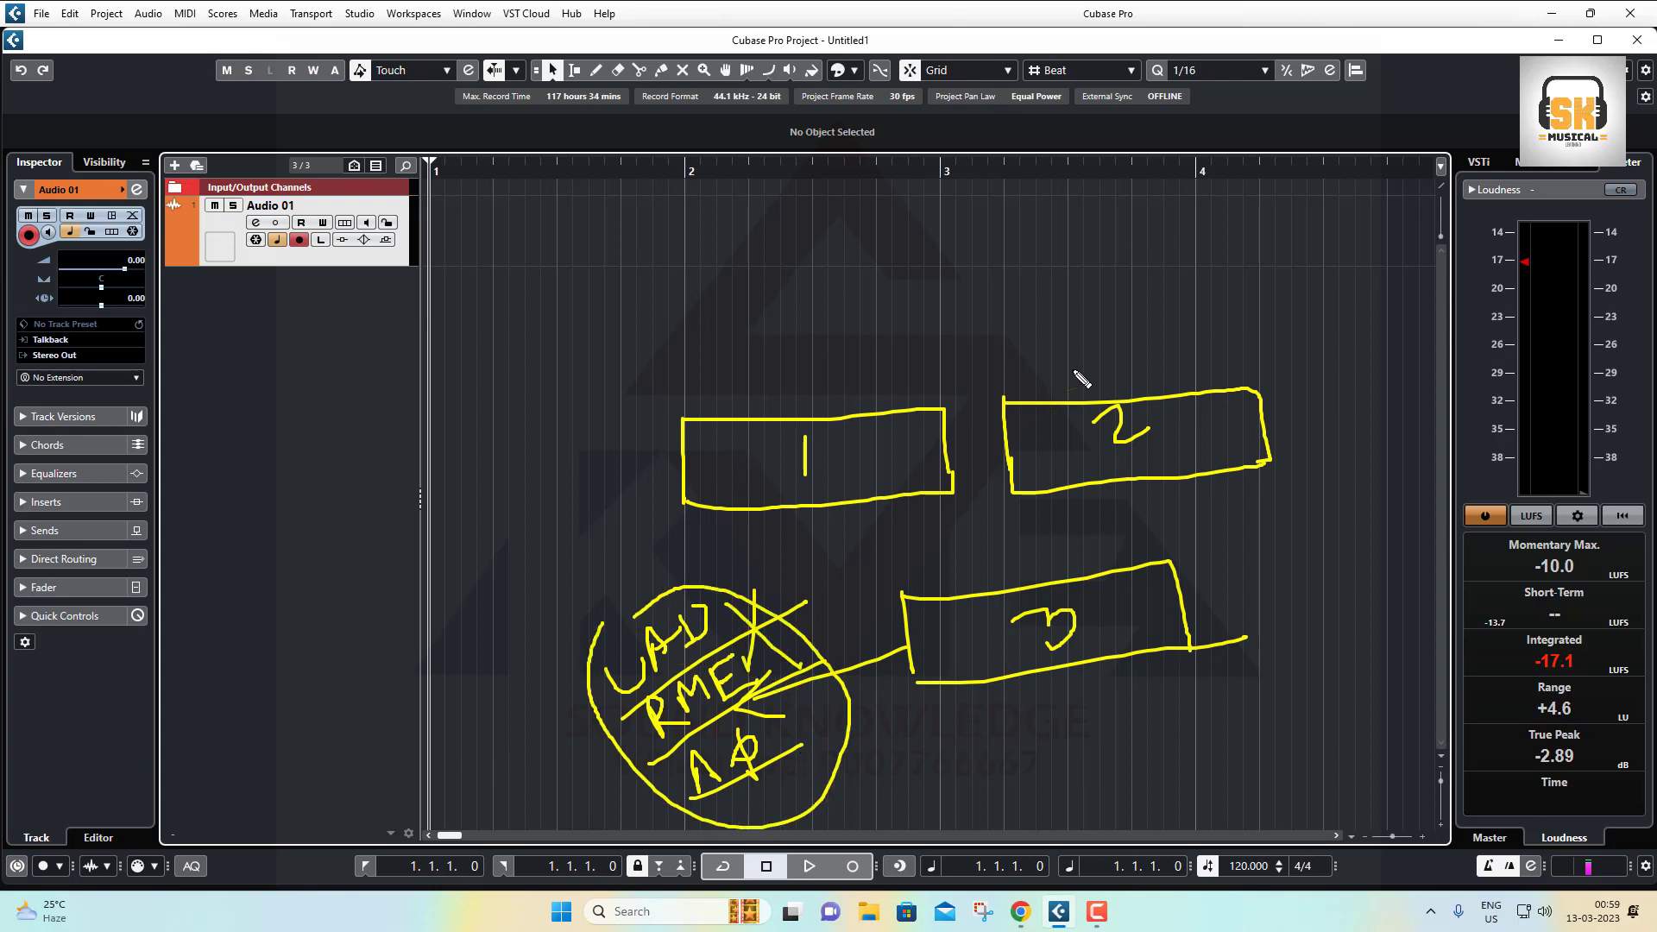
Draw a check mark above rectangle 2, circle its number and write the letters F, M, M above it.
{"action": "left_click_drag", "start_coordinate": [1073, 369], "coordinate": [1139, 339]}
{"action": "mouse_move", "coordinate": [1116, 397]}
{"action": "left_mouse_down"}
{"action": "mouse_move", "coordinate": [1098, 464]}
{"action": "mouse_move", "coordinate": [1152, 441]}
{"action": "mouse_move", "coordinate": [1122, 395]}
{"action": "left_mouse_up"}
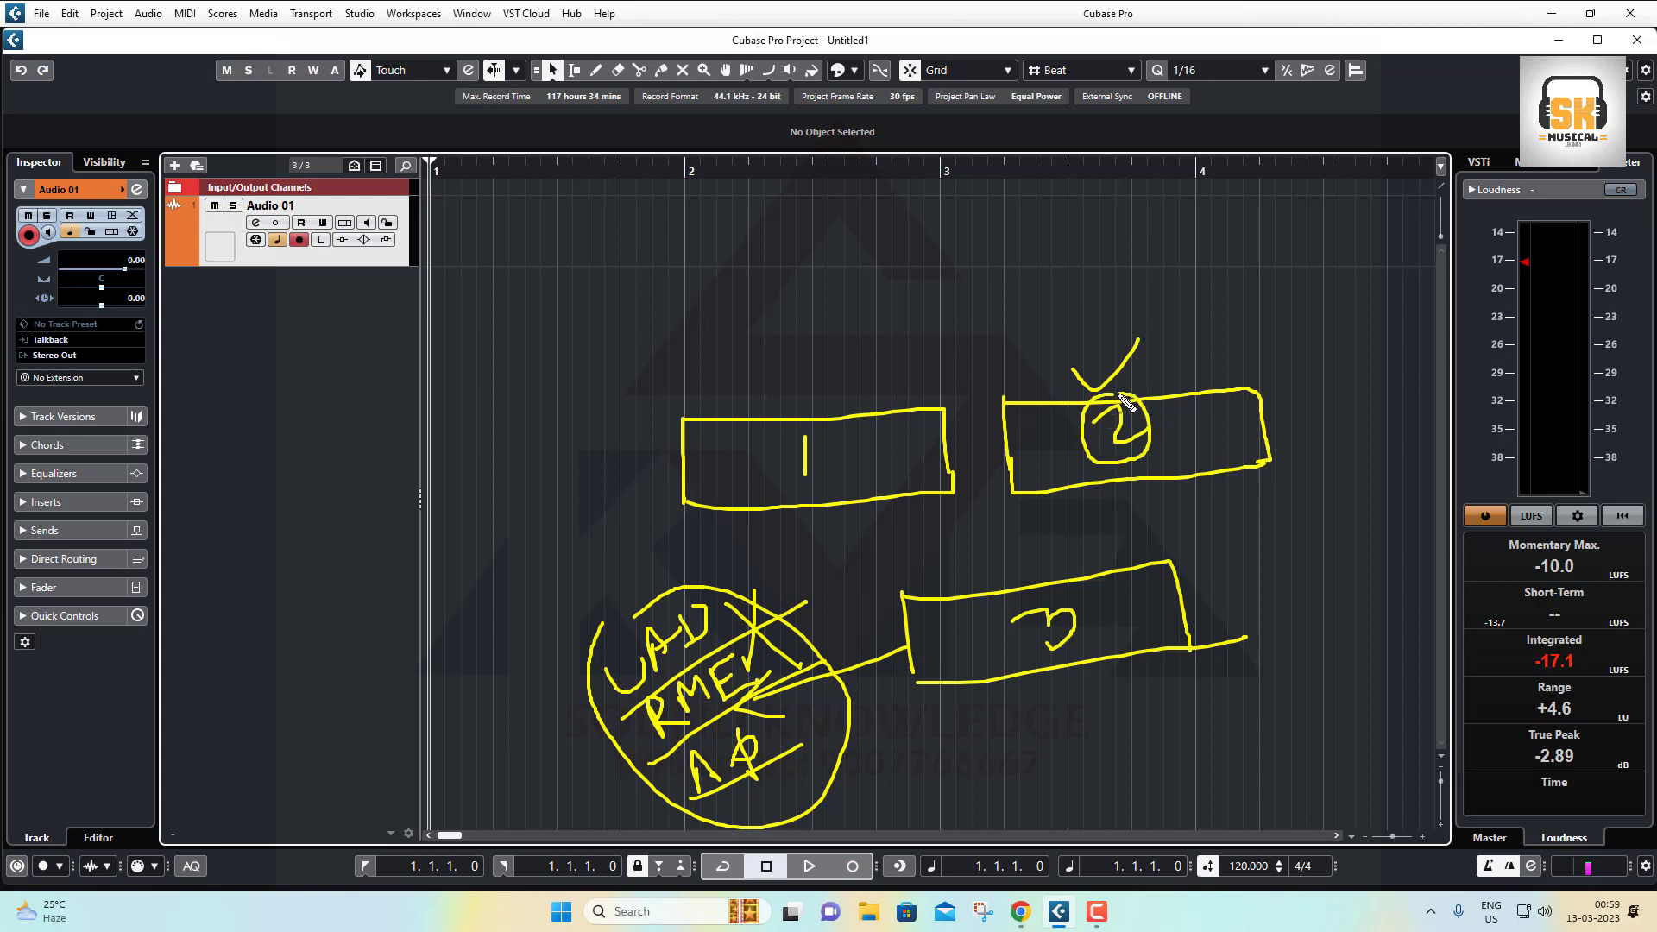
{"action": "mouse_move", "coordinate": [1054, 331]}
{"action": "left_mouse_down"}
{"action": "mouse_move", "coordinate": [1071, 294]}
{"action": "mouse_move", "coordinate": [1139, 298]}
{"action": "mouse_move", "coordinate": [1195, 278]}
{"action": "mouse_move", "coordinate": [1209, 252]}
{"action": "mouse_move", "coordinate": [1215, 273]}
{"action": "left_mouse_up"}
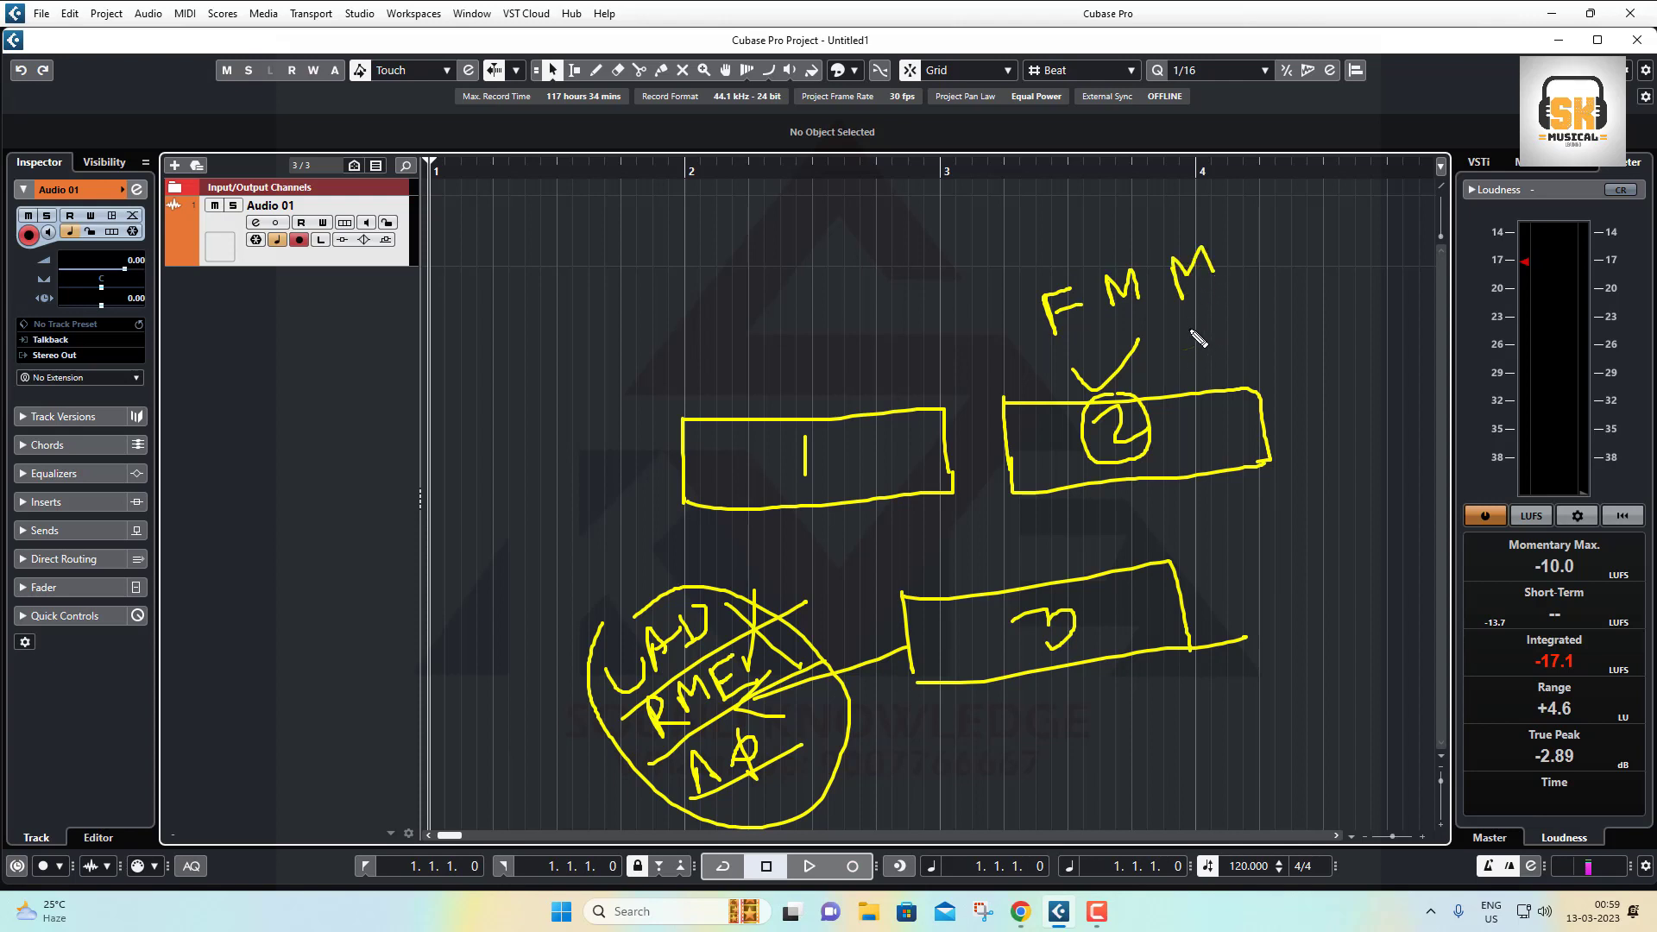
{"action": "mouse_move", "coordinate": [1193, 354]}
{"action": "left_mouse_down"}
{"action": "mouse_move", "coordinate": [1205, 313]}
{"action": "mouse_move", "coordinate": [1194, 349]}
{"action": "mouse_move", "coordinate": [1252, 337]}
{"action": "mouse_move", "coordinate": [1246, 298]}
{"action": "mouse_move", "coordinate": [1273, 337]}
{"action": "mouse_move", "coordinate": [1280, 302]}
{"action": "left_mouse_up"}
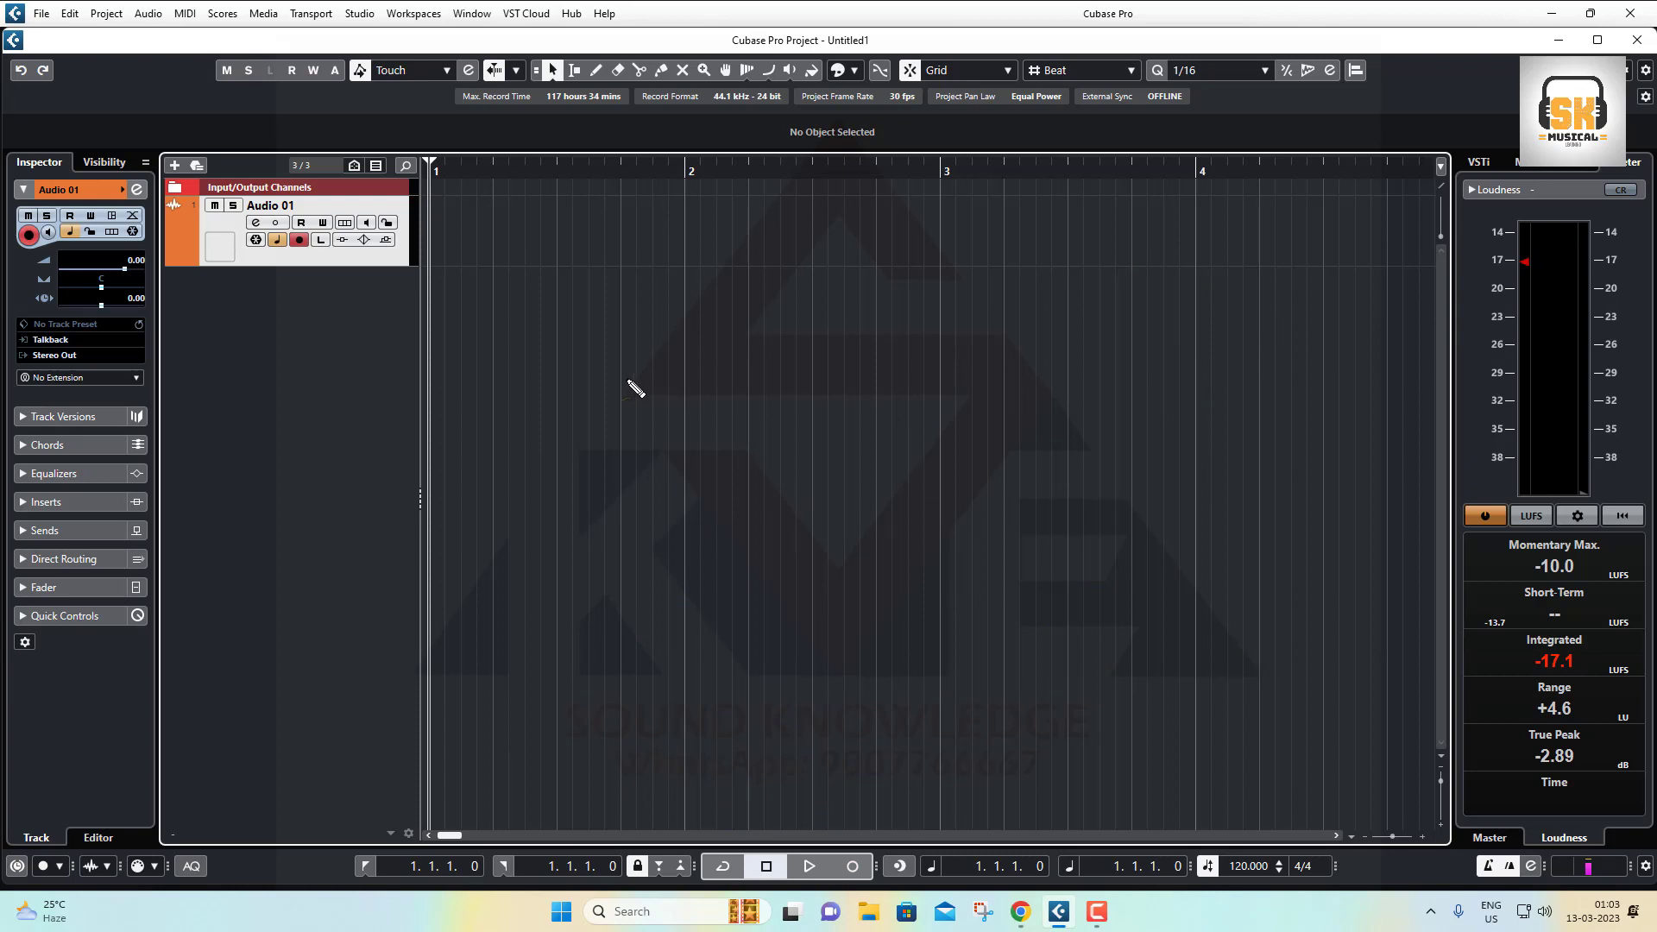
Sketch a microphone on a stand facing a stick figure, link them with an arrow and write 6'–10' above.
{"action": "mouse_move", "coordinate": [610, 389]}
{"action": "left_mouse_down"}
{"action": "mouse_move", "coordinate": [615, 424]}
{"action": "mouse_move", "coordinate": [647, 412]}
{"action": "mouse_move", "coordinate": [628, 390]}
{"action": "mouse_move", "coordinate": [627, 536]}
{"action": "mouse_move", "coordinate": [617, 523]}
{"action": "mouse_move", "coordinate": [605, 545]}
{"action": "mouse_move", "coordinate": [672, 538]}
{"action": "left_mouse_up"}
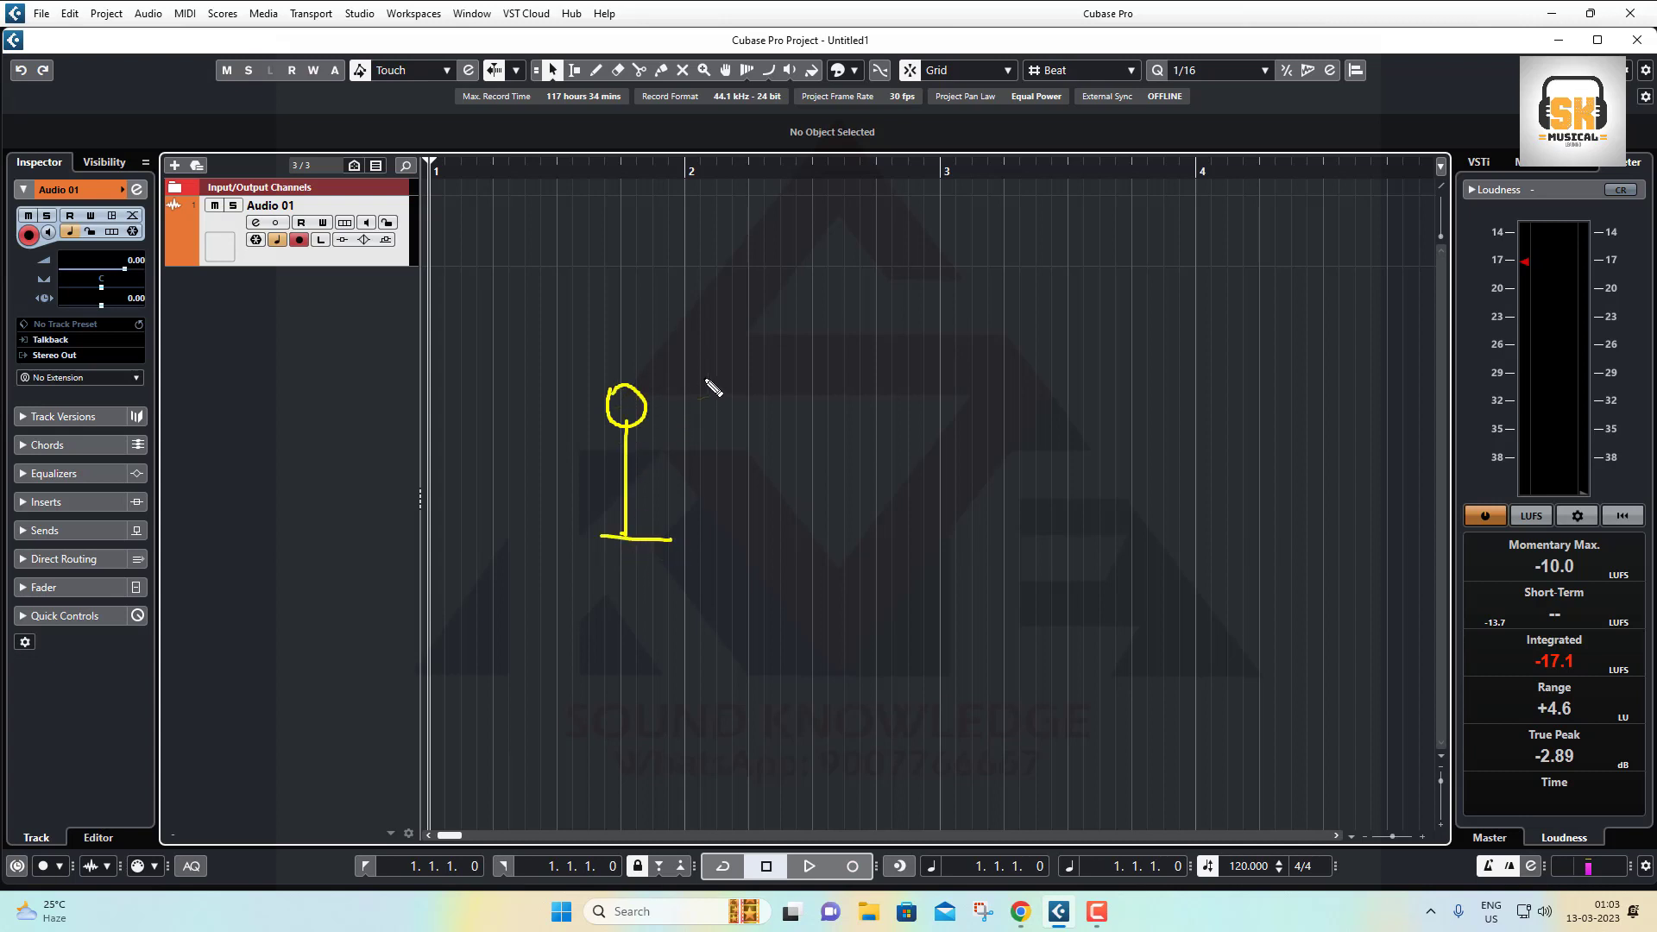
{"action": "mouse_move", "coordinate": [702, 380]}
{"action": "left_mouse_down"}
{"action": "mouse_move", "coordinate": [707, 414]}
{"action": "mouse_move", "coordinate": [722, 384]}
{"action": "mouse_move", "coordinate": [724, 552]}
{"action": "left_mouse_up"}
{"action": "mouse_move", "coordinate": [725, 463]}
{"action": "left_mouse_down"}
{"action": "mouse_move", "coordinate": [710, 486]}
{"action": "mouse_move", "coordinate": [742, 492]}
{"action": "left_mouse_up"}
{"action": "left_click_drag", "start_coordinate": [648, 406], "coordinate": [696, 402]}
{"action": "mouse_move", "coordinate": [641, 321]}
{"action": "left_mouse_down"}
{"action": "mouse_move", "coordinate": [653, 339]}
{"action": "mouse_move", "coordinate": [713, 309]}
{"action": "mouse_move", "coordinate": [715, 283]}
{"action": "mouse_move", "coordinate": [704, 303]}
{"action": "mouse_move", "coordinate": [648, 308]}
{"action": "mouse_move", "coordinate": [713, 293]}
{"action": "left_mouse_up"}
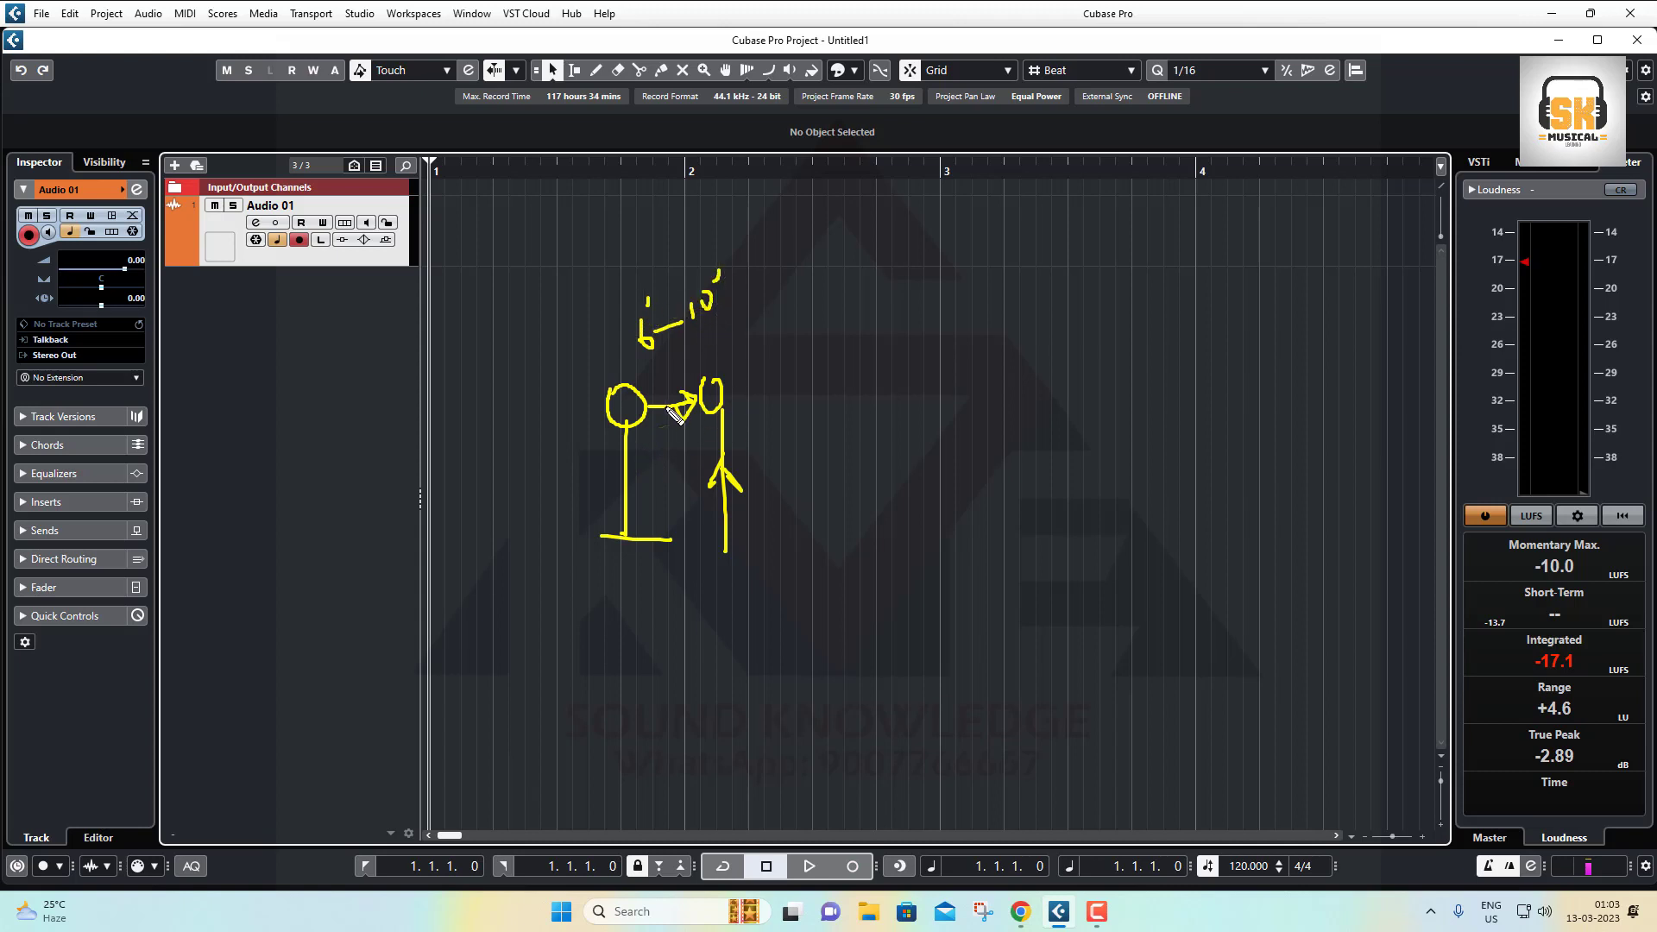
Add parallel lines between the microphone and the figure's head, and clear the whole sketch.
{"action": "left_click_drag", "start_coordinate": [645, 399], "coordinate": [751, 379]}
{"action": "left_click_drag", "start_coordinate": [649, 419], "coordinate": [750, 410]}
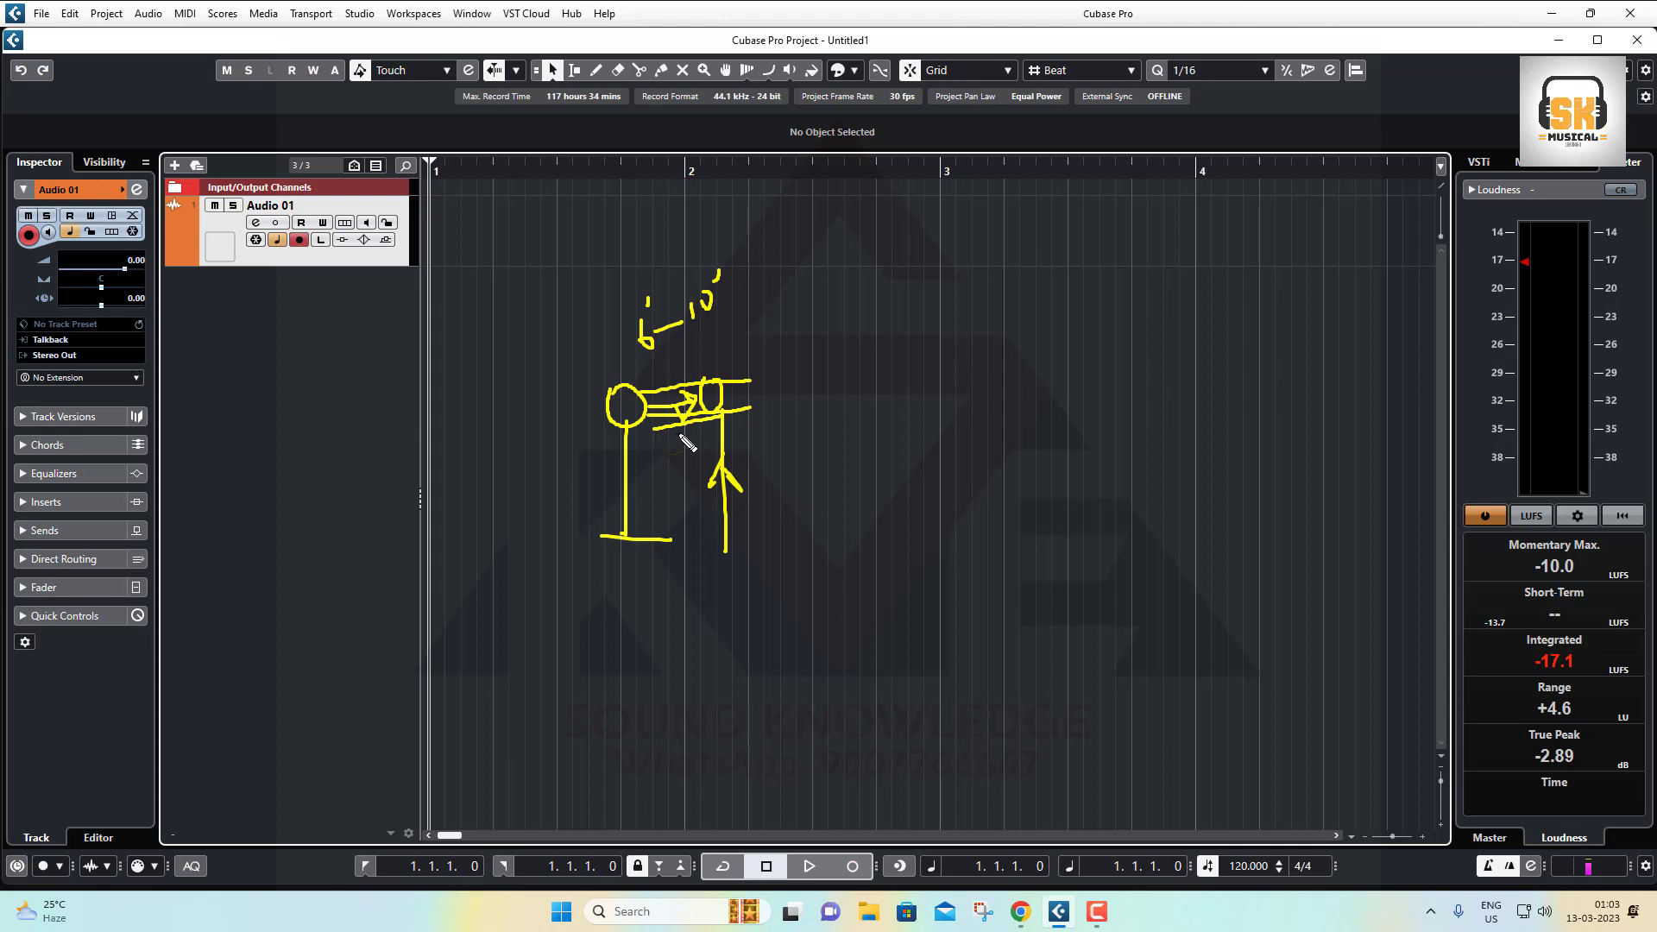
{"action": "left_click_drag", "start_coordinate": [690, 431], "coordinate": [641, 438]}
{"action": "key", "text": "e"}
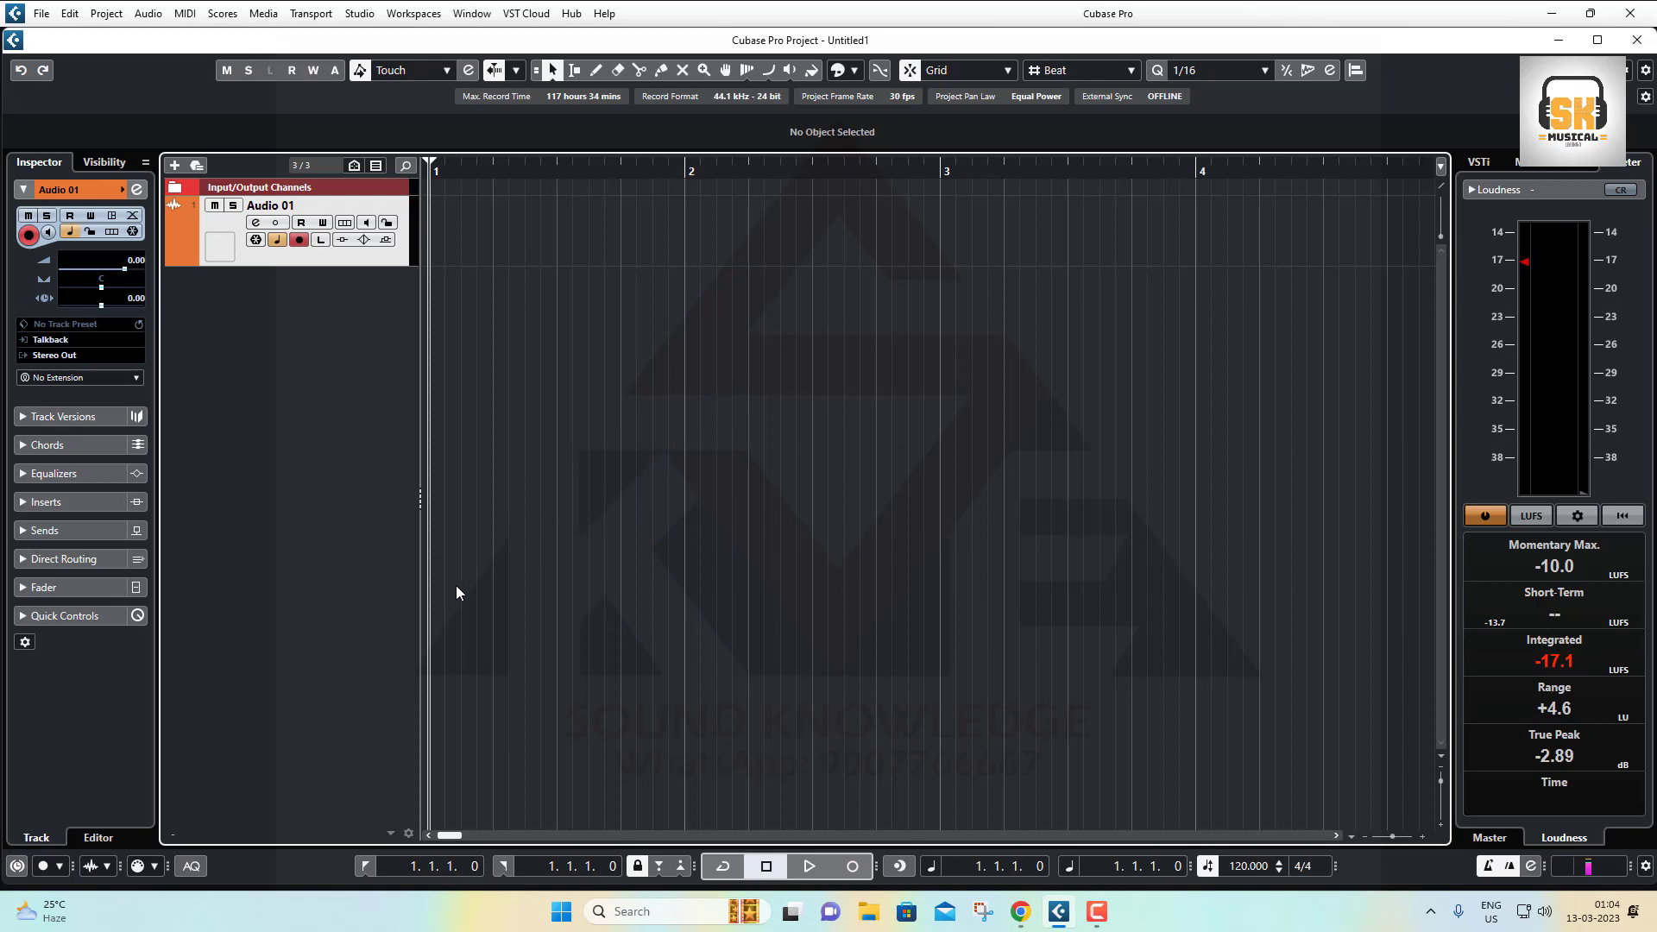
Expand the Fader section of the Audio 01 track and mark levels on its meter with freehand strokes.
{"action": "left_click", "coordinate": [72, 583]}
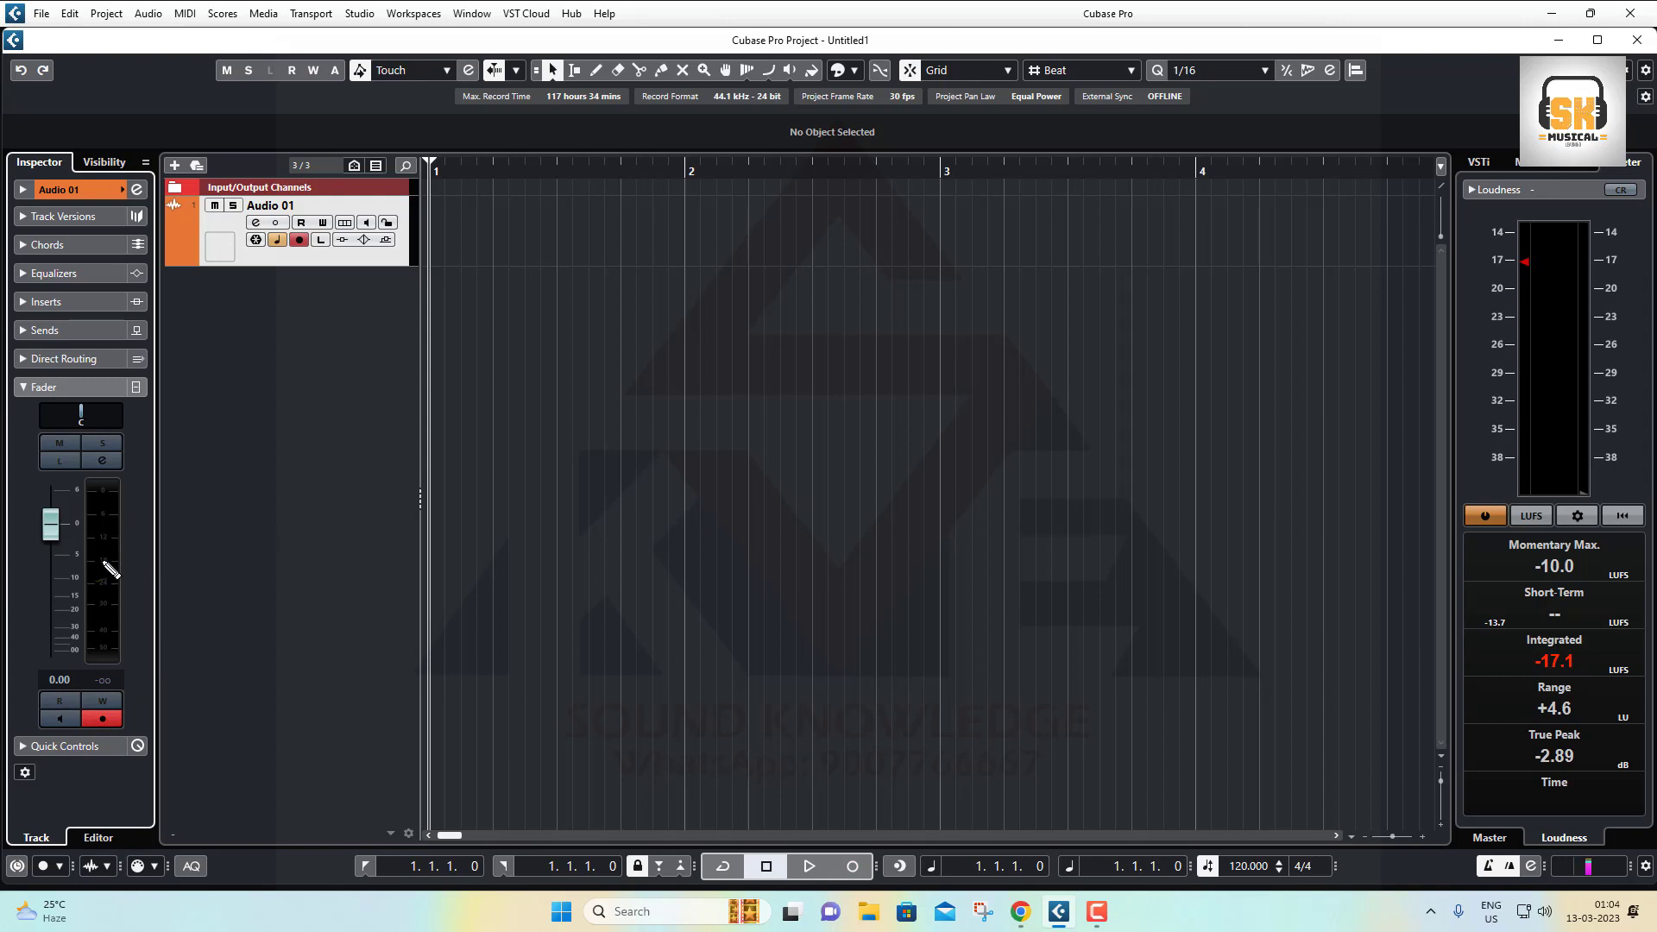
{"action": "left_click_drag", "start_coordinate": [83, 536], "coordinate": [152, 534]}
{"action": "left_click_drag", "start_coordinate": [97, 644], "coordinate": [99, 545]}
{"action": "mouse_move", "coordinate": [105, 641]}
{"action": "left_mouse_down"}
{"action": "mouse_move", "coordinate": [108, 518]}
{"action": "mouse_move", "coordinate": [103, 645]}
{"action": "left_mouse_up"}
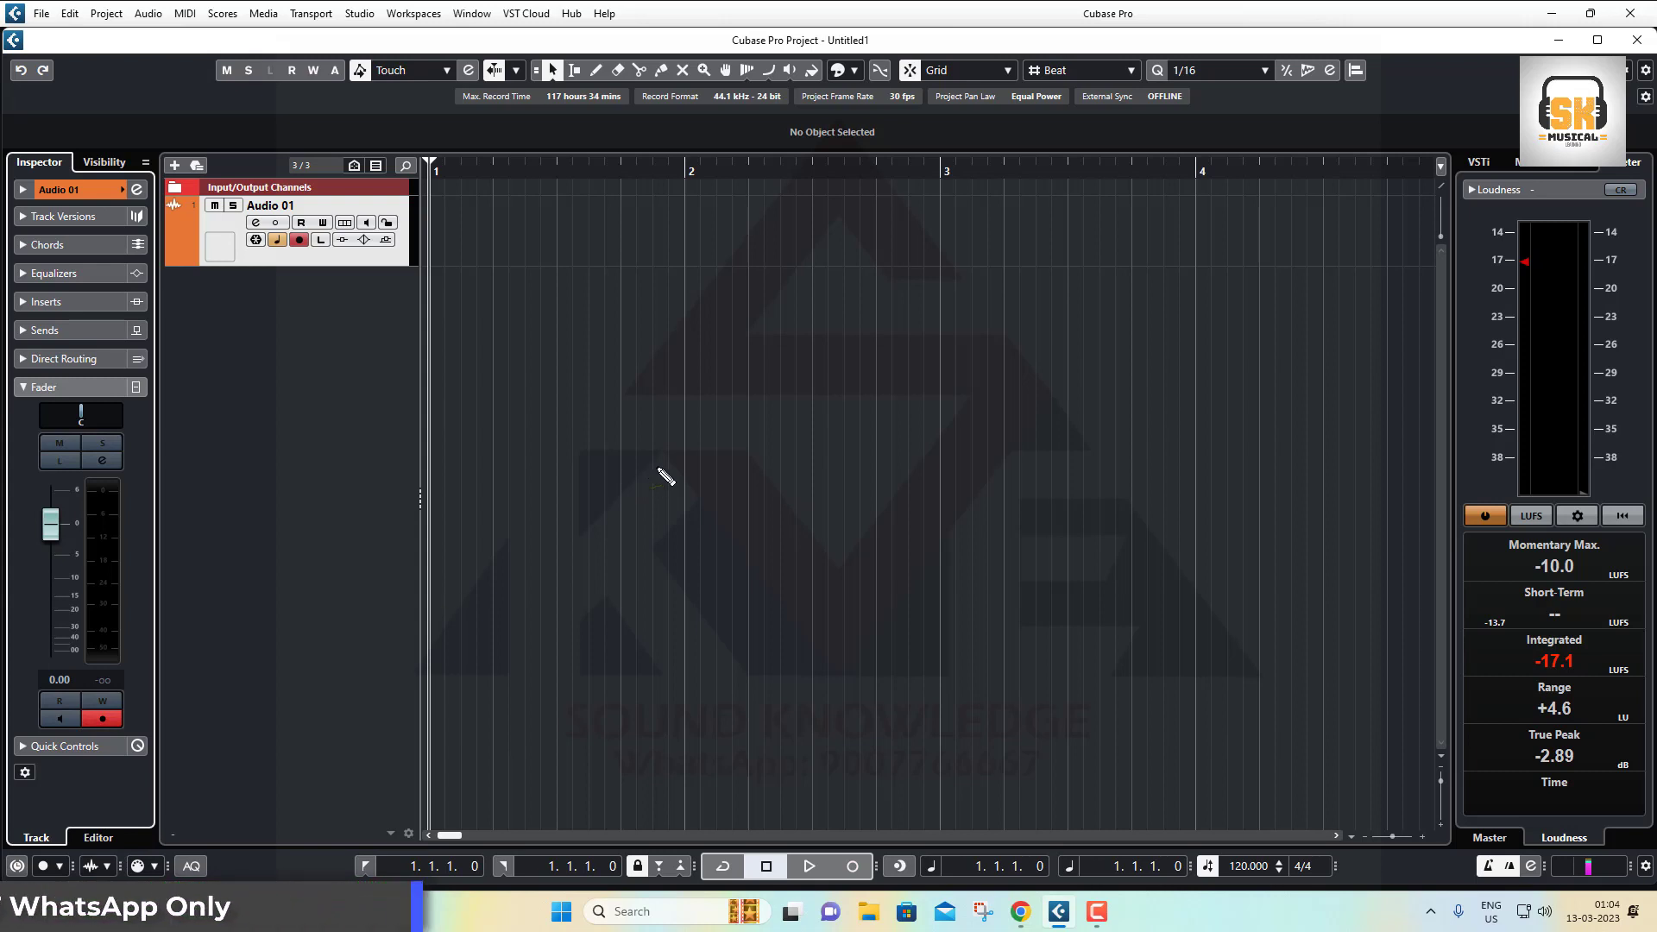
Write 6' inside a large circle with a small sketch beneath it, and undo all of these strokes.
{"action": "mouse_move", "coordinate": [682, 414]}
{"action": "left_mouse_down"}
{"action": "mouse_move", "coordinate": [675, 458]}
{"action": "mouse_move", "coordinate": [702, 410]}
{"action": "left_mouse_up"}
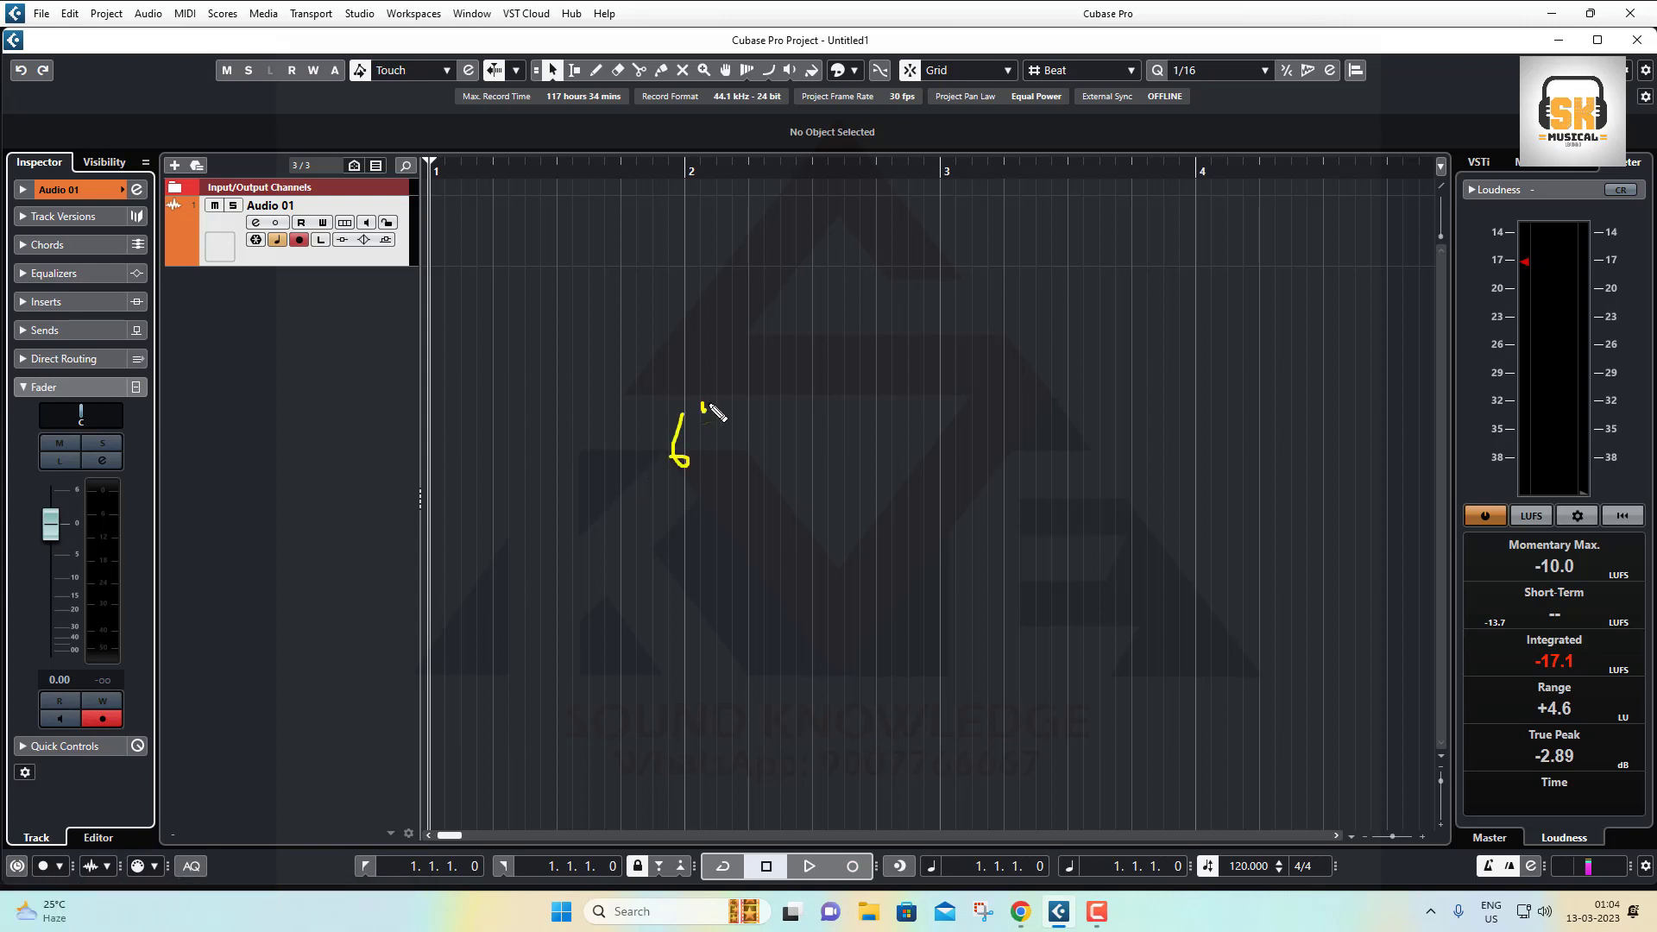
{"action": "mouse_move", "coordinate": [669, 499]}
{"action": "left_mouse_down"}
{"action": "mouse_move", "coordinate": [733, 370]}
{"action": "mouse_move", "coordinate": [653, 480]}
{"action": "mouse_move", "coordinate": [687, 576]}
{"action": "mouse_move", "coordinate": [676, 548]}
{"action": "mouse_move", "coordinate": [719, 545]}
{"action": "left_mouse_up"}
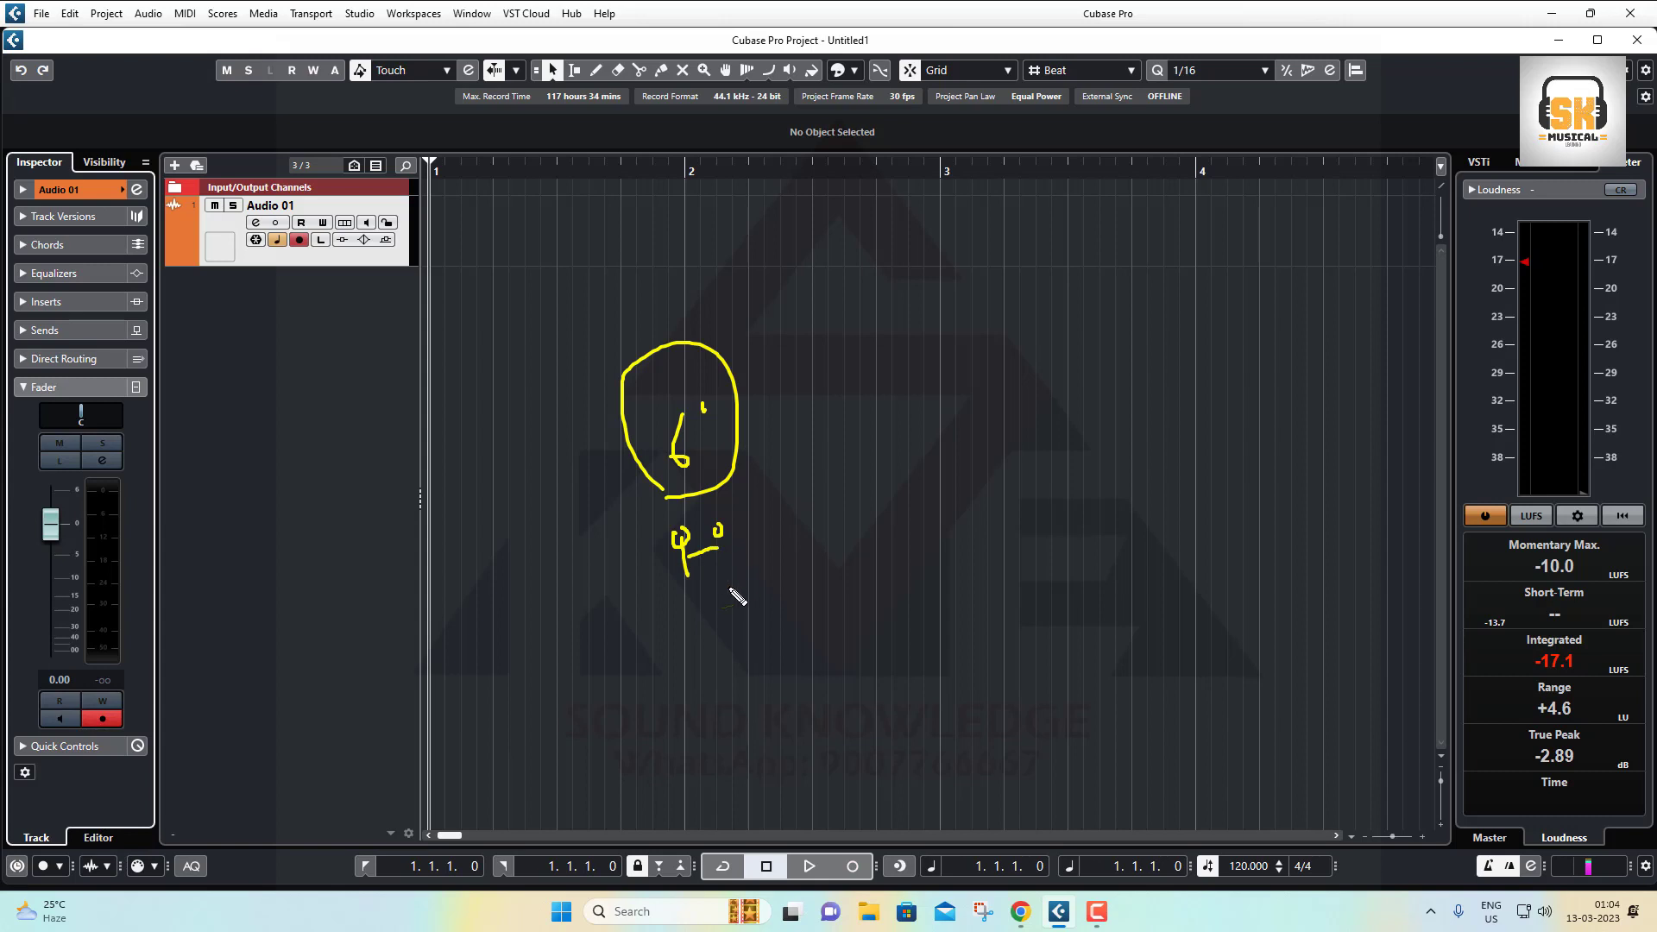
{"action": "key", "text": "ctrl+z"}
{"action": "key", "text": "ctrl+z"}
{"action": "key", "text": "ctrl+z"}
{"action": "key", "text": "ctrl+z"}
{"action": "key", "text": "ctrl+z"}
{"action": "key", "text": "ctrl+z"}
{"action": "key", "text": "ctrl+z"}
{"action": "key", "text": "ctrl+z"}
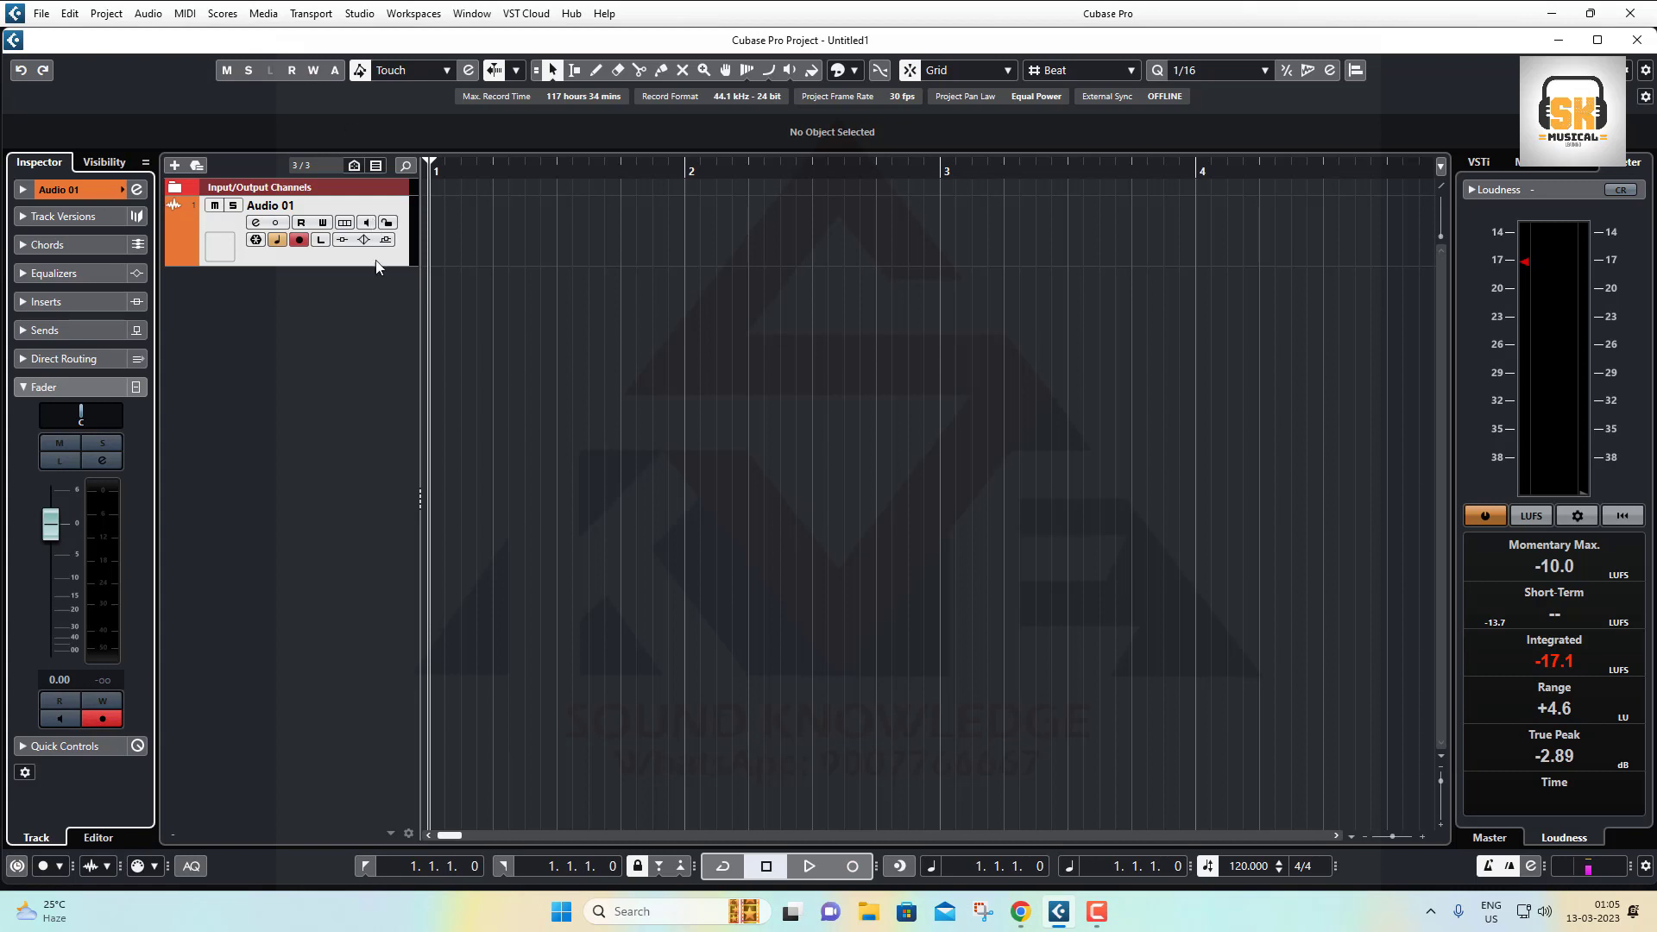
Increase the height of the Audio 01 track and open its channel settings, moving the window higher.
{"action": "left_click_drag", "start_coordinate": [374, 267], "coordinate": [375, 294]}
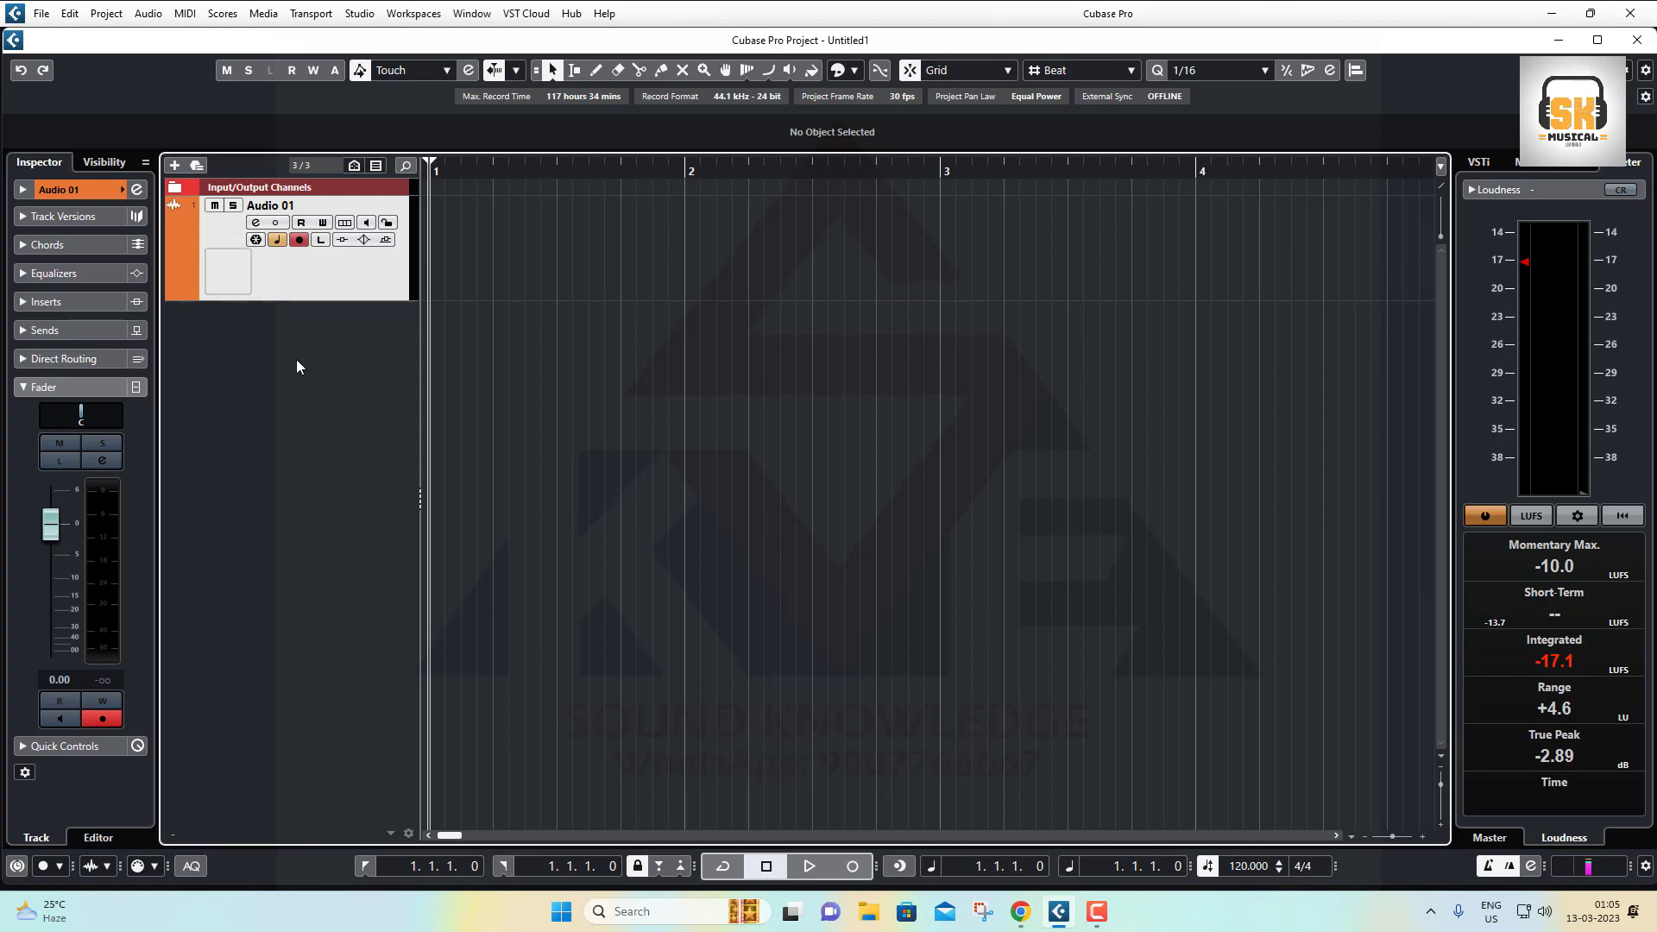
{"action": "left_click", "coordinate": [255, 222]}
{"action": "left_click_drag", "start_coordinate": [670, 294], "coordinate": [674, 211]}
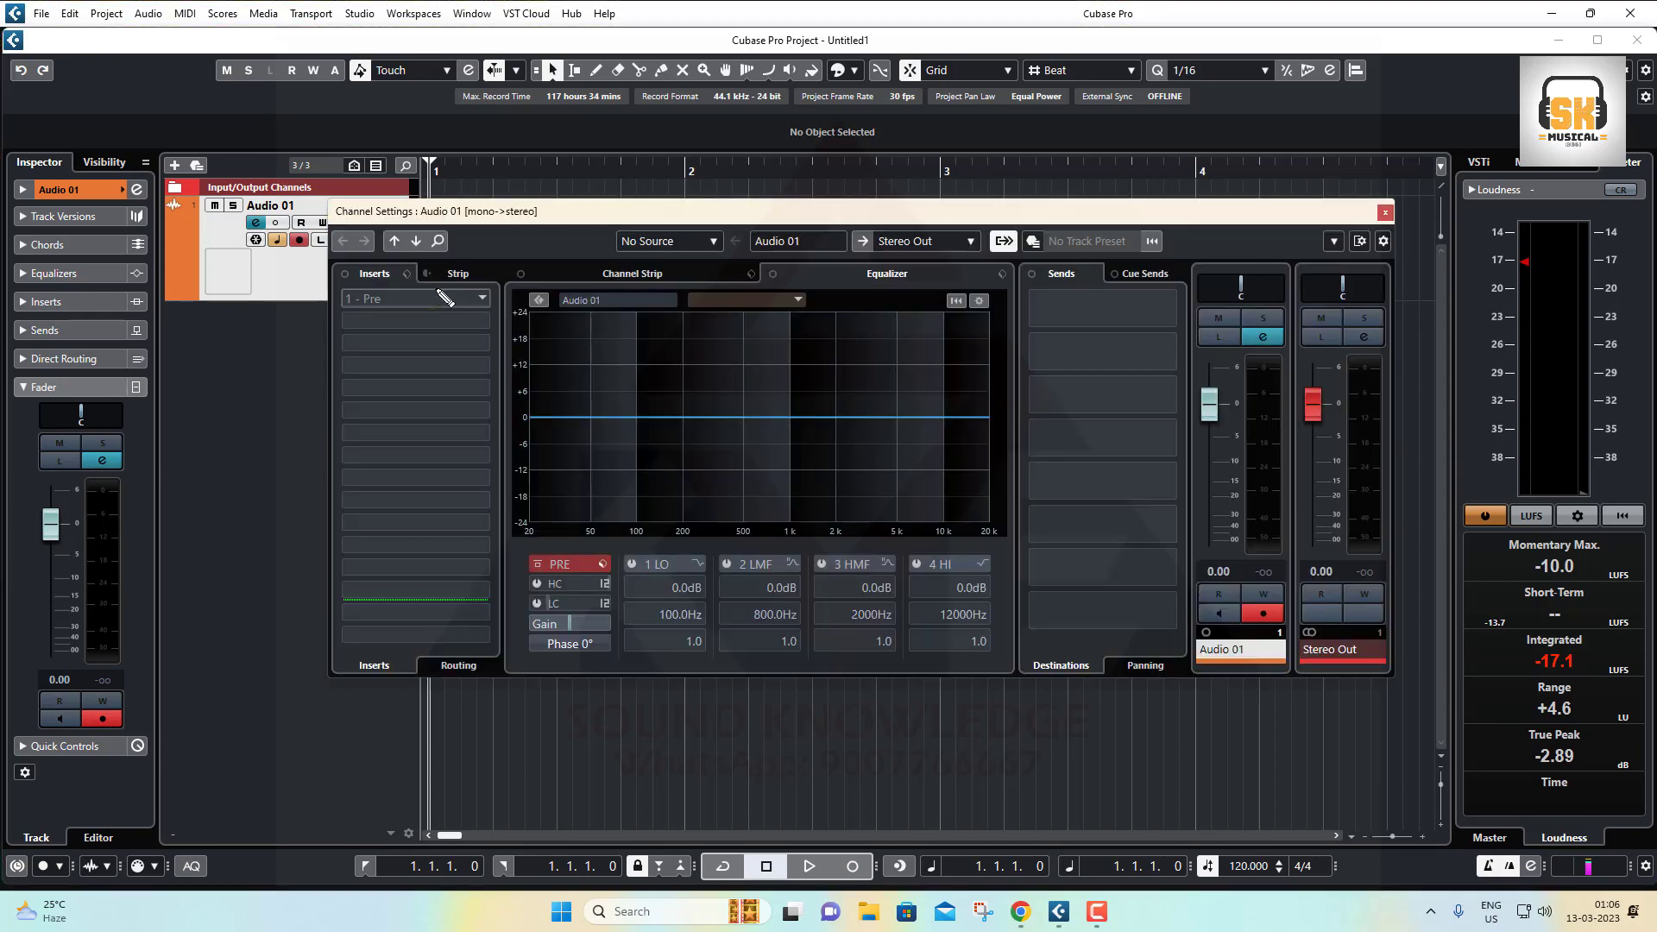
Encircle the Inserts and Sends racks in the channel settings, clear the annotations and close the window.
{"action": "mouse_move", "coordinate": [349, 261]}
{"action": "left_mouse_down"}
{"action": "mouse_move", "coordinate": [333, 561]}
{"action": "mouse_move", "coordinate": [376, 624]}
{"action": "mouse_move", "coordinate": [473, 634]}
{"action": "mouse_move", "coordinate": [501, 534]}
{"action": "mouse_move", "coordinate": [482, 367]}
{"action": "mouse_move", "coordinate": [423, 299]}
{"action": "mouse_move", "coordinate": [345, 282]}
{"action": "left_mouse_up"}
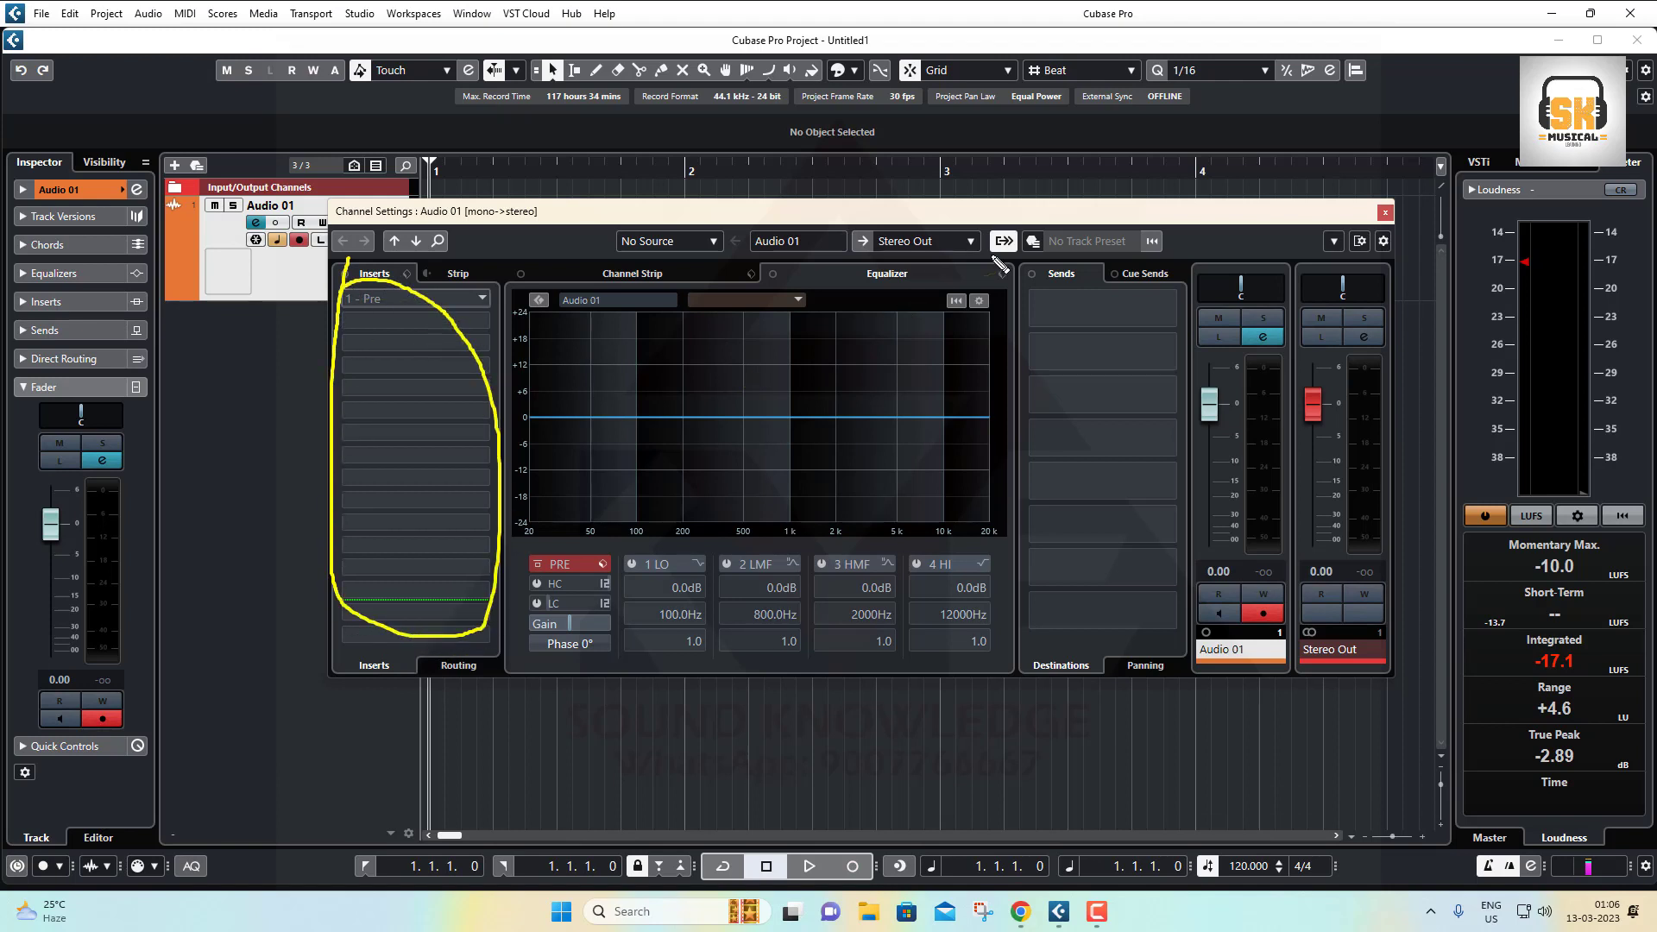
{"action": "mouse_move", "coordinate": [1060, 276]}
{"action": "left_mouse_down"}
{"action": "mouse_move", "coordinate": [1033, 485]}
{"action": "mouse_move", "coordinate": [1077, 589]}
{"action": "mouse_move", "coordinate": [1160, 531]}
{"action": "mouse_move", "coordinate": [1135, 342]}
{"action": "mouse_move", "coordinate": [1068, 287]}
{"action": "left_mouse_up"}
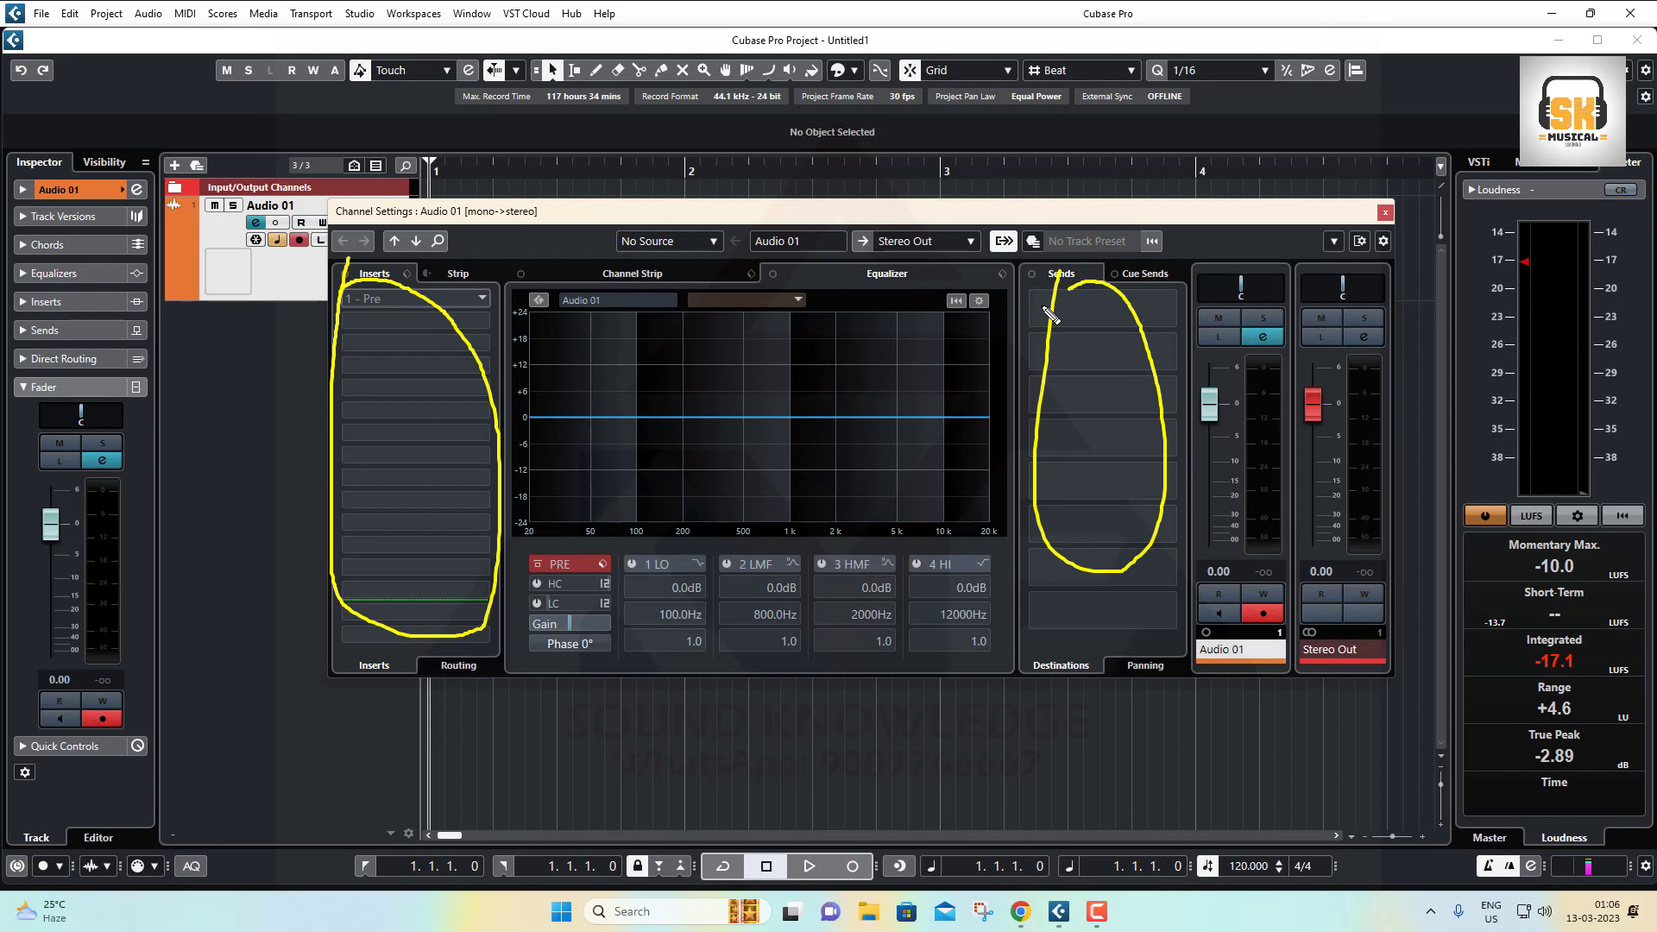
{"action": "key", "text": "Escape"}
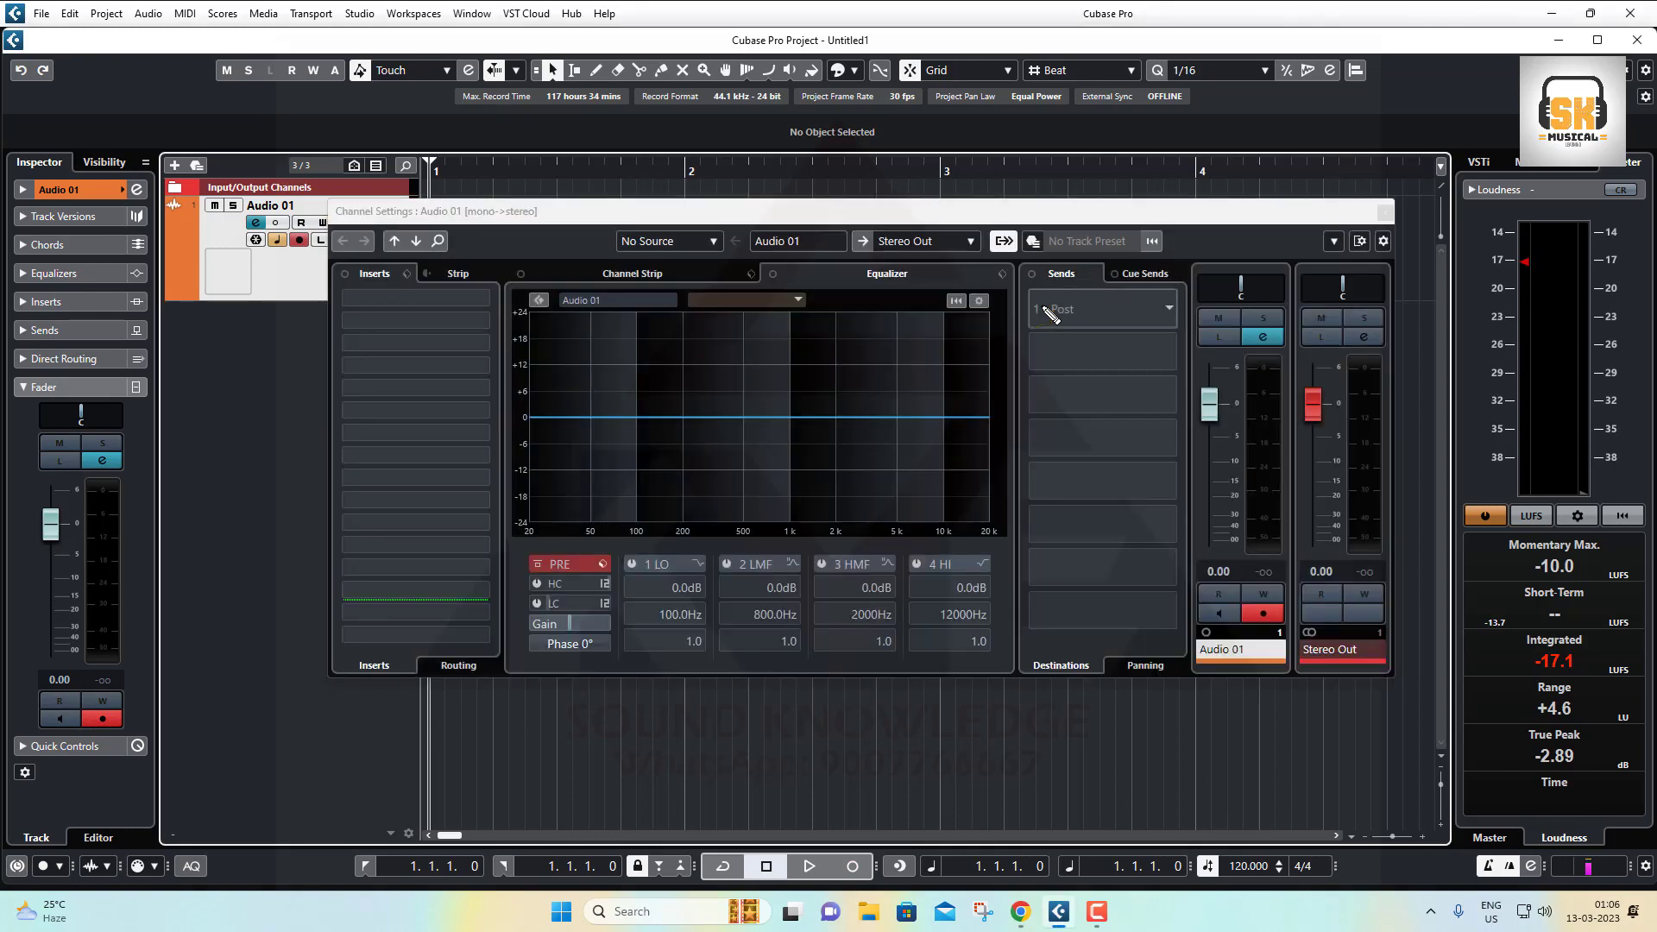
{"action": "left_click", "coordinate": [1384, 211]}
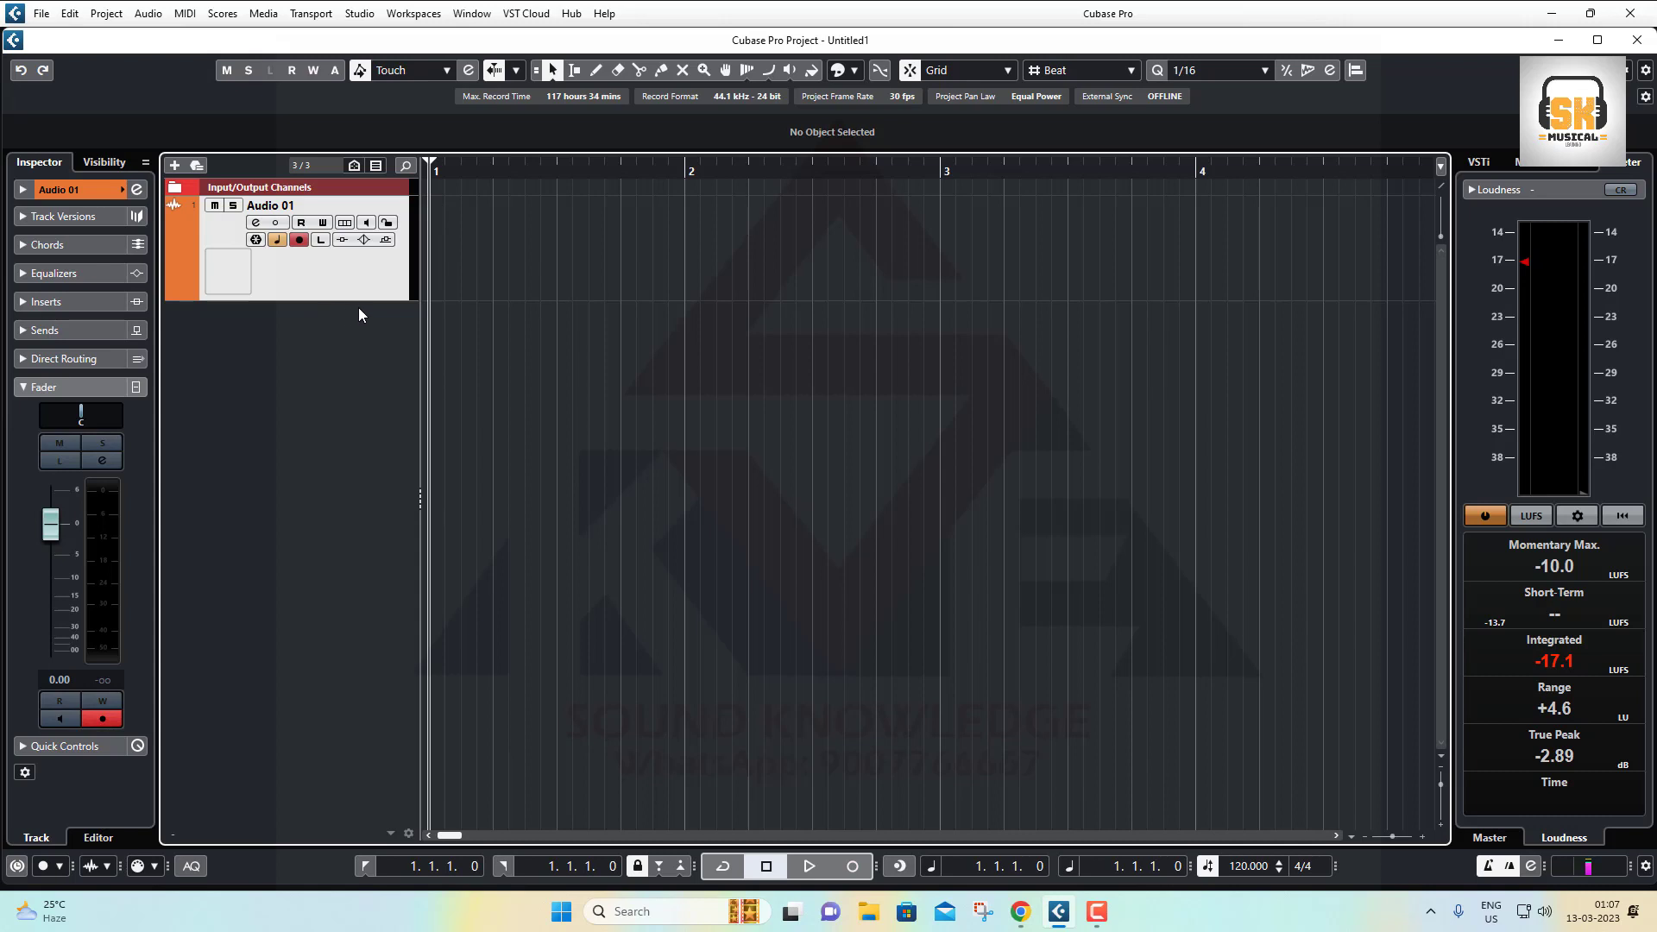
Reopen Audio 01's channel settings, enable the Noise Gate in the channel strip and lower its threshold.
{"action": "left_click", "coordinate": [256, 224]}
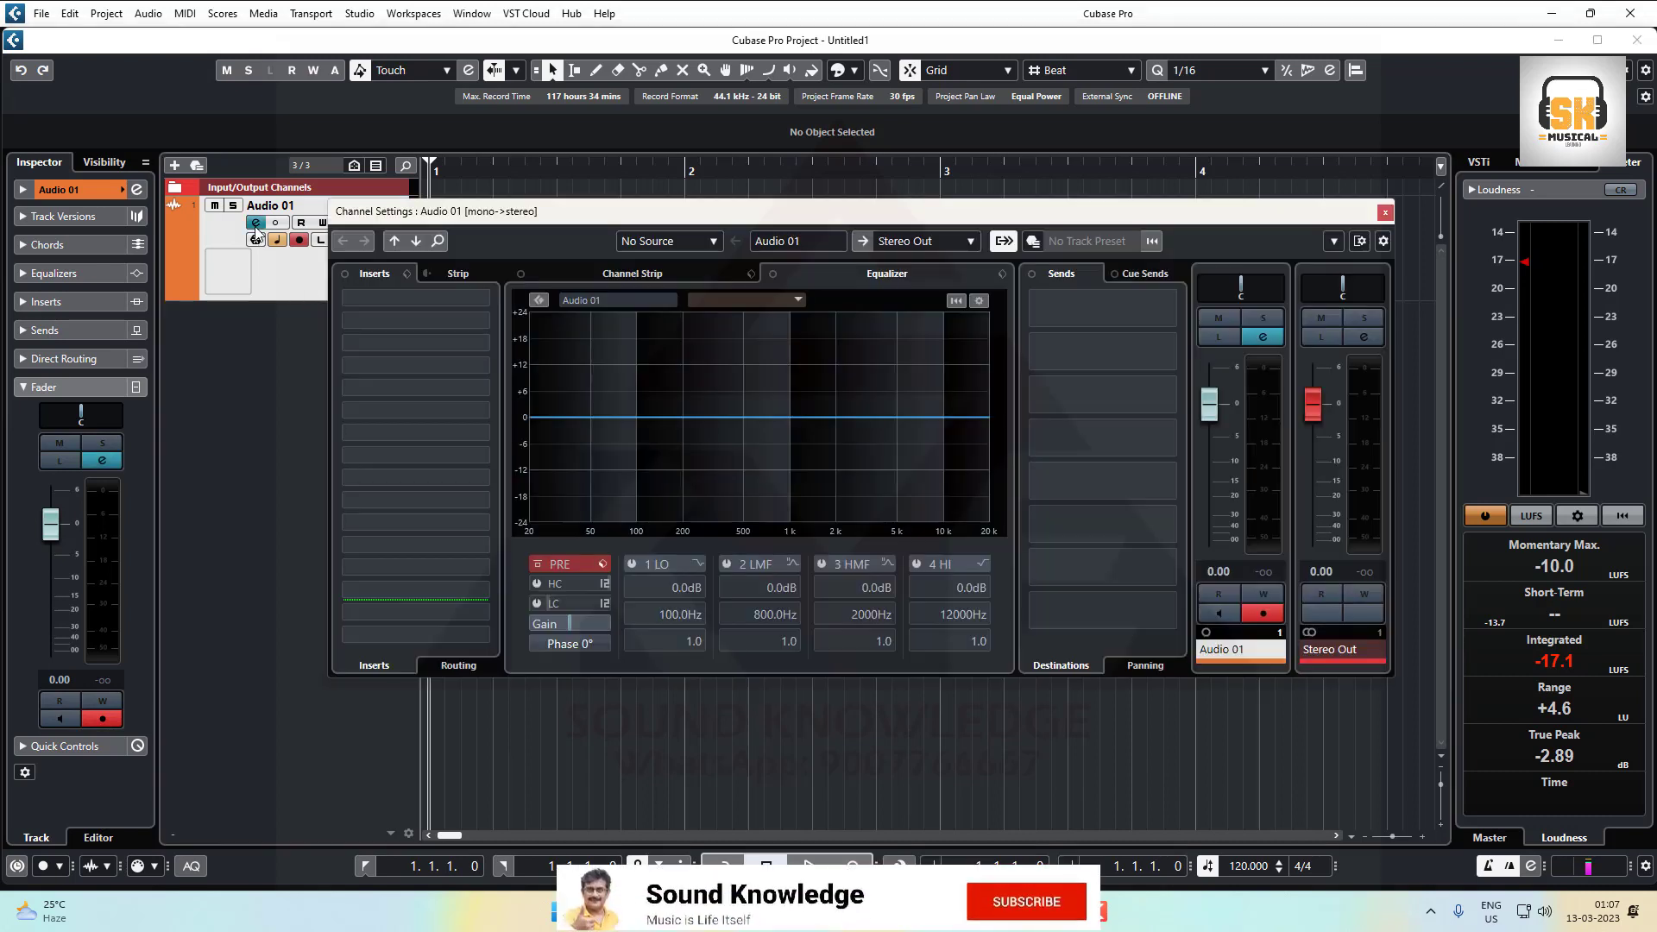
{"action": "left_click_drag", "start_coordinate": [694, 213], "coordinate": [705, 202]}
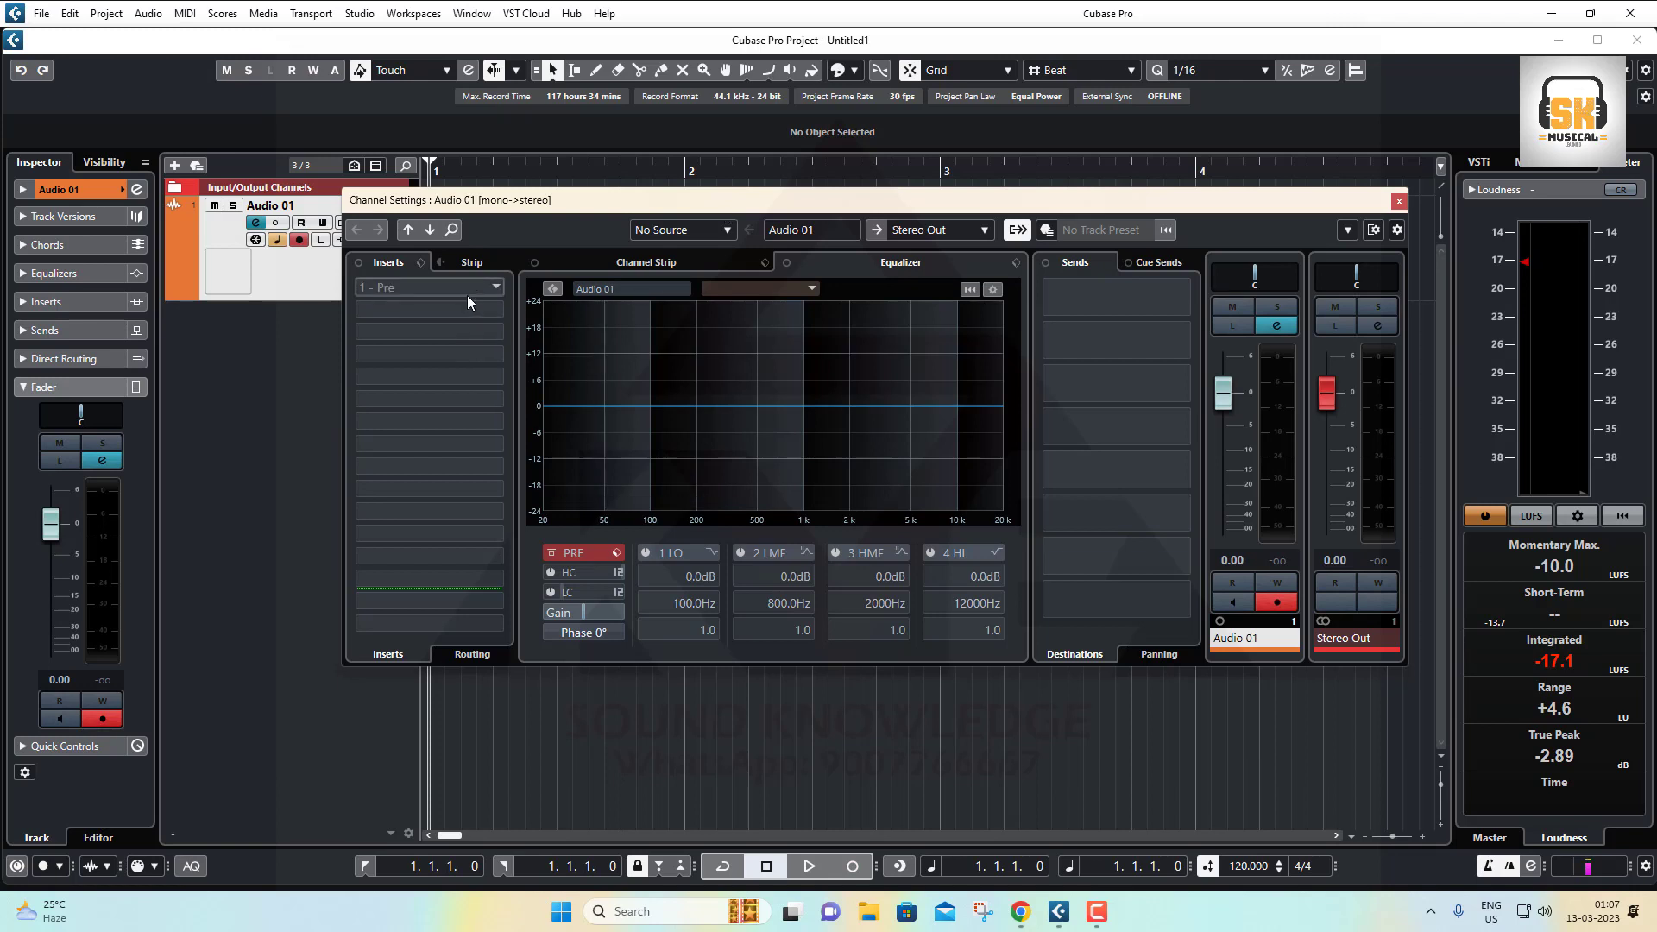
{"action": "left_click", "coordinate": [660, 263]}
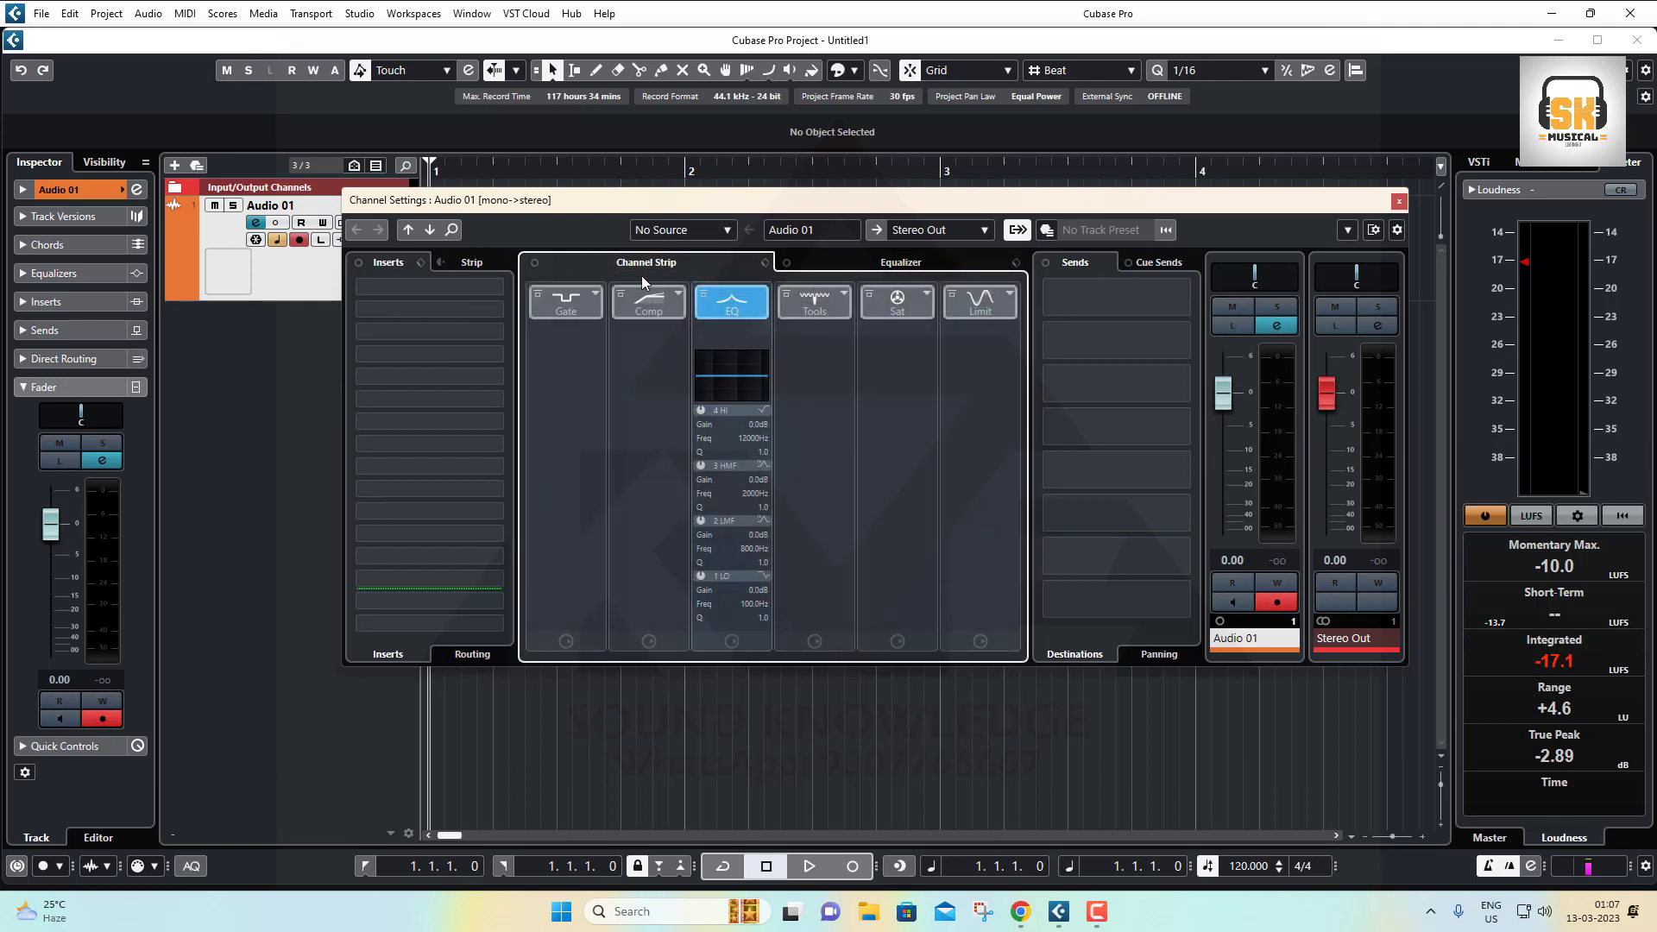
{"action": "left_click", "coordinate": [567, 308]}
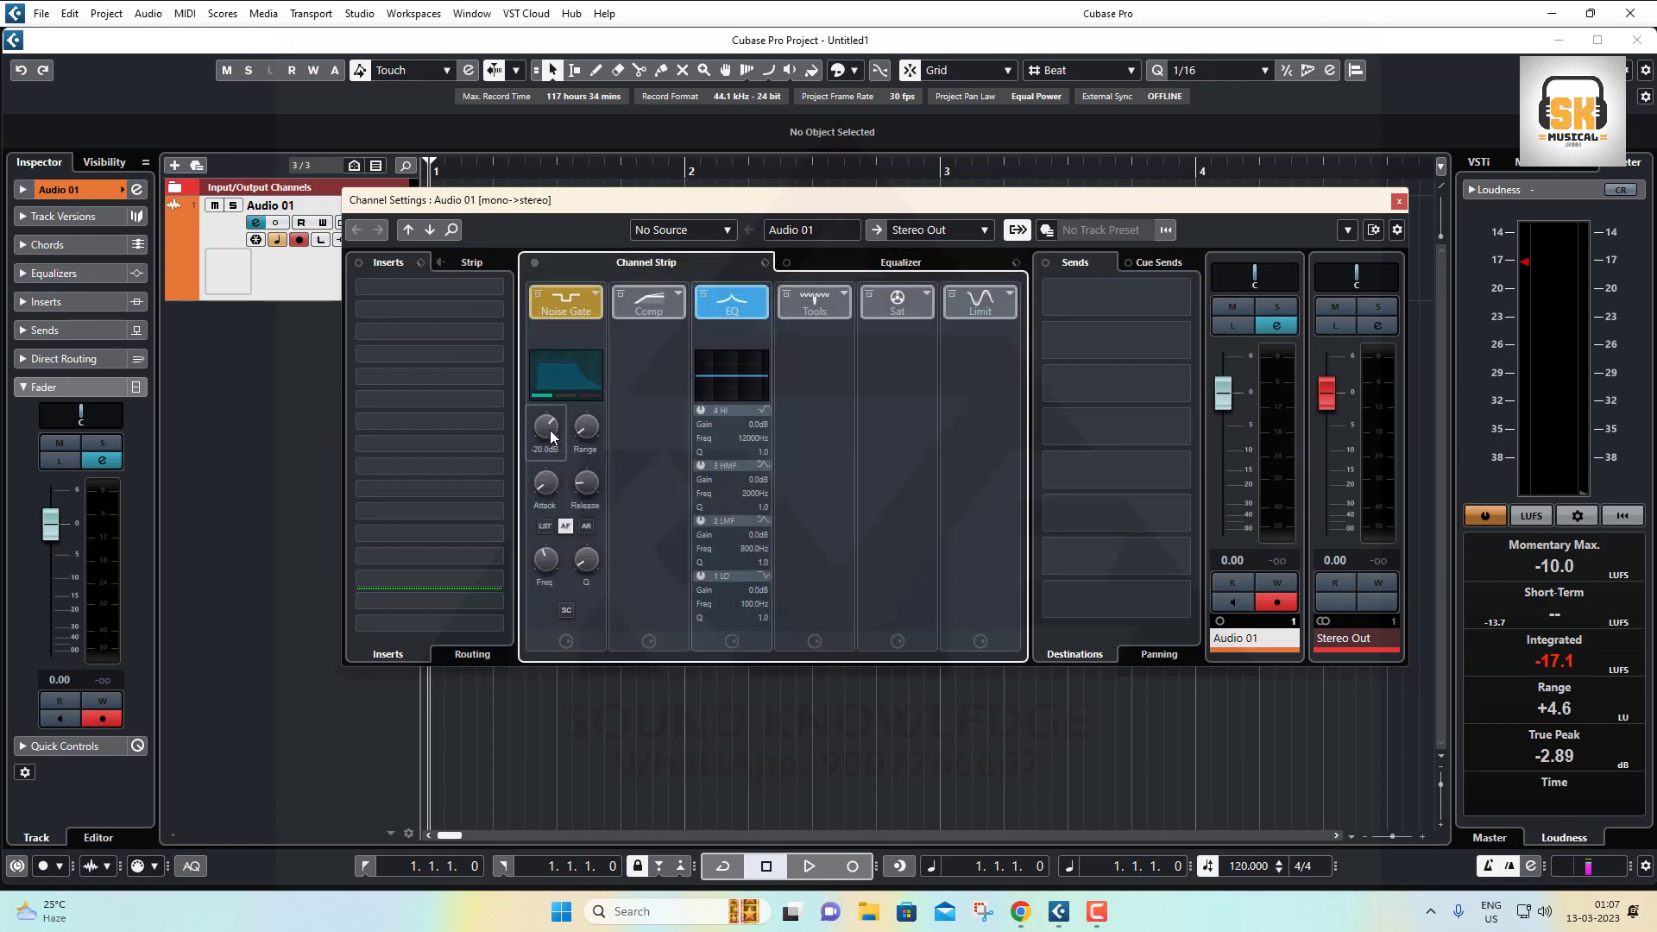
{"action": "mouse_move", "coordinate": [551, 429]}
{"action": "left_mouse_down"}
{"action": "mouse_move", "coordinate": [562, 513]}
{"action": "mouse_move", "coordinate": [536, 458]}
{"action": "left_mouse_up"}
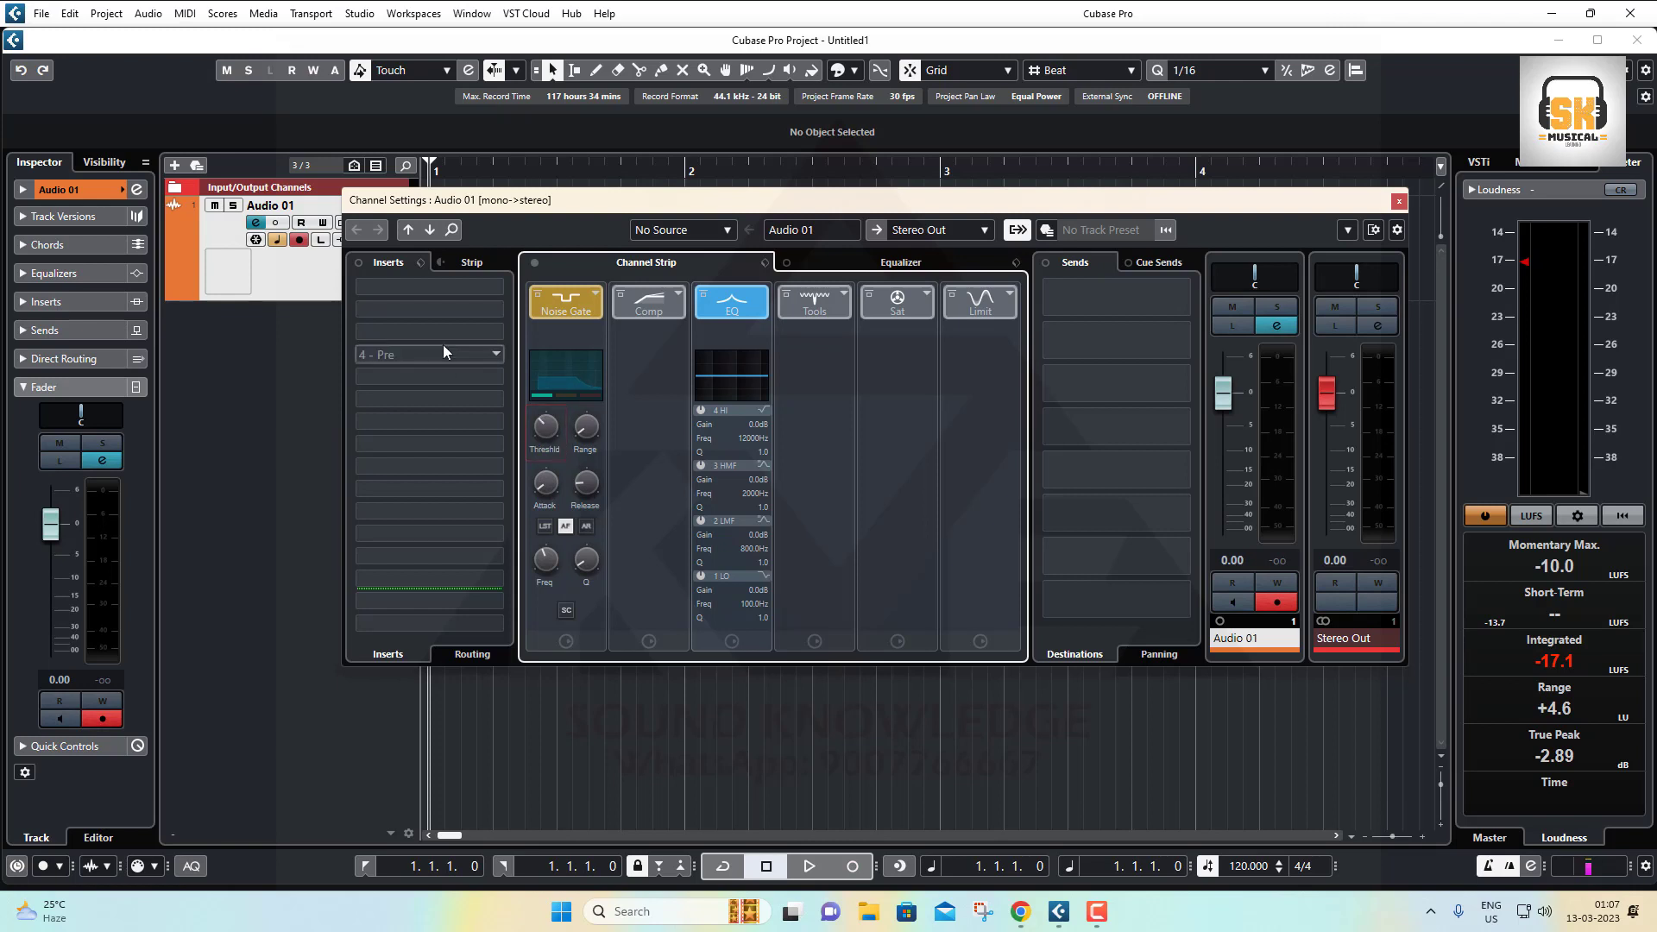
Compare the Strip rack with the Inserts rack in Audio 01's channel settings, ending on Inserts.
{"action": "left_click", "coordinate": [442, 261]}
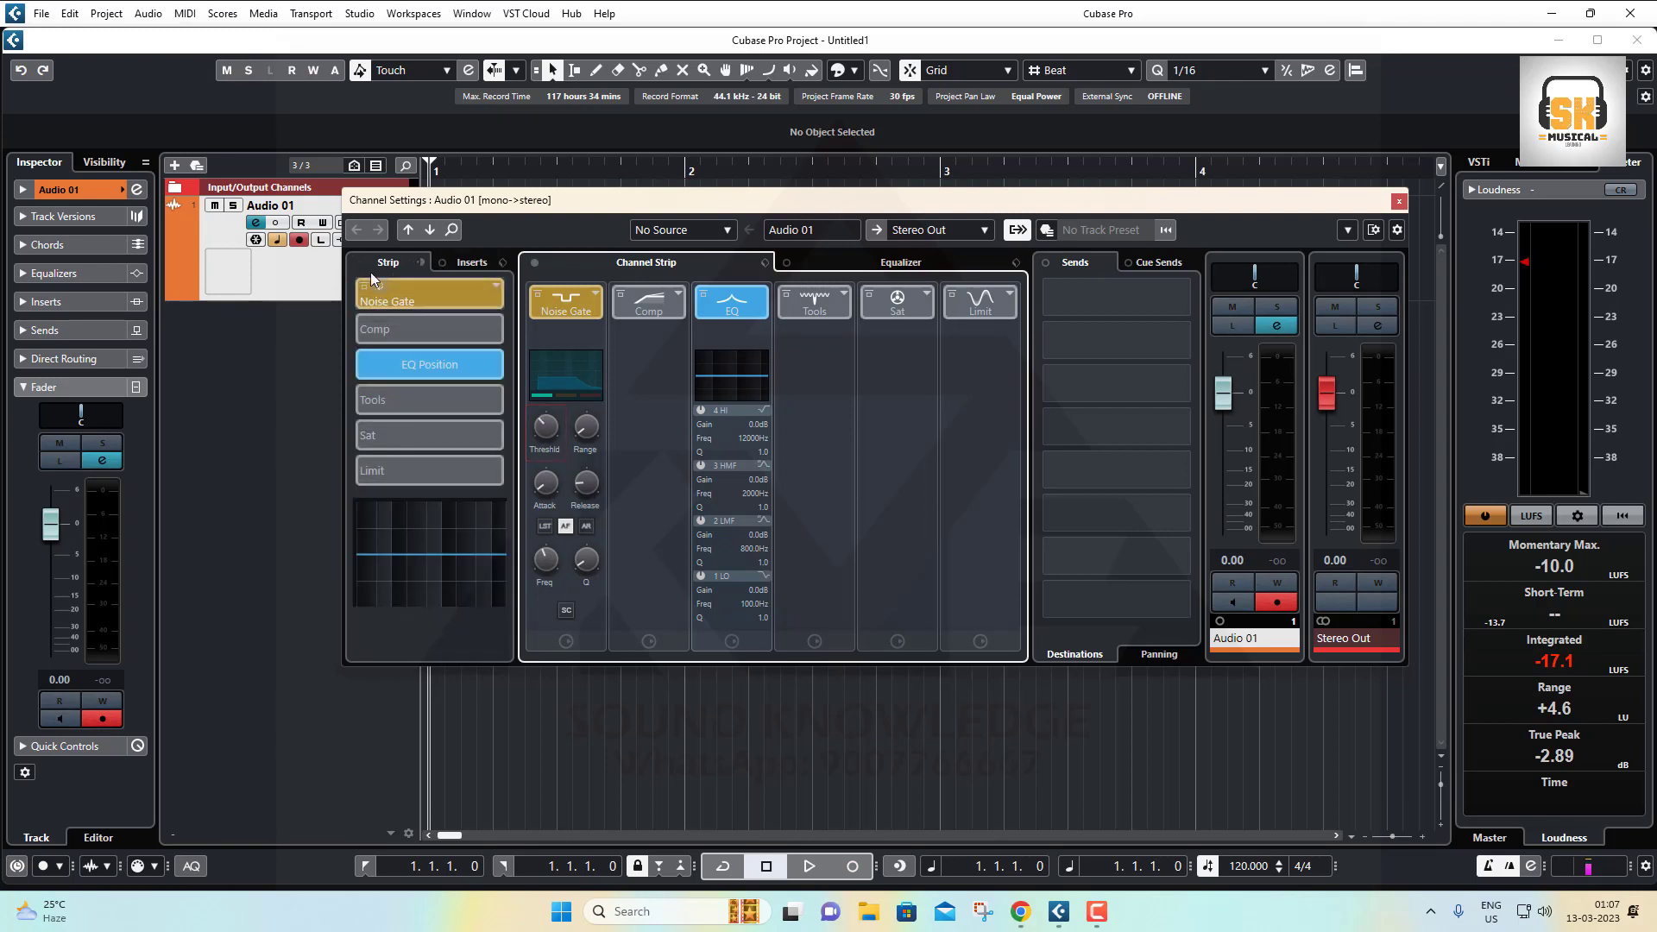
{"action": "left_click", "coordinate": [470, 263]}
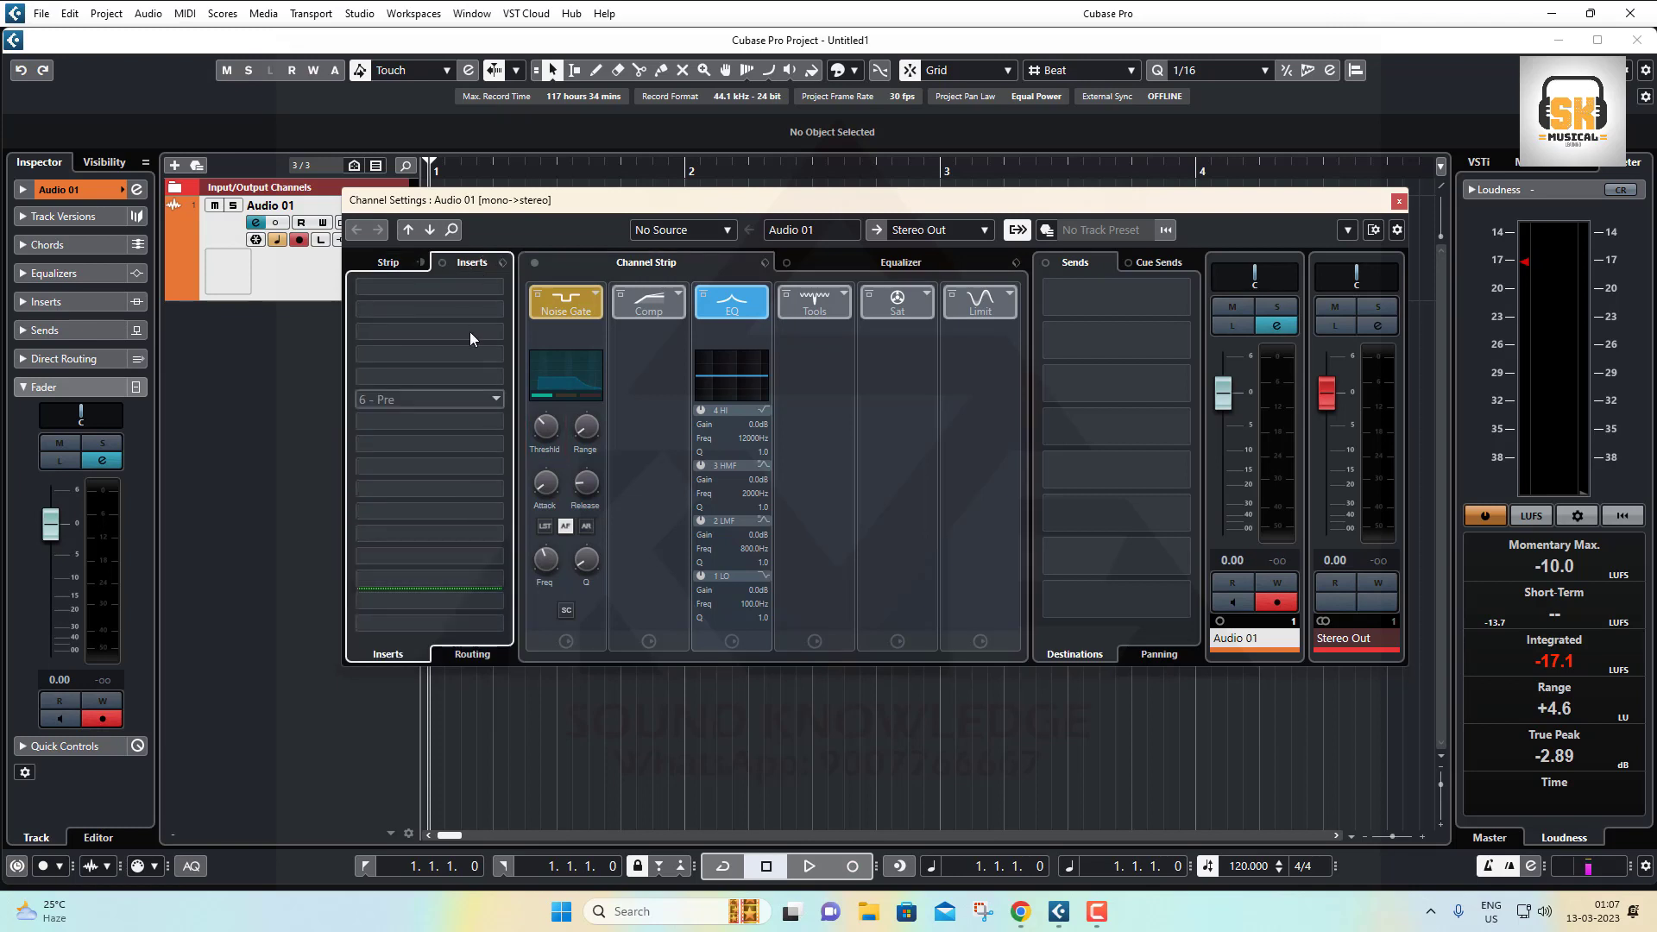
{"action": "left_click", "coordinate": [383, 261]}
{"action": "left_click", "coordinate": [473, 263]}
{"action": "left_click", "coordinate": [391, 261]}
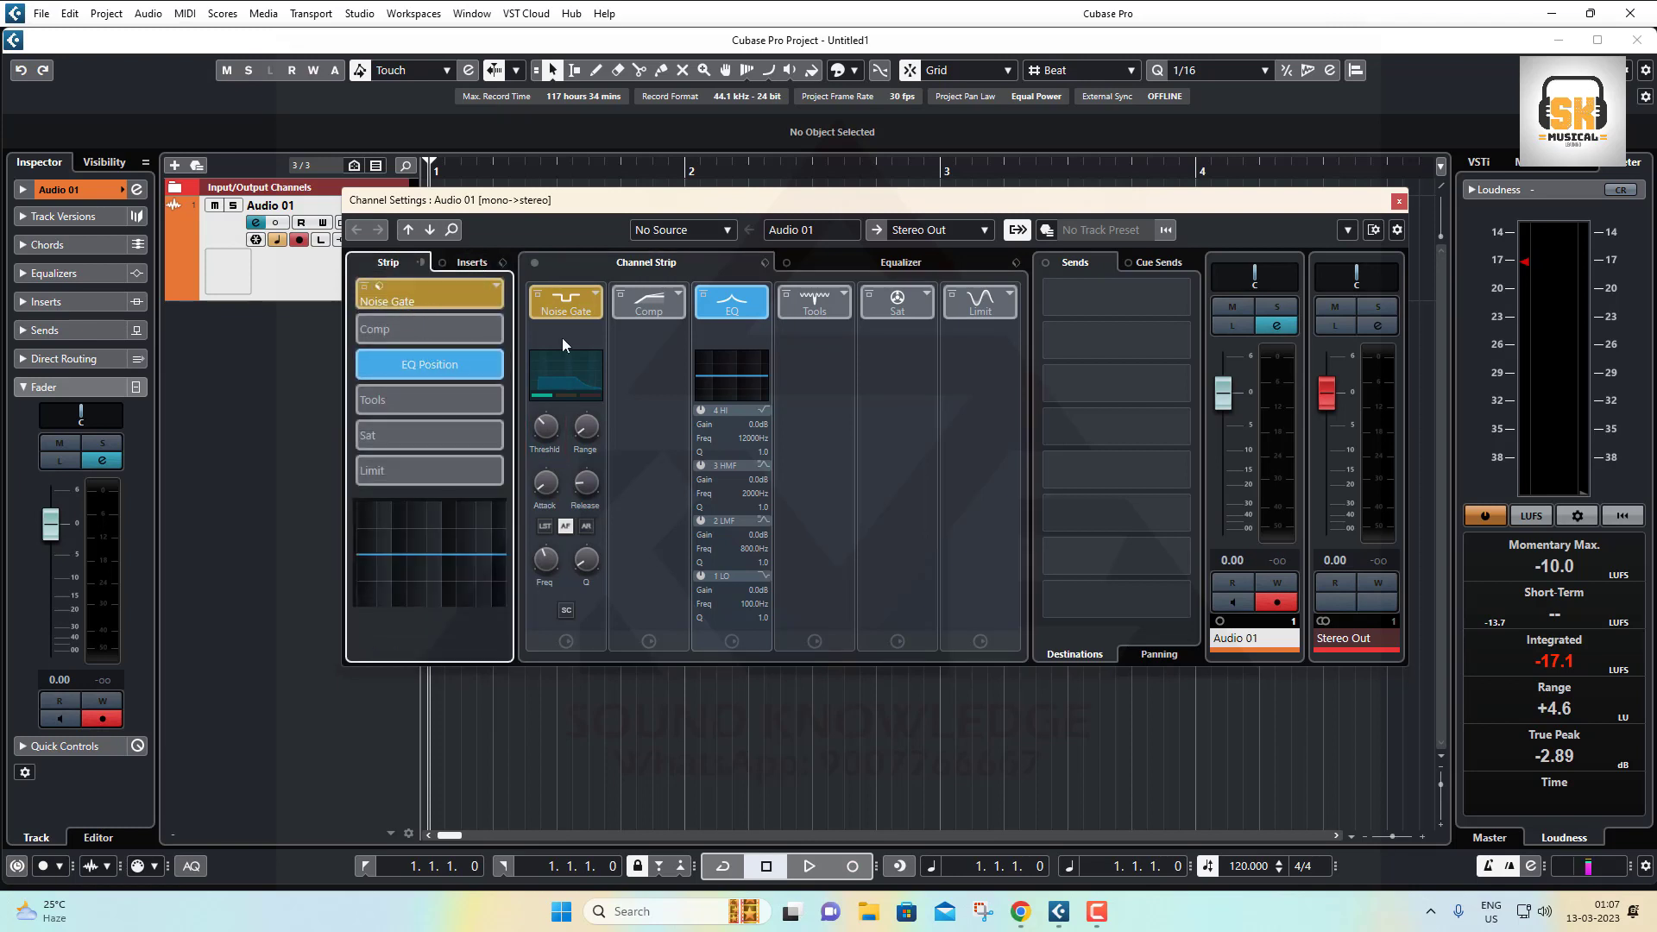
{"action": "left_click", "coordinate": [470, 262]}
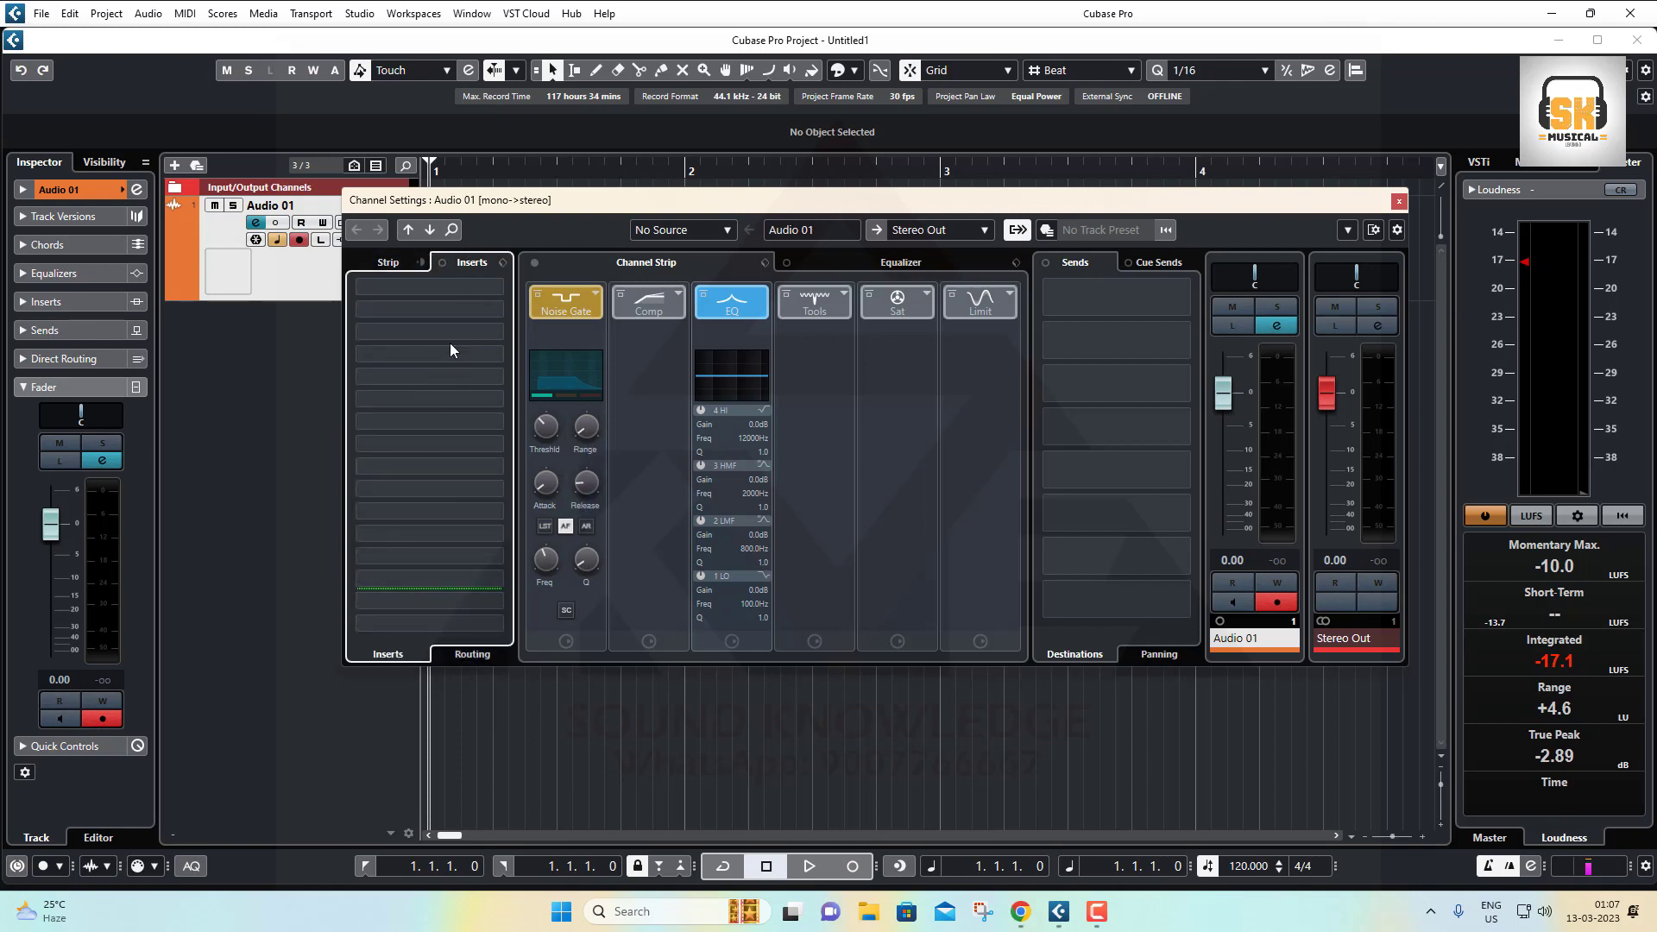
Search the effects list for "eq" and "fre", and load the Frequency EQ into Audio 01's first insert slot.
{"action": "left_click", "coordinate": [464, 286]}
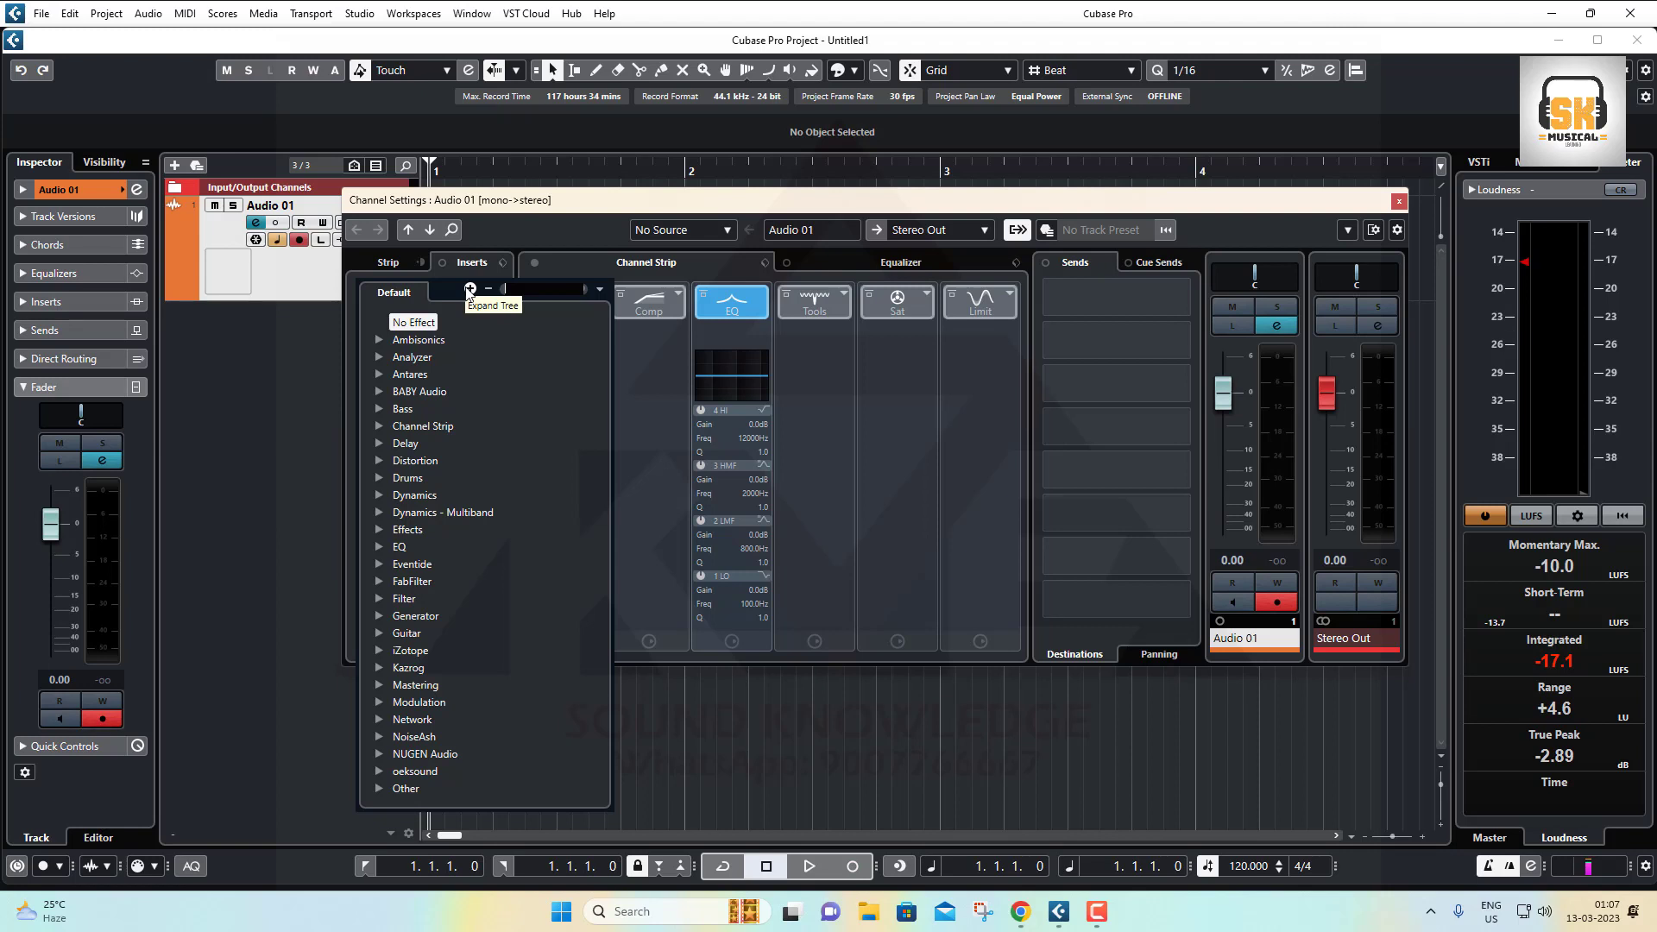
{"action": "type", "text": "eq"}
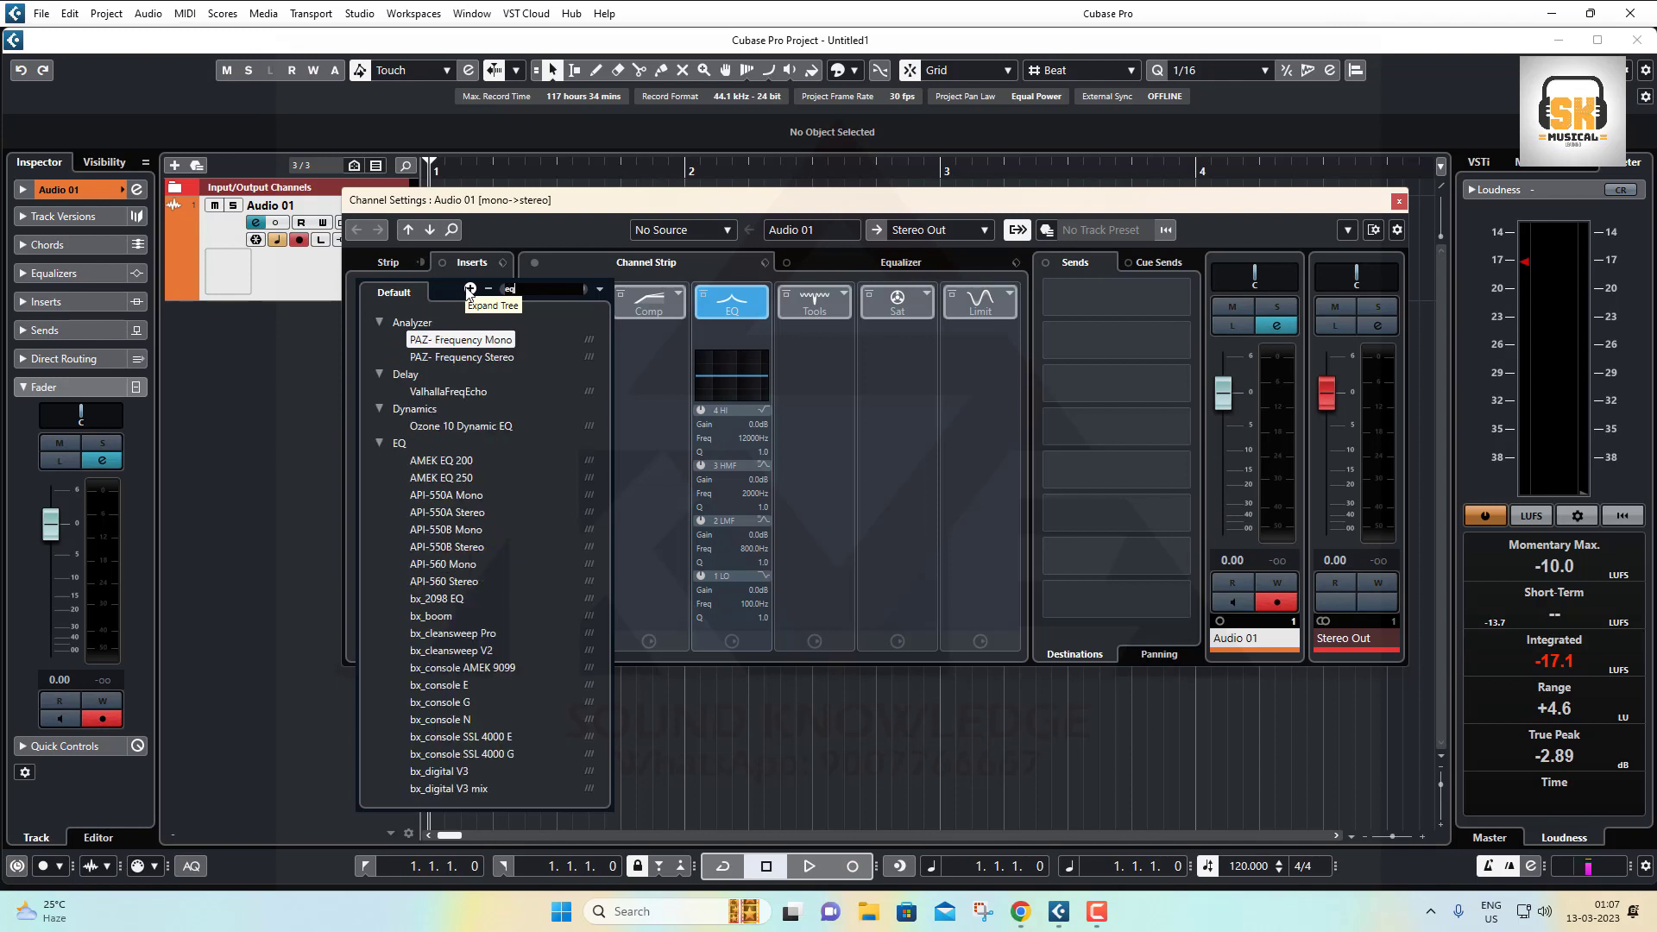
{"action": "scroll", "coordinate": [501, 535], "scroll_direction": "down", "scroll_amount": 2}
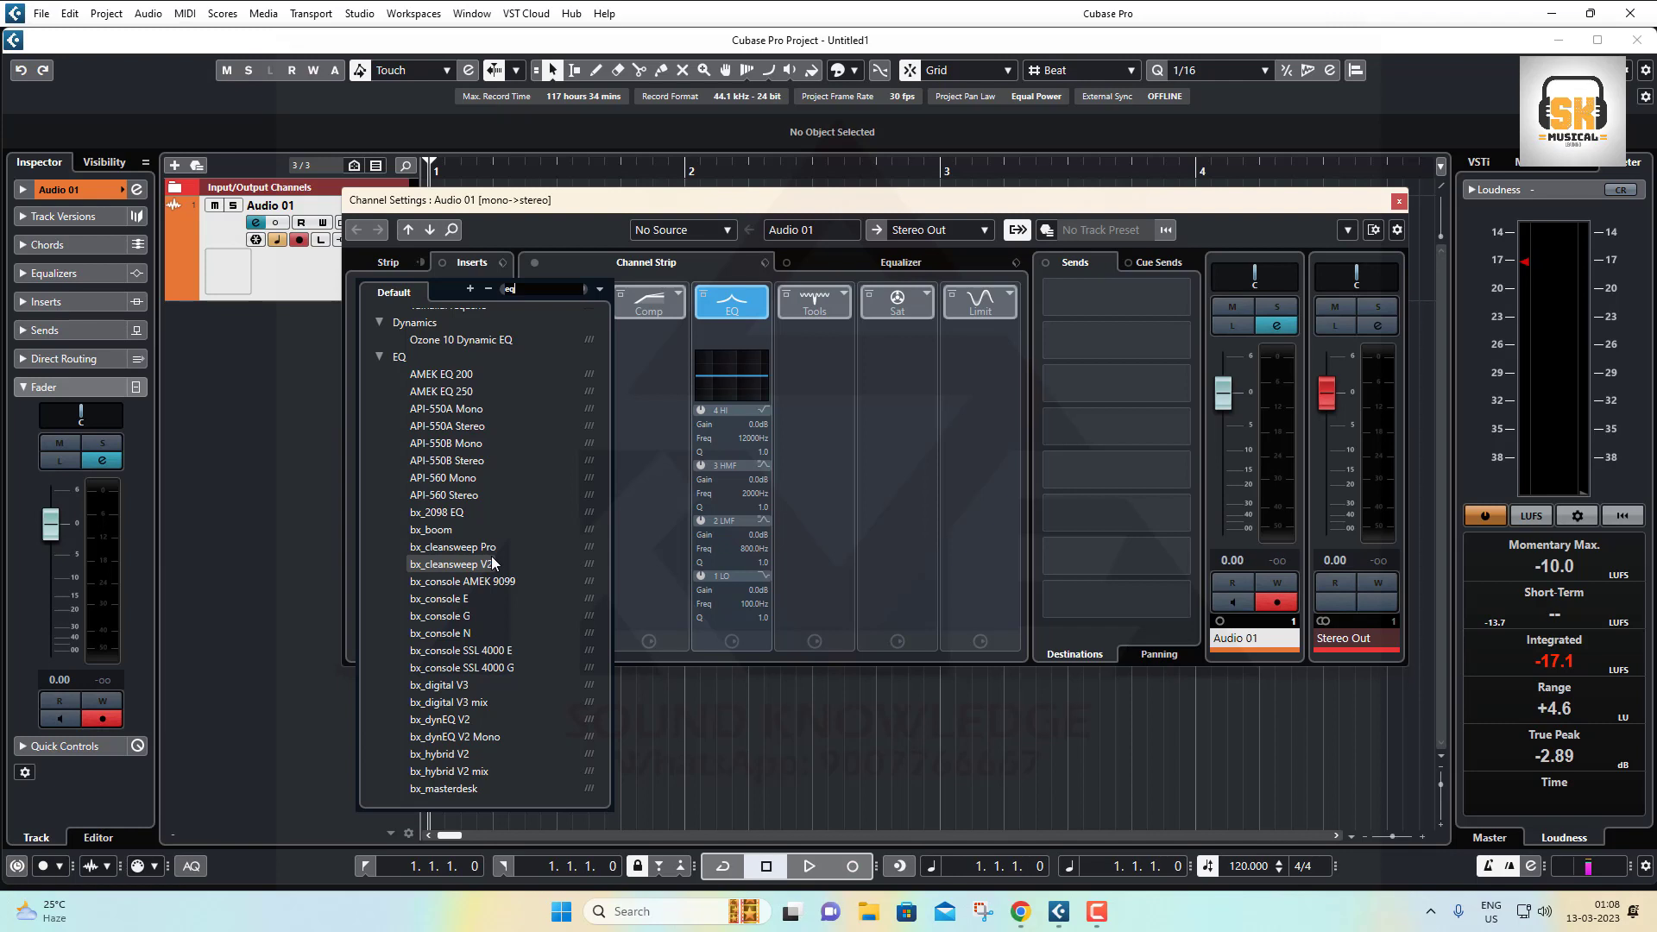
{"action": "key", "text": "BackSpace"}
{"action": "key", "text": "BackSpace"}
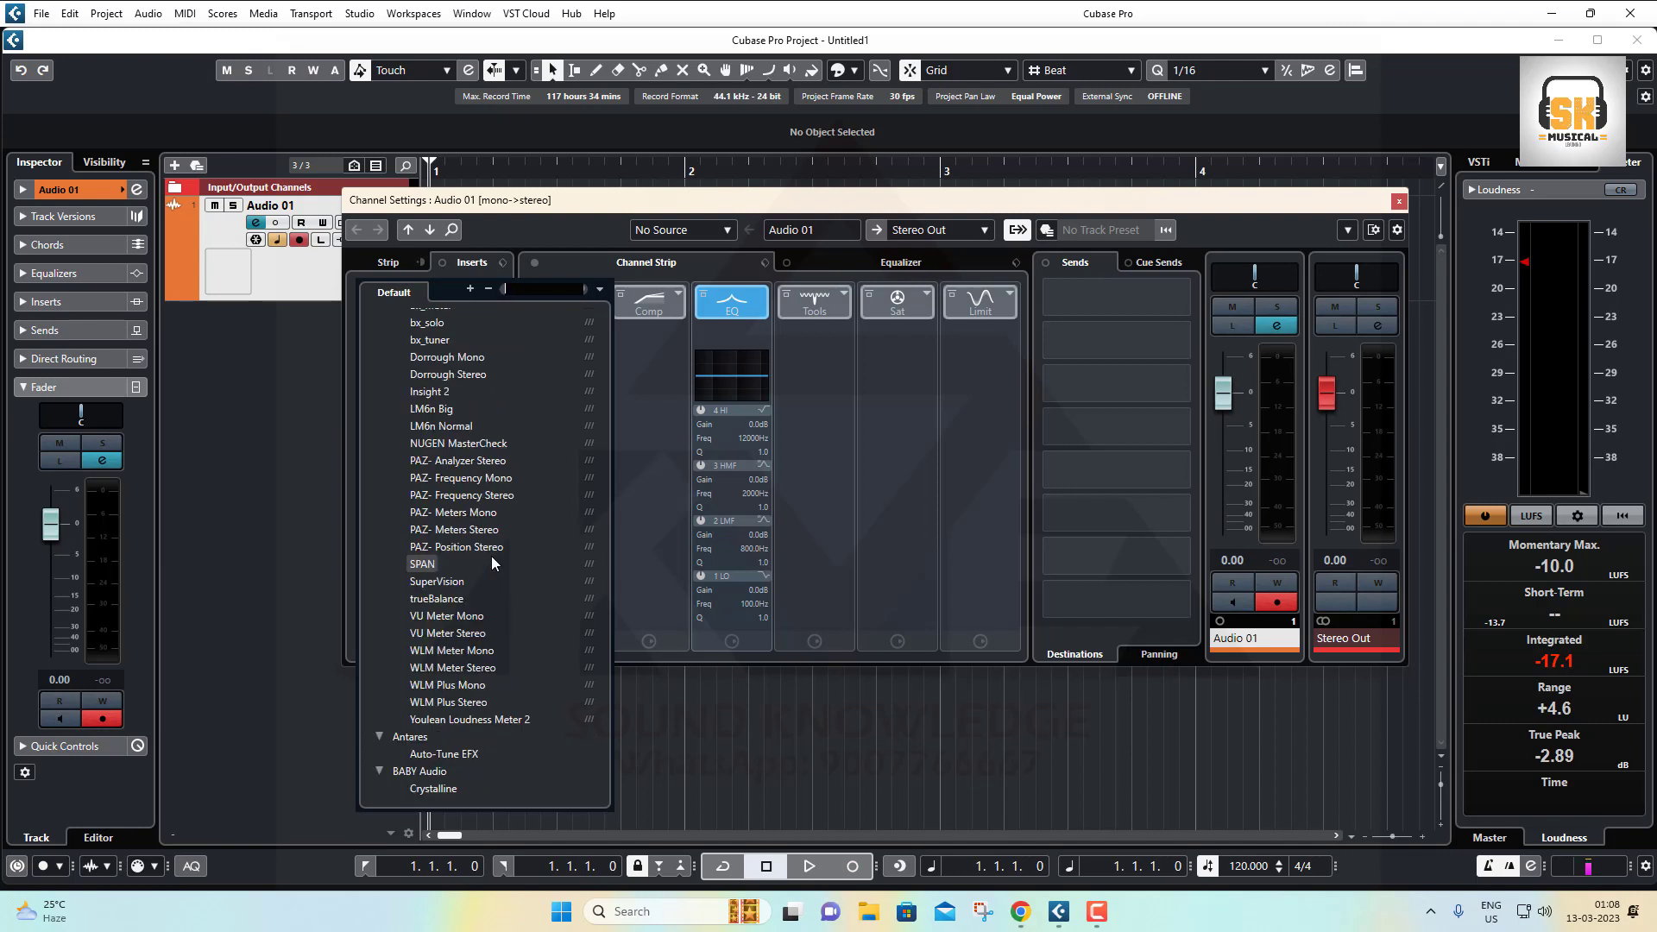
{"action": "type", "text": "fre"}
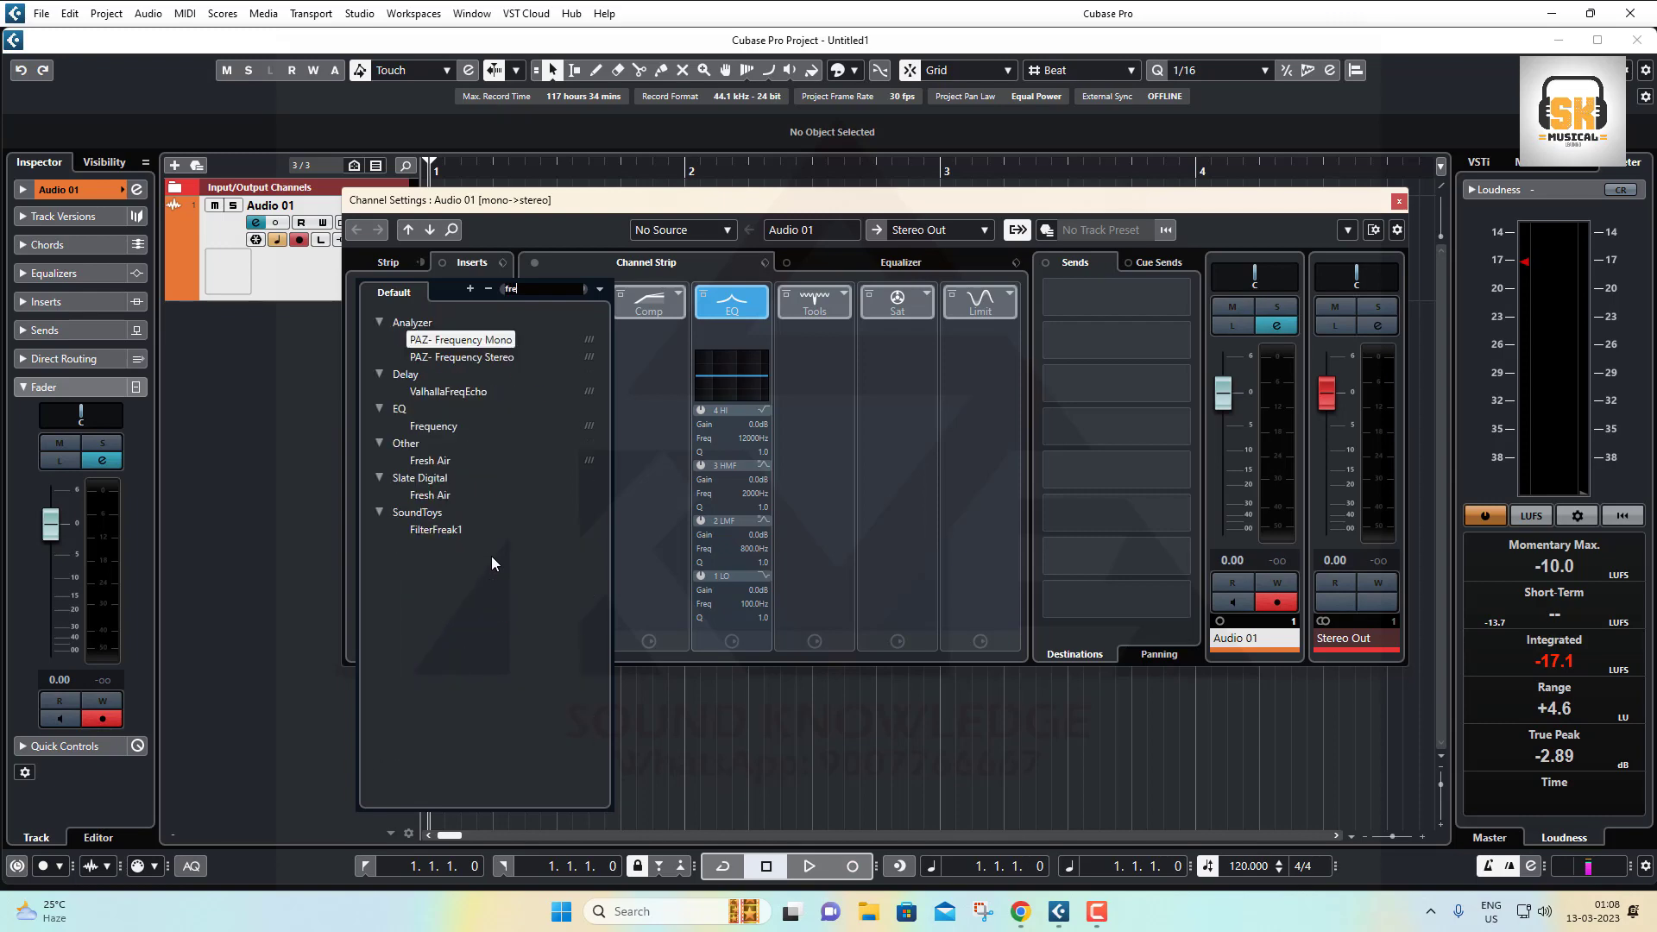
{"action": "left_click", "coordinate": [445, 427]}
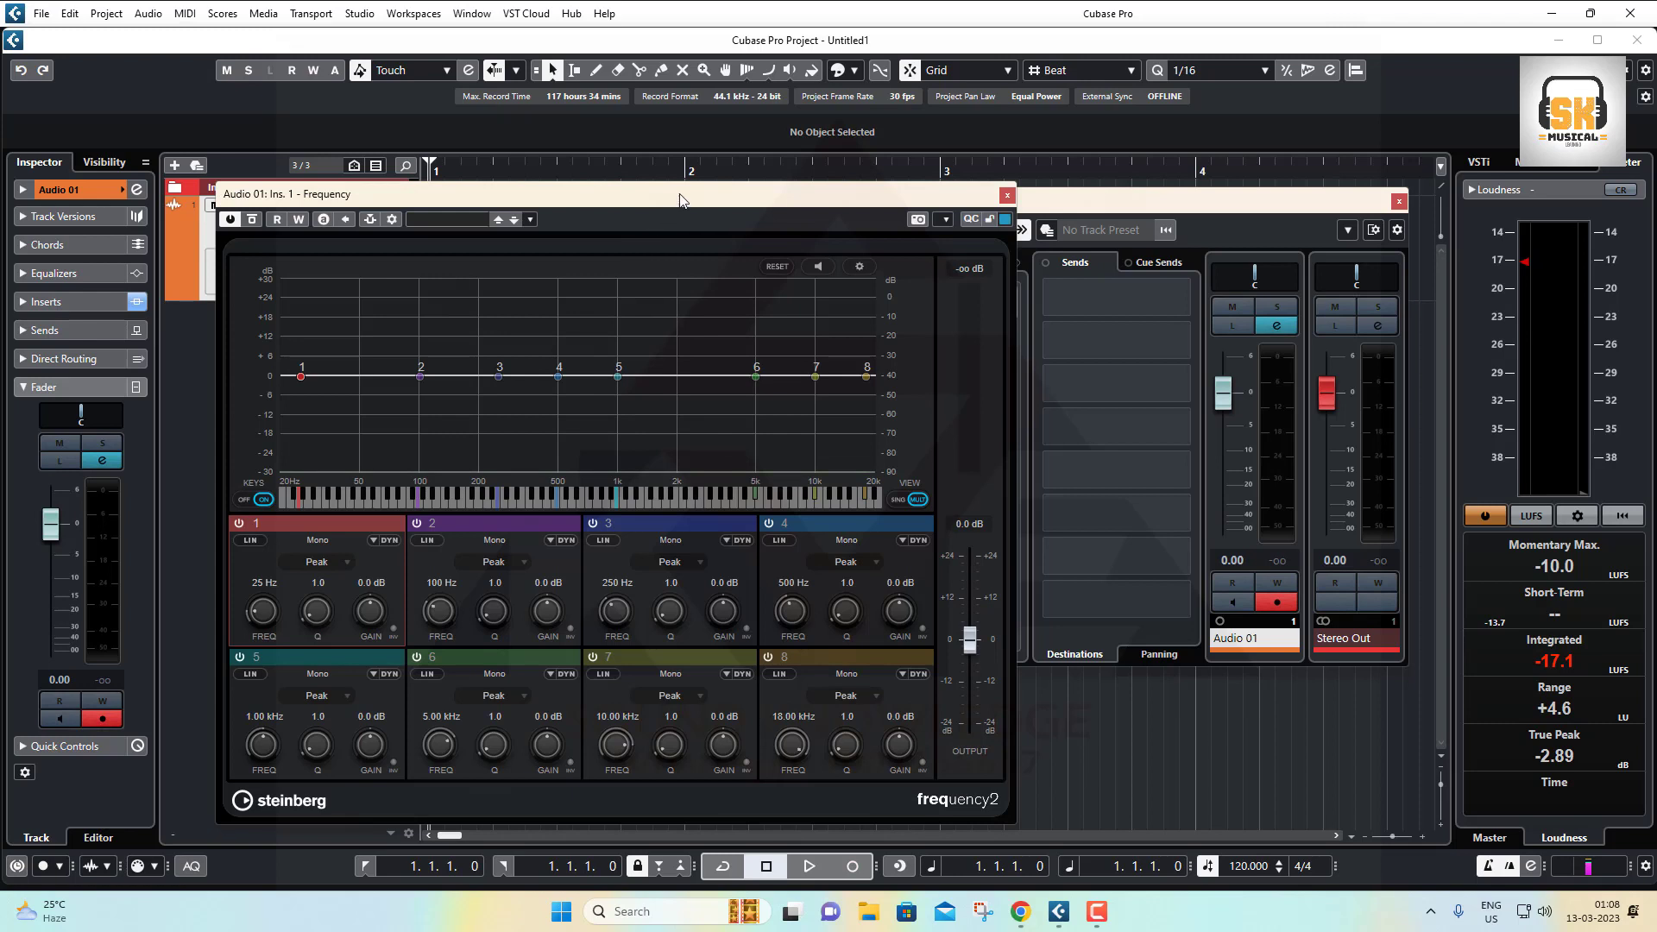
Move the Frequency editor window aside and close it to reveal Audio 01's inserts.
{"action": "left_click_drag", "start_coordinate": [673, 201], "coordinate": [811, 150]}
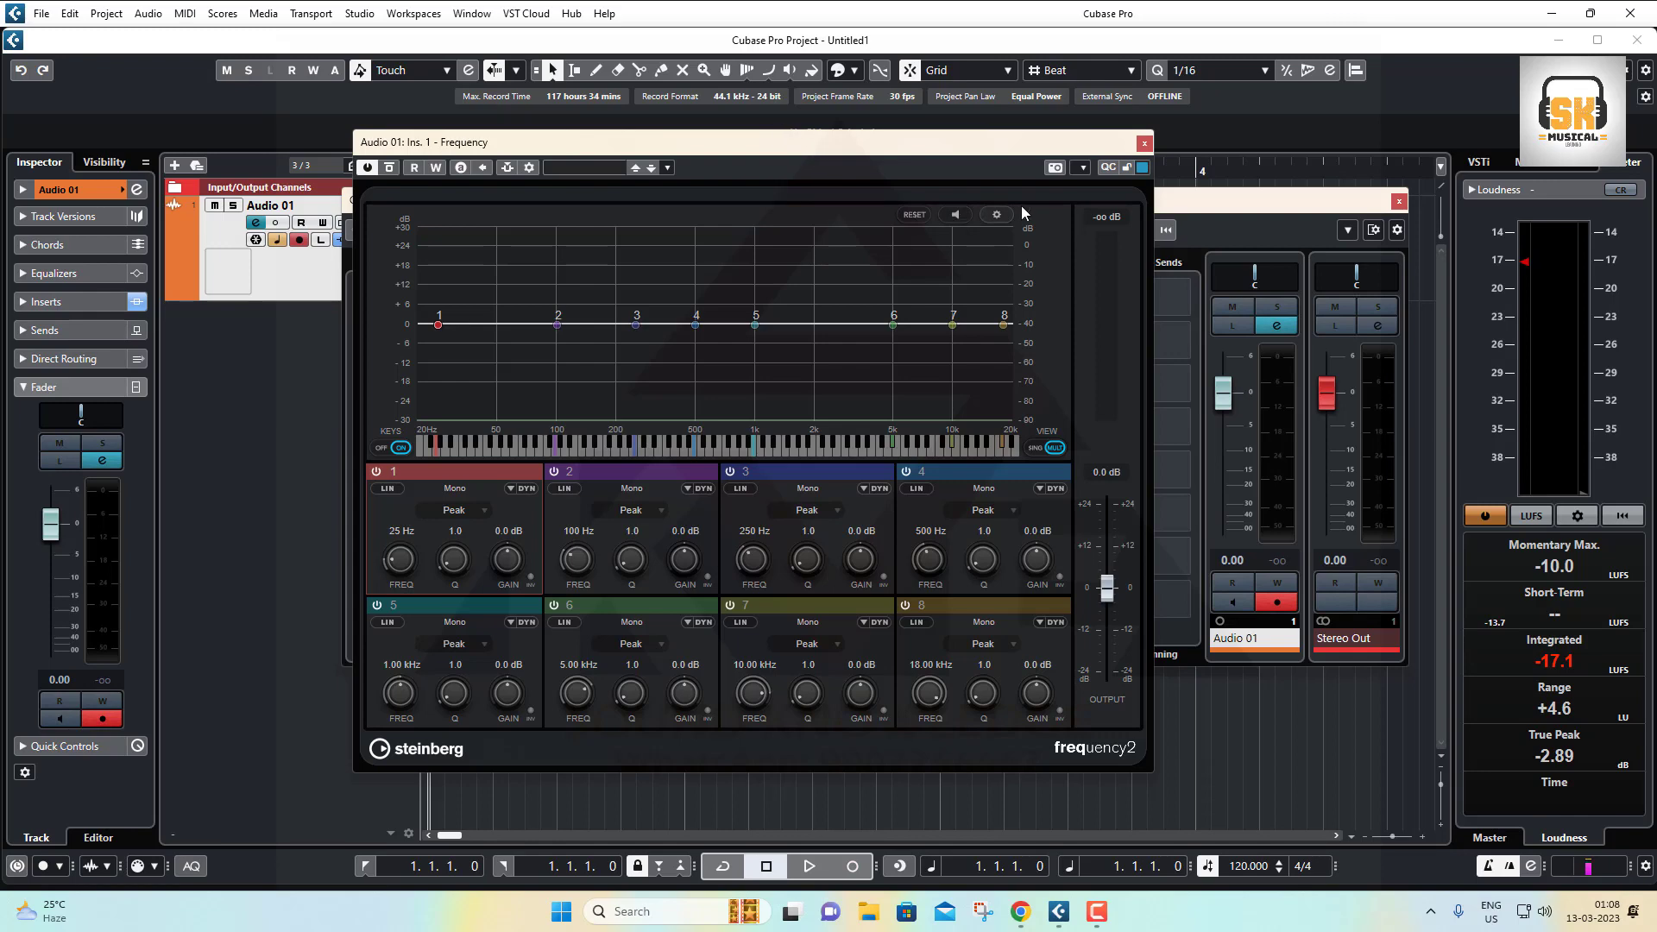
{"action": "left_click", "coordinate": [1144, 143]}
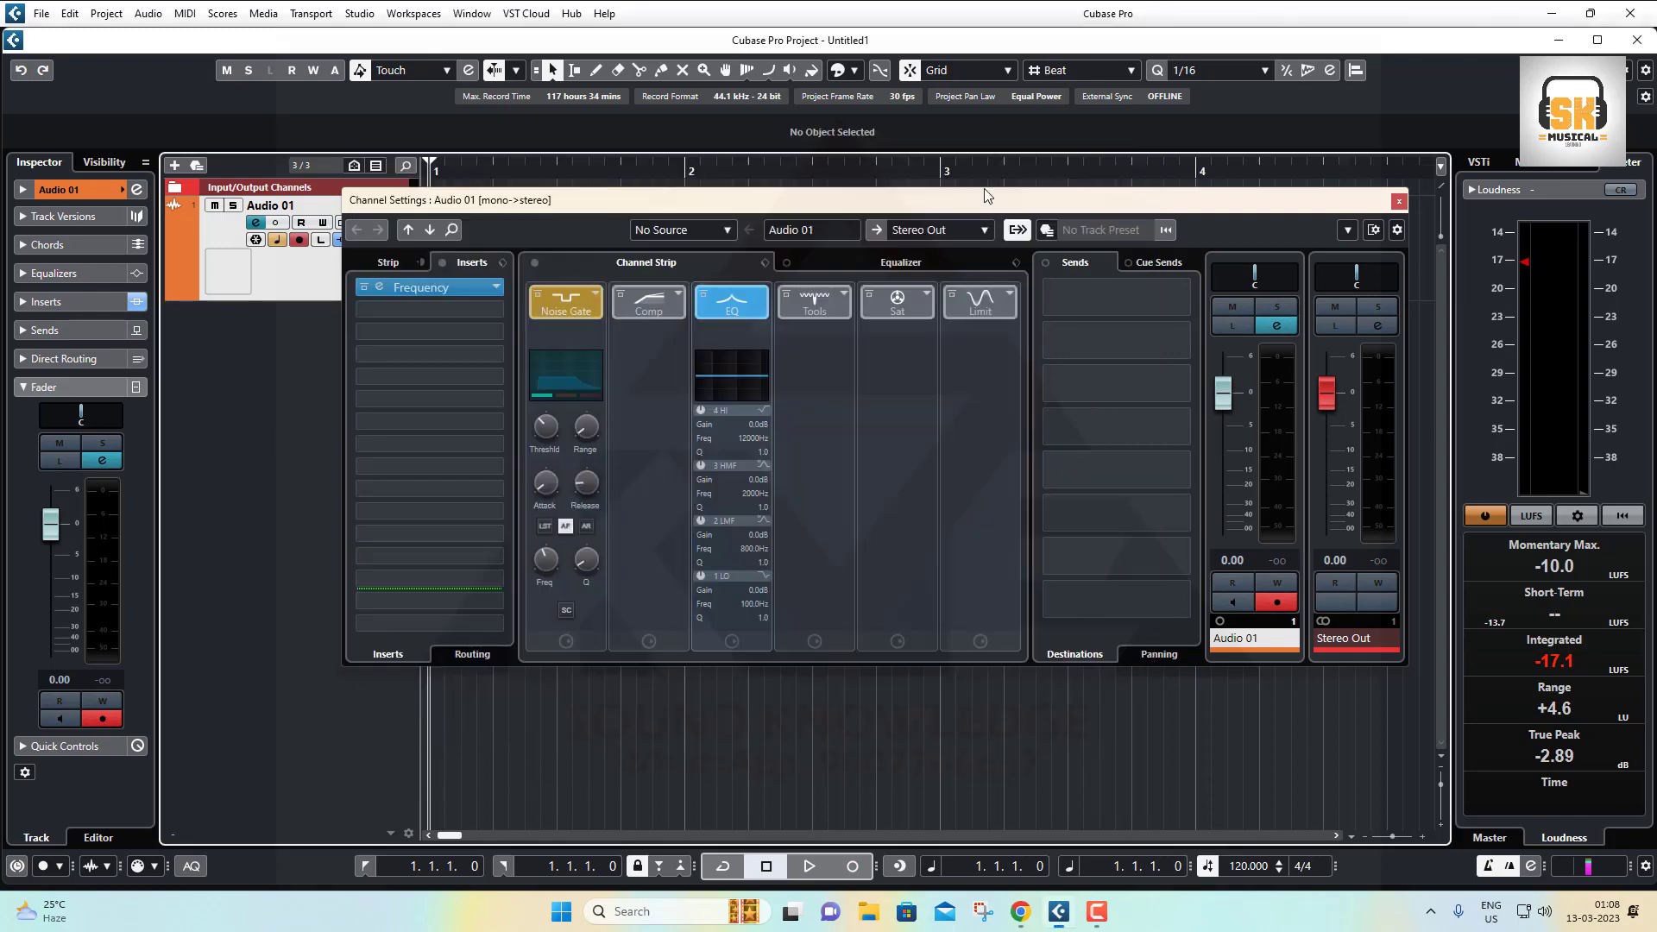
Search the effects list for "eq", load AMEK EQ 250 into Audio 01's second insert slot, and view and close its editor.
{"action": "left_click", "coordinate": [444, 311]}
{"action": "type", "text": "eq"}
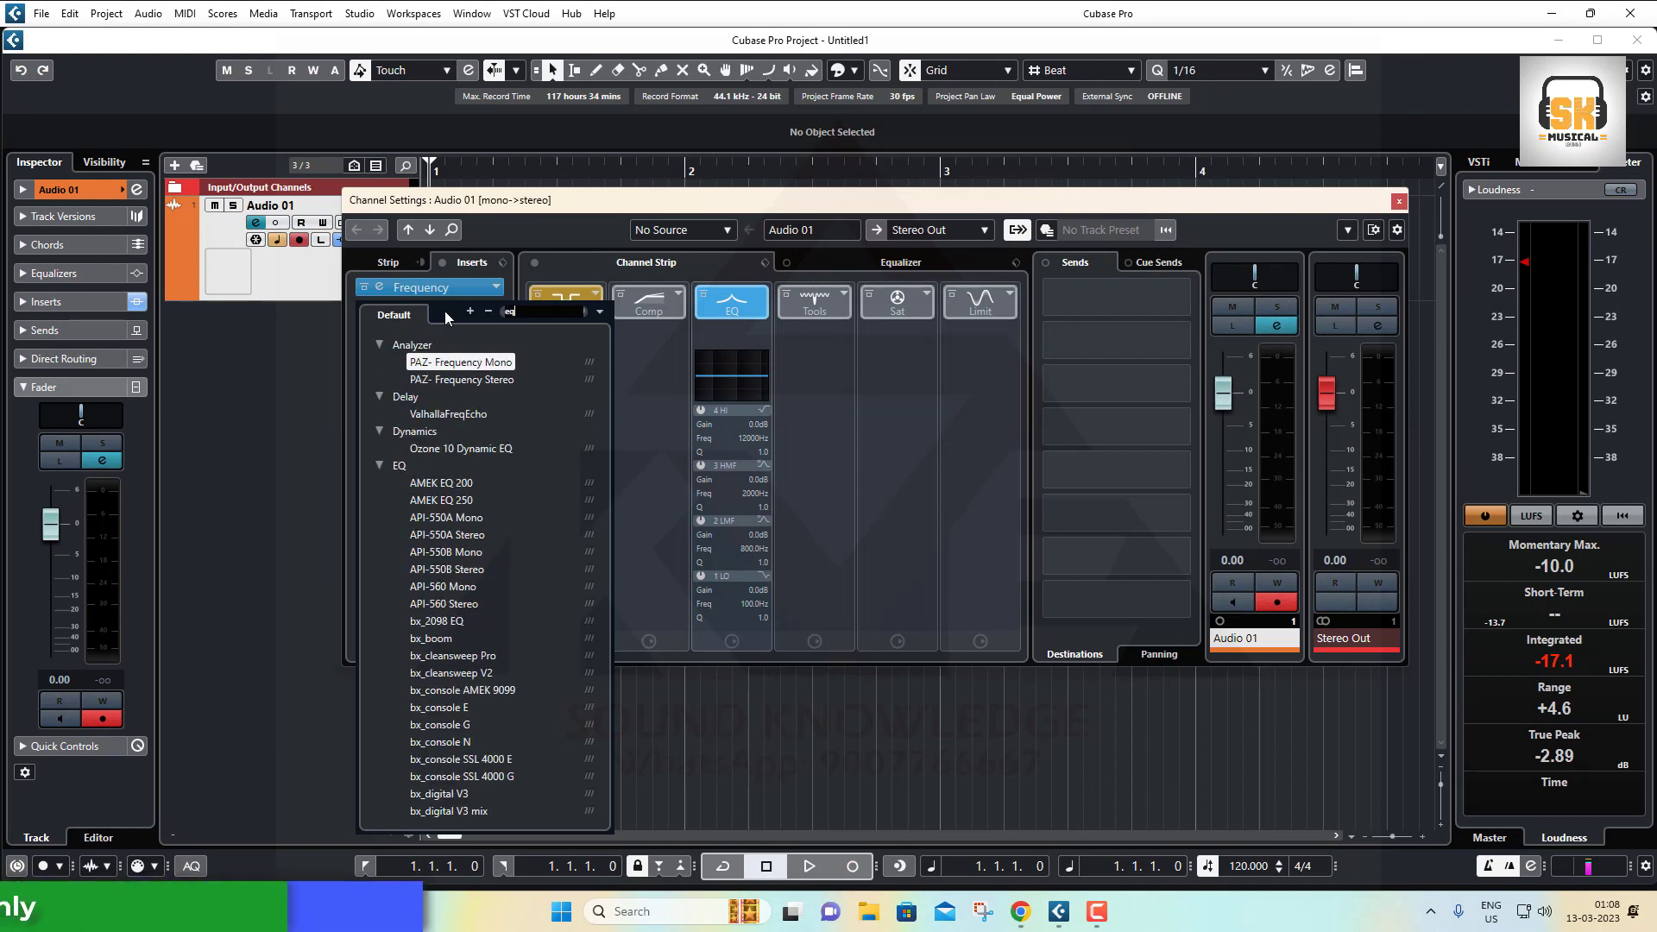
{"action": "key", "text": "Escape"}
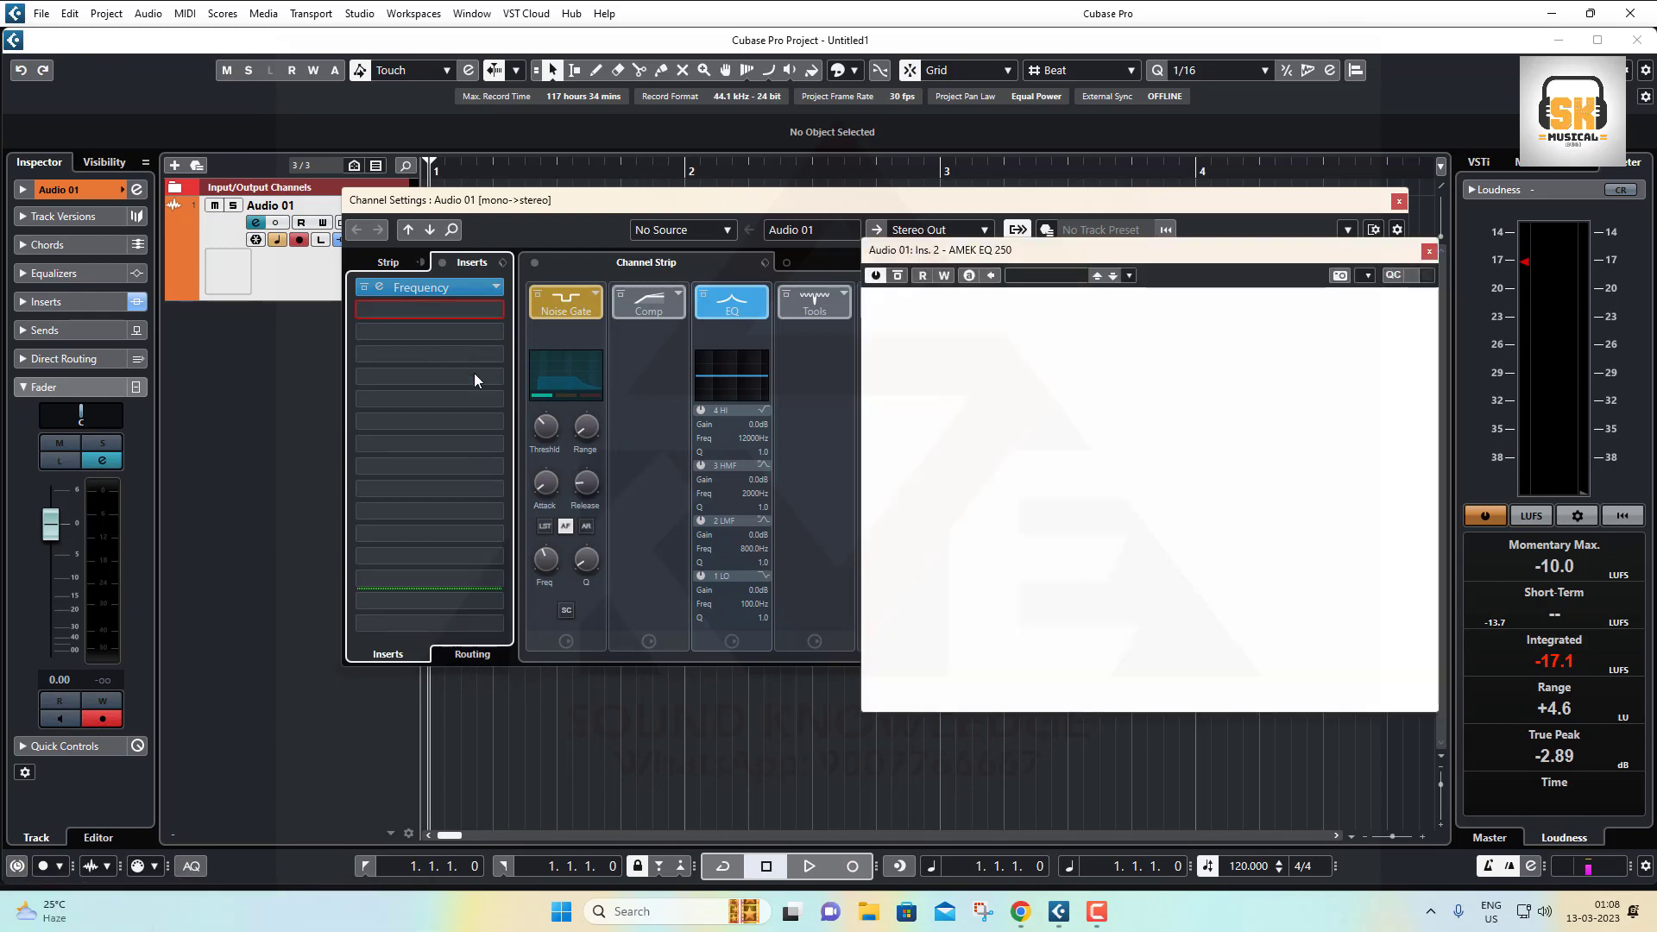
{"action": "left_click_drag", "start_coordinate": [1125, 247], "coordinate": [952, 239]}
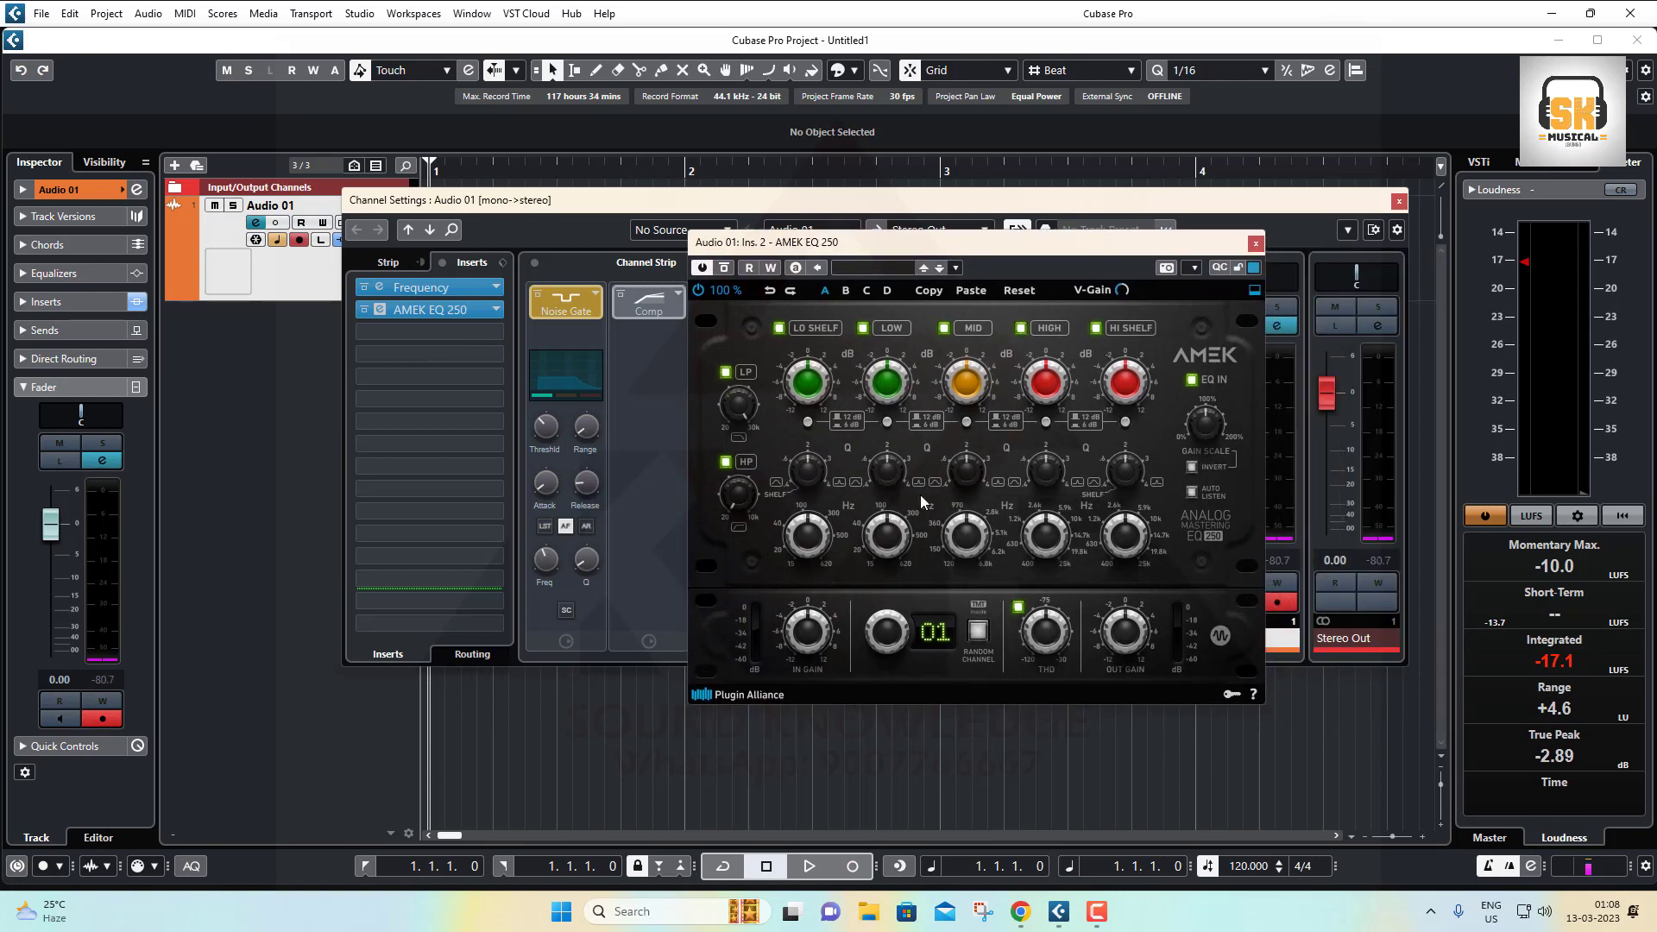
{"action": "left_click", "coordinate": [1256, 243]}
Replace the second insert with the API-550A Mono EQ and move its editor clear of the inserts rack.
{"action": "left_click", "coordinate": [497, 309]}
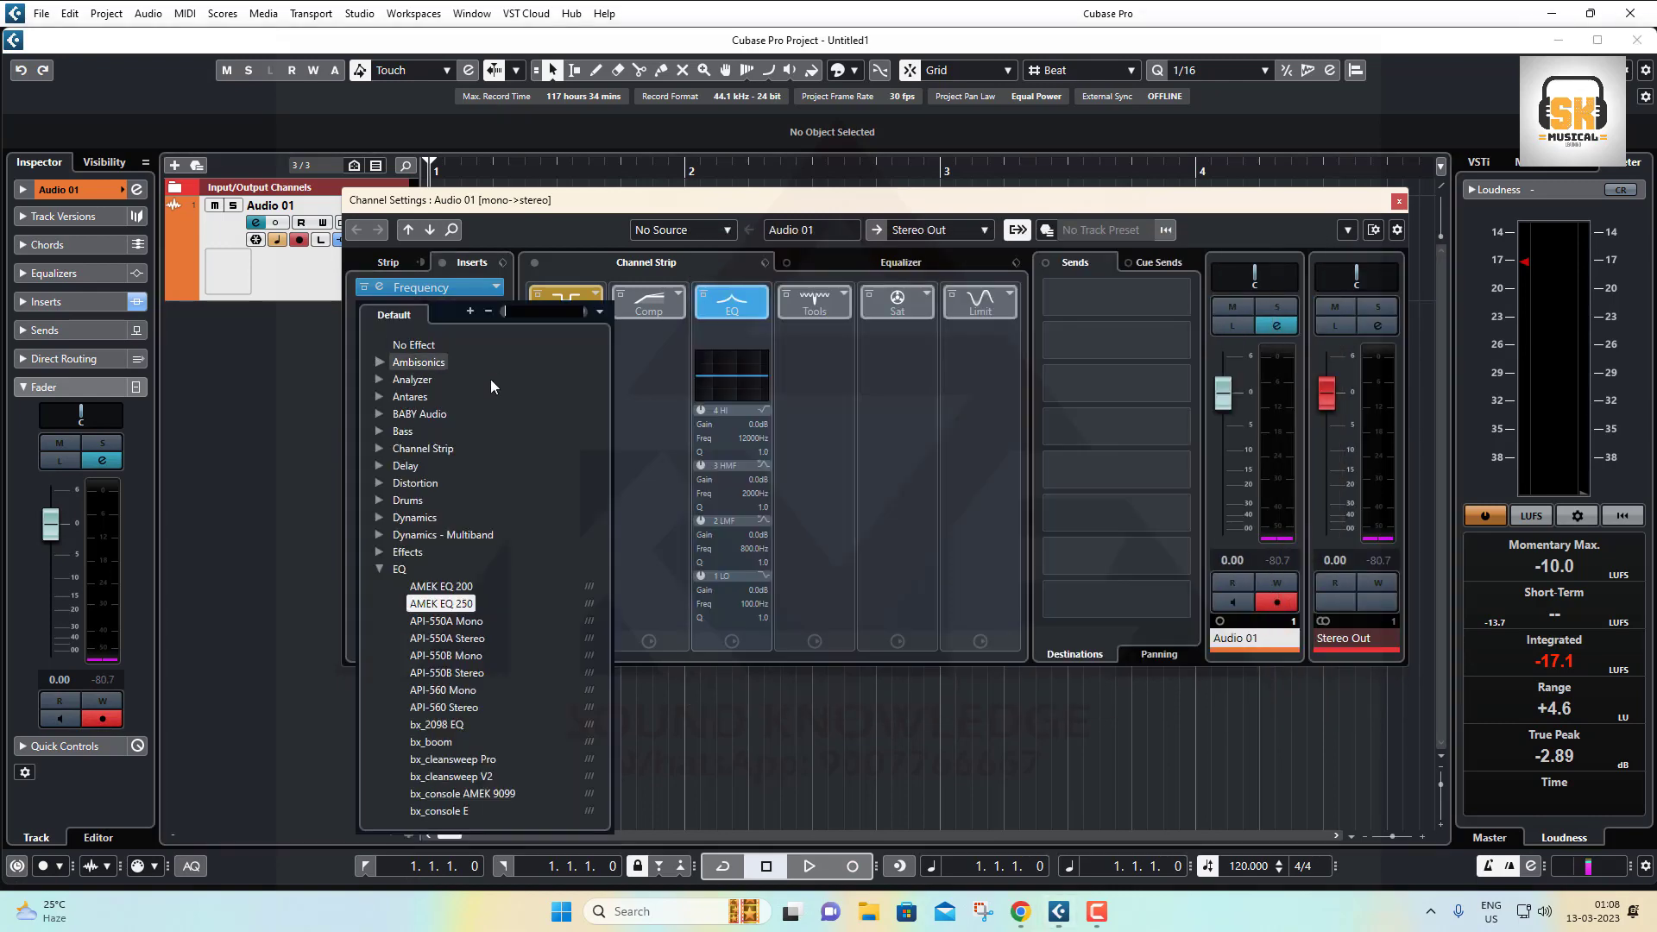
{"action": "left_click", "coordinate": [457, 632]}
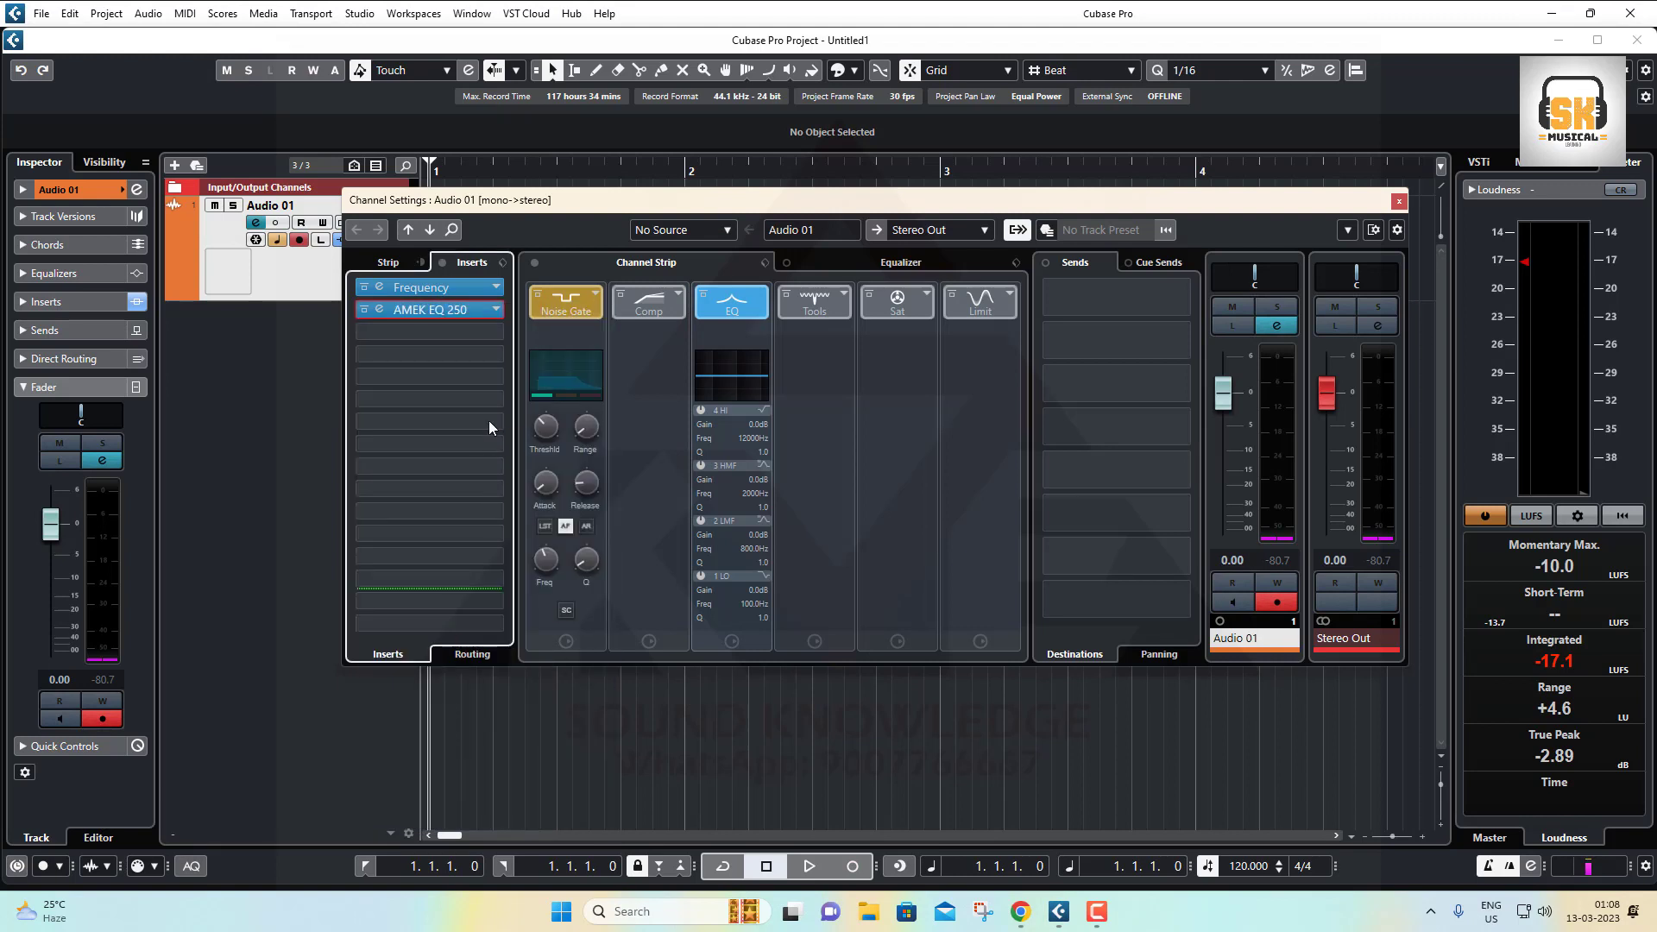
{"action": "left_click", "coordinate": [820, 164]}
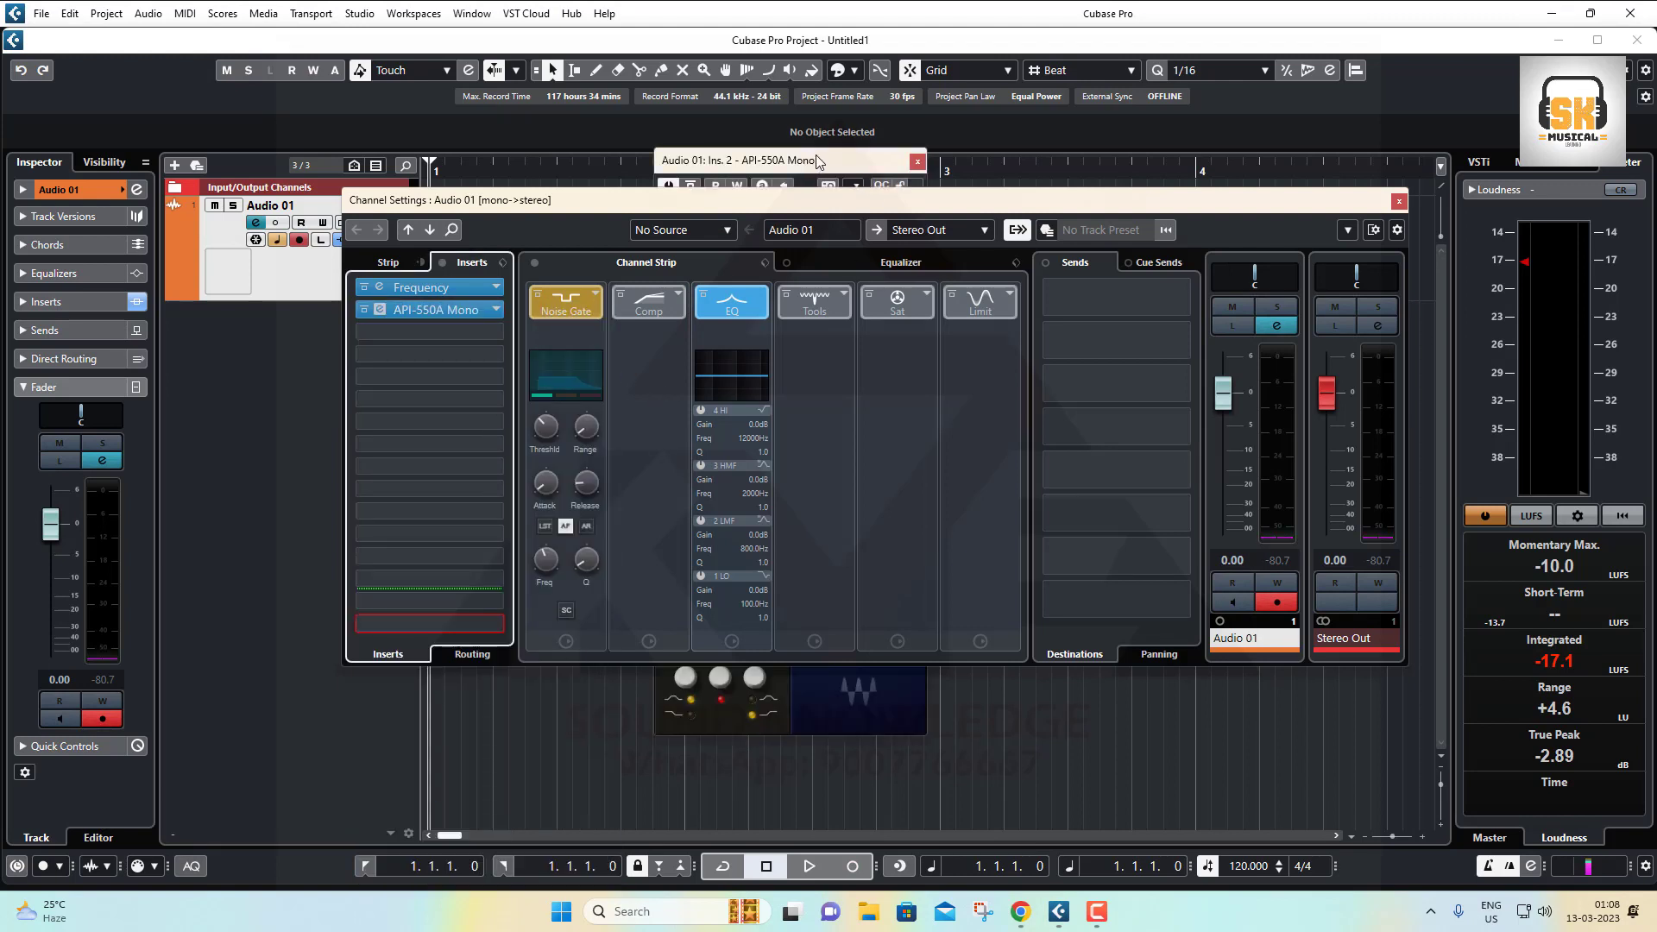
{"action": "left_click_drag", "start_coordinate": [820, 164], "coordinate": [1144, 117]}
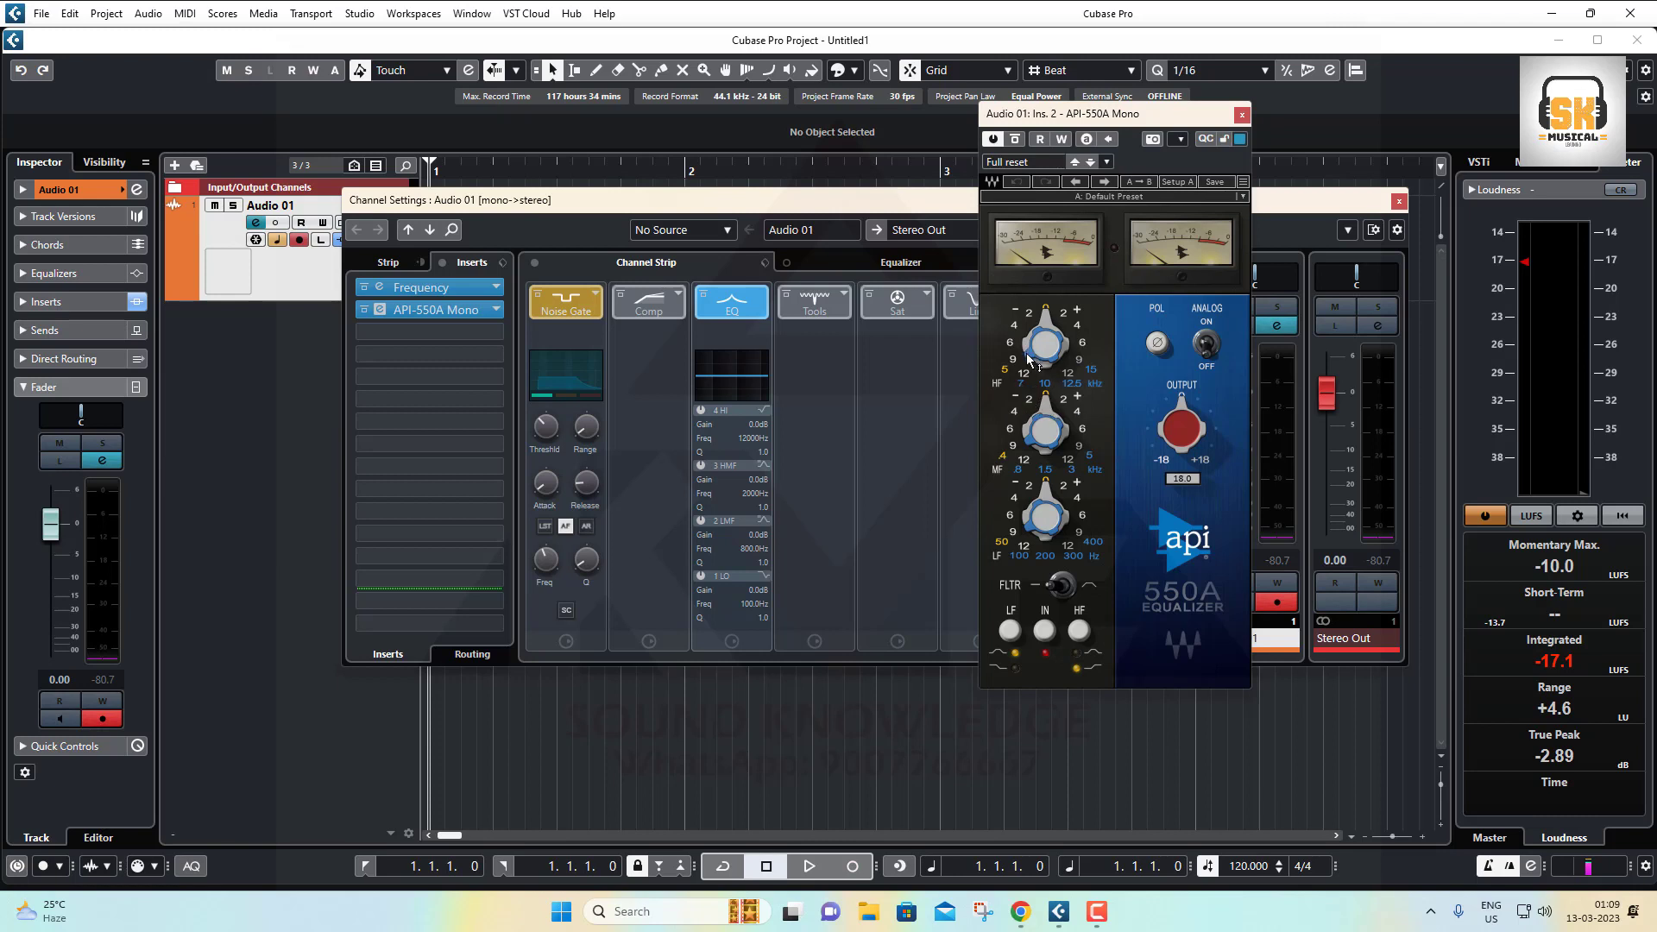
Try different HF gain settings on the API-550A and reset the knob to its default.
{"action": "left_click", "coordinate": [1069, 316]}
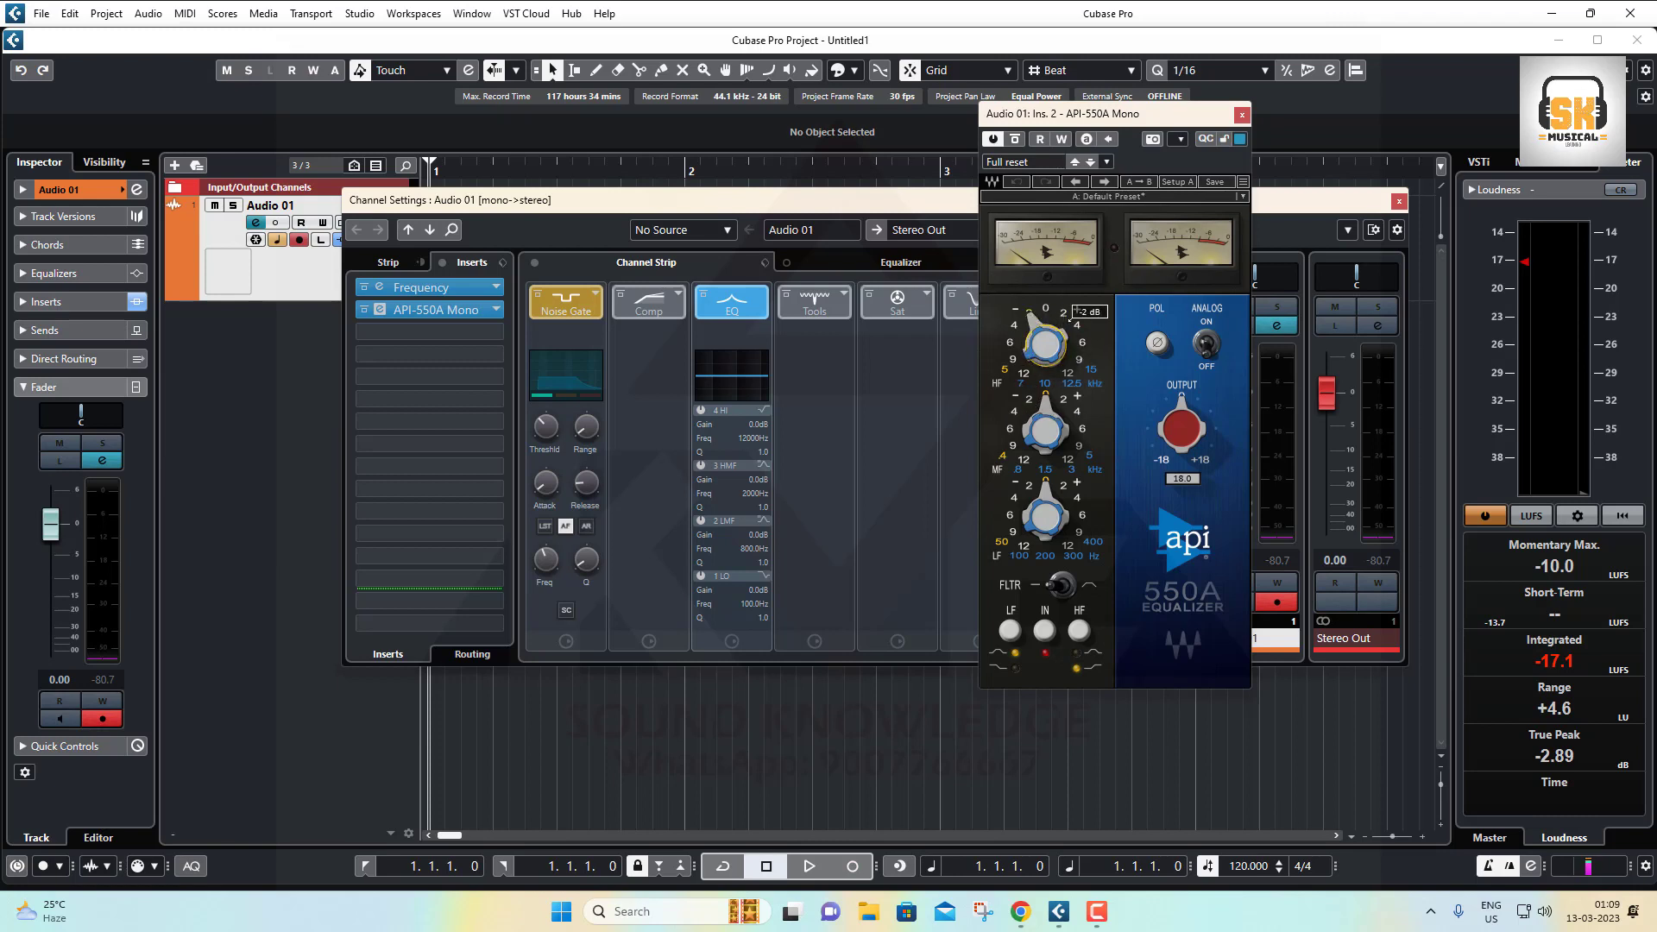
{"action": "left_click", "coordinate": [1055, 355], "text": "alt"}
{"action": "left_click", "coordinate": [1044, 361]}
{"action": "left_click_drag", "start_coordinate": [1044, 361], "coordinate": [1042, 350]}
{"action": "left_click", "coordinate": [1043, 349], "text": "alt"}
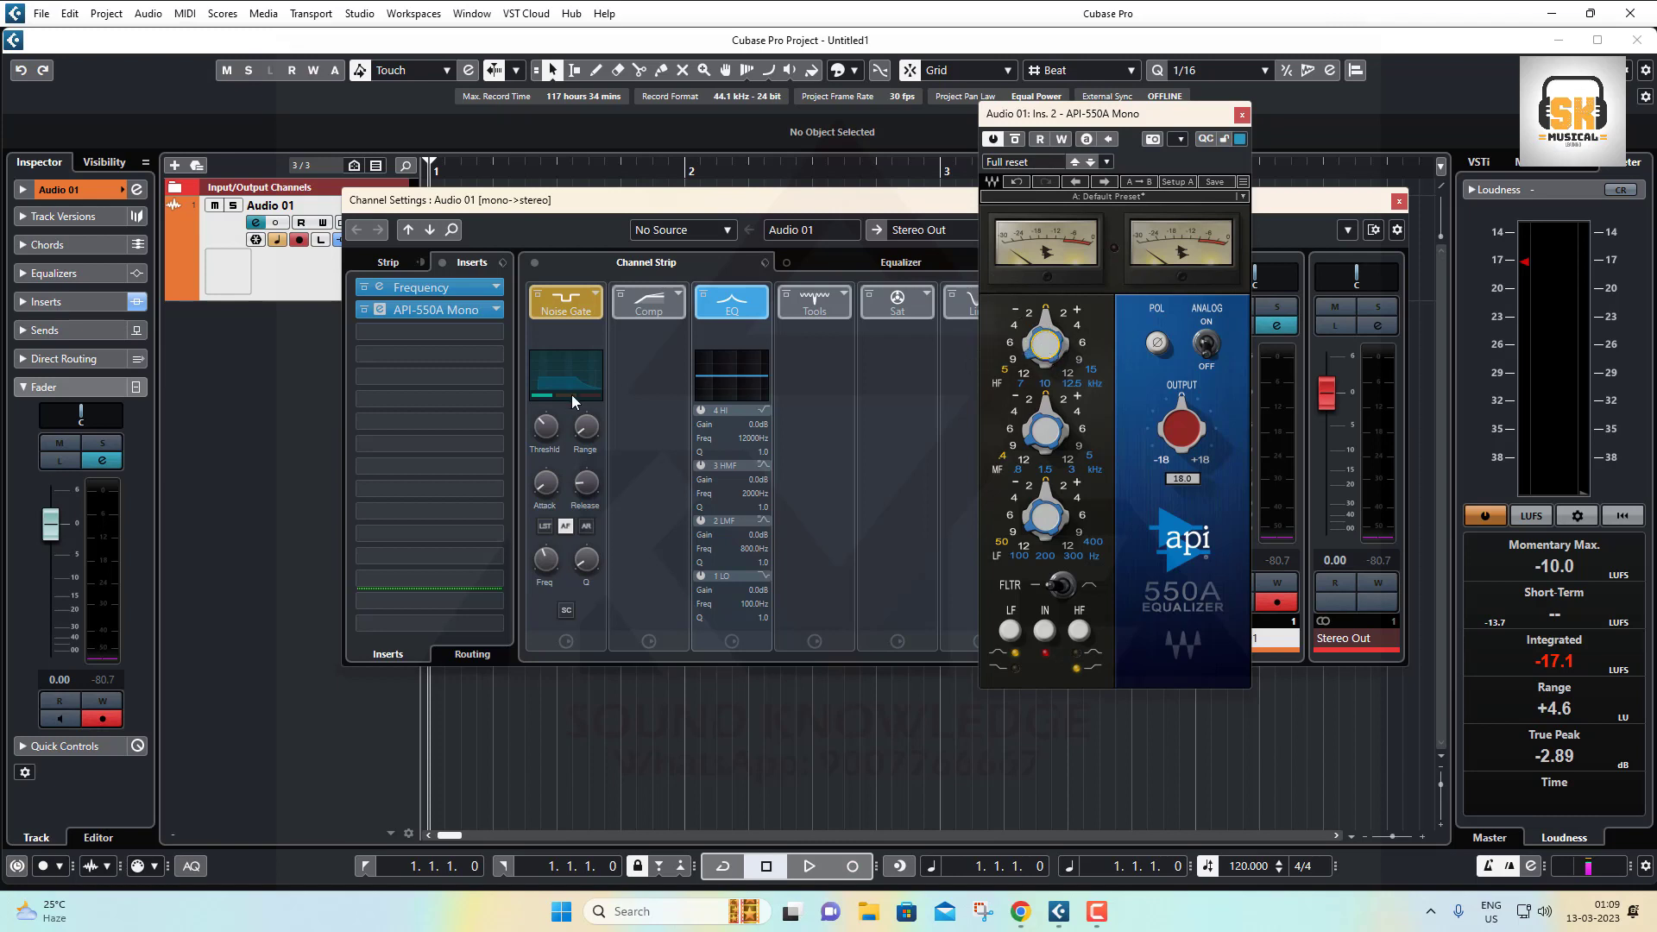
Close the API-550A editor and view the effects list for the third insert slot, choosing No Effect.
{"action": "left_click", "coordinate": [423, 313]}
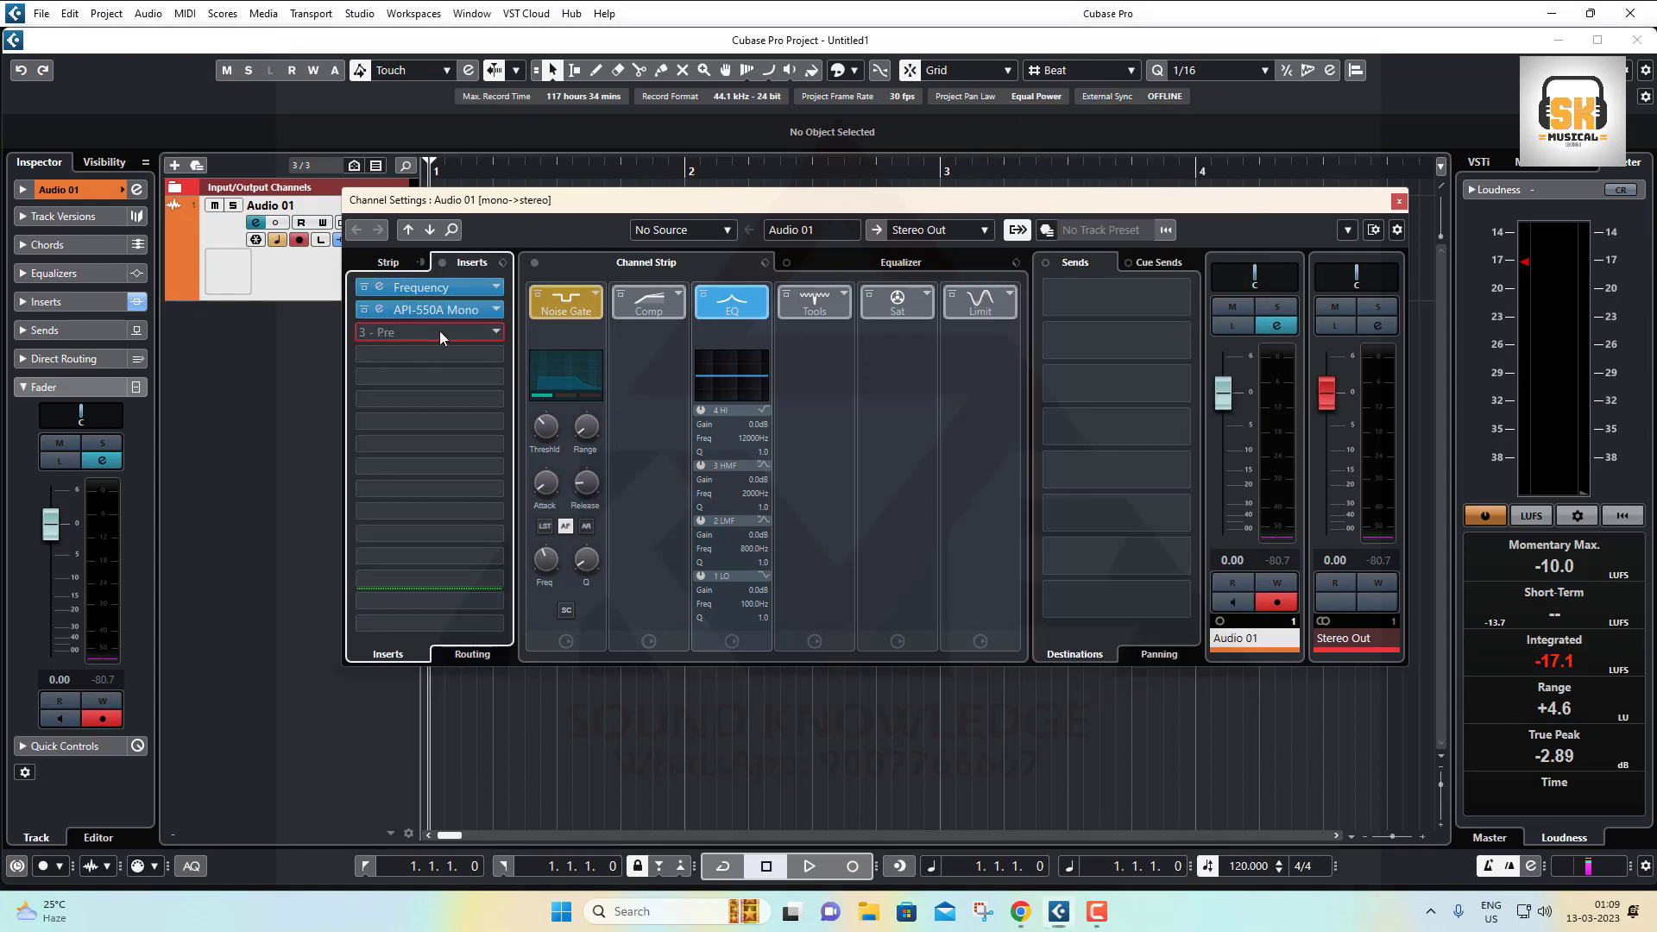
{"action": "left_click", "coordinate": [439, 331]}
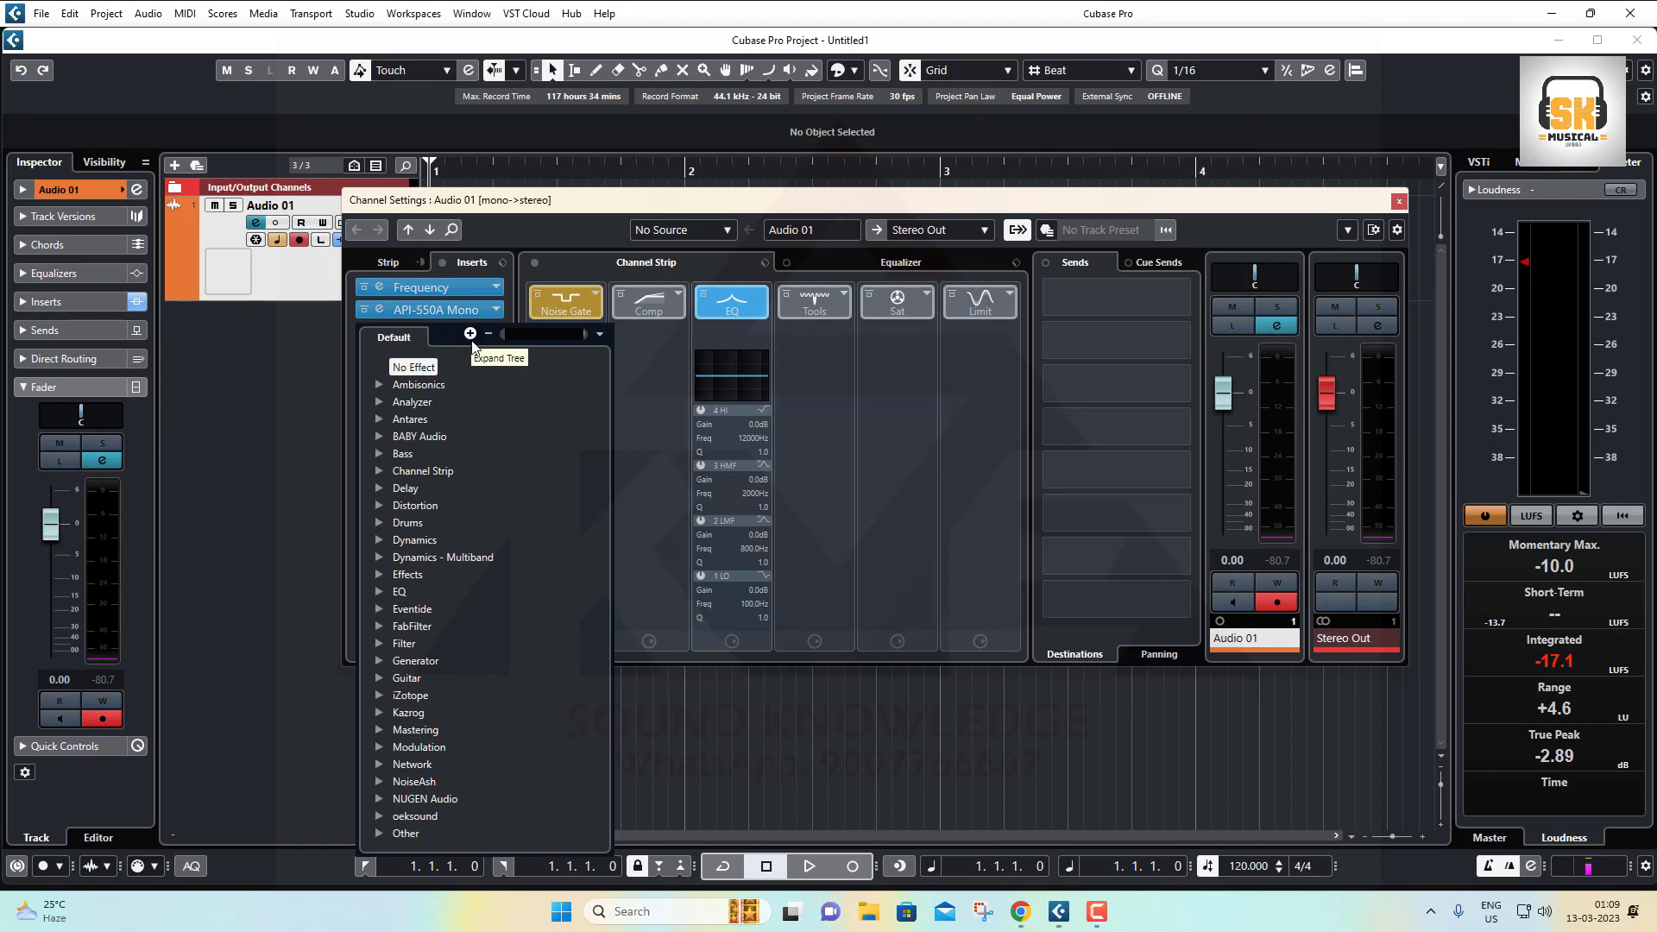
{"action": "left_click", "coordinate": [413, 367]}
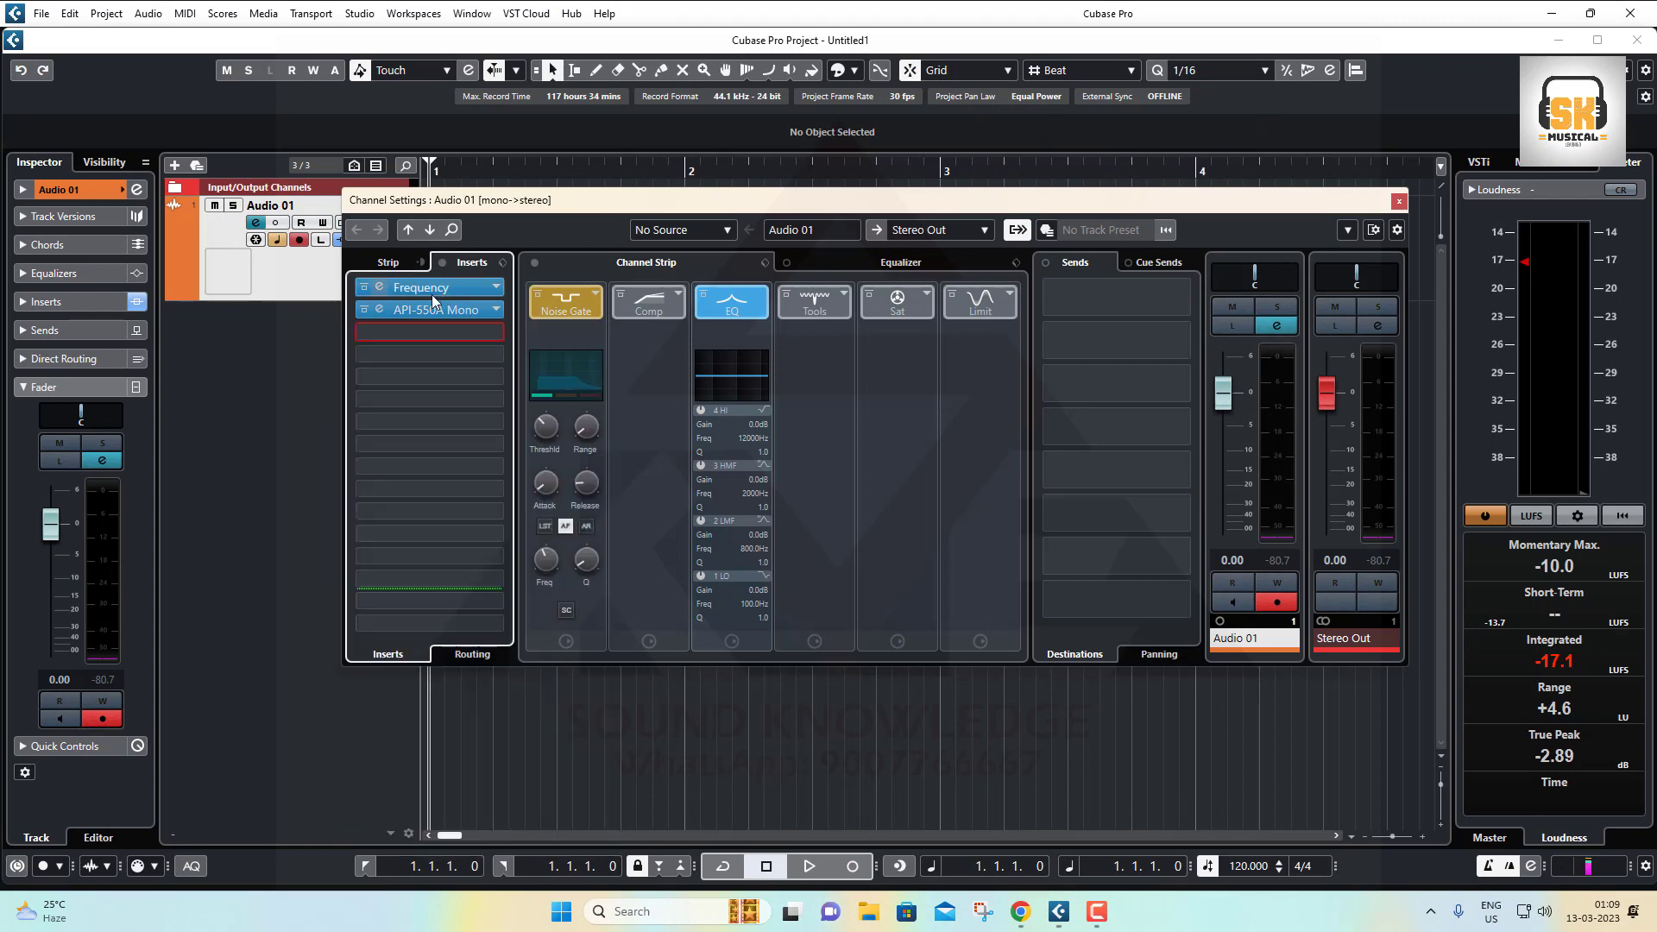
In the Frequency EQ, set band 5 to 1.87 kHz at -3.7 dB and band 4 to 512 Hz at 3.7 dB, and close the editor.
{"action": "left_click", "coordinate": [379, 287]}
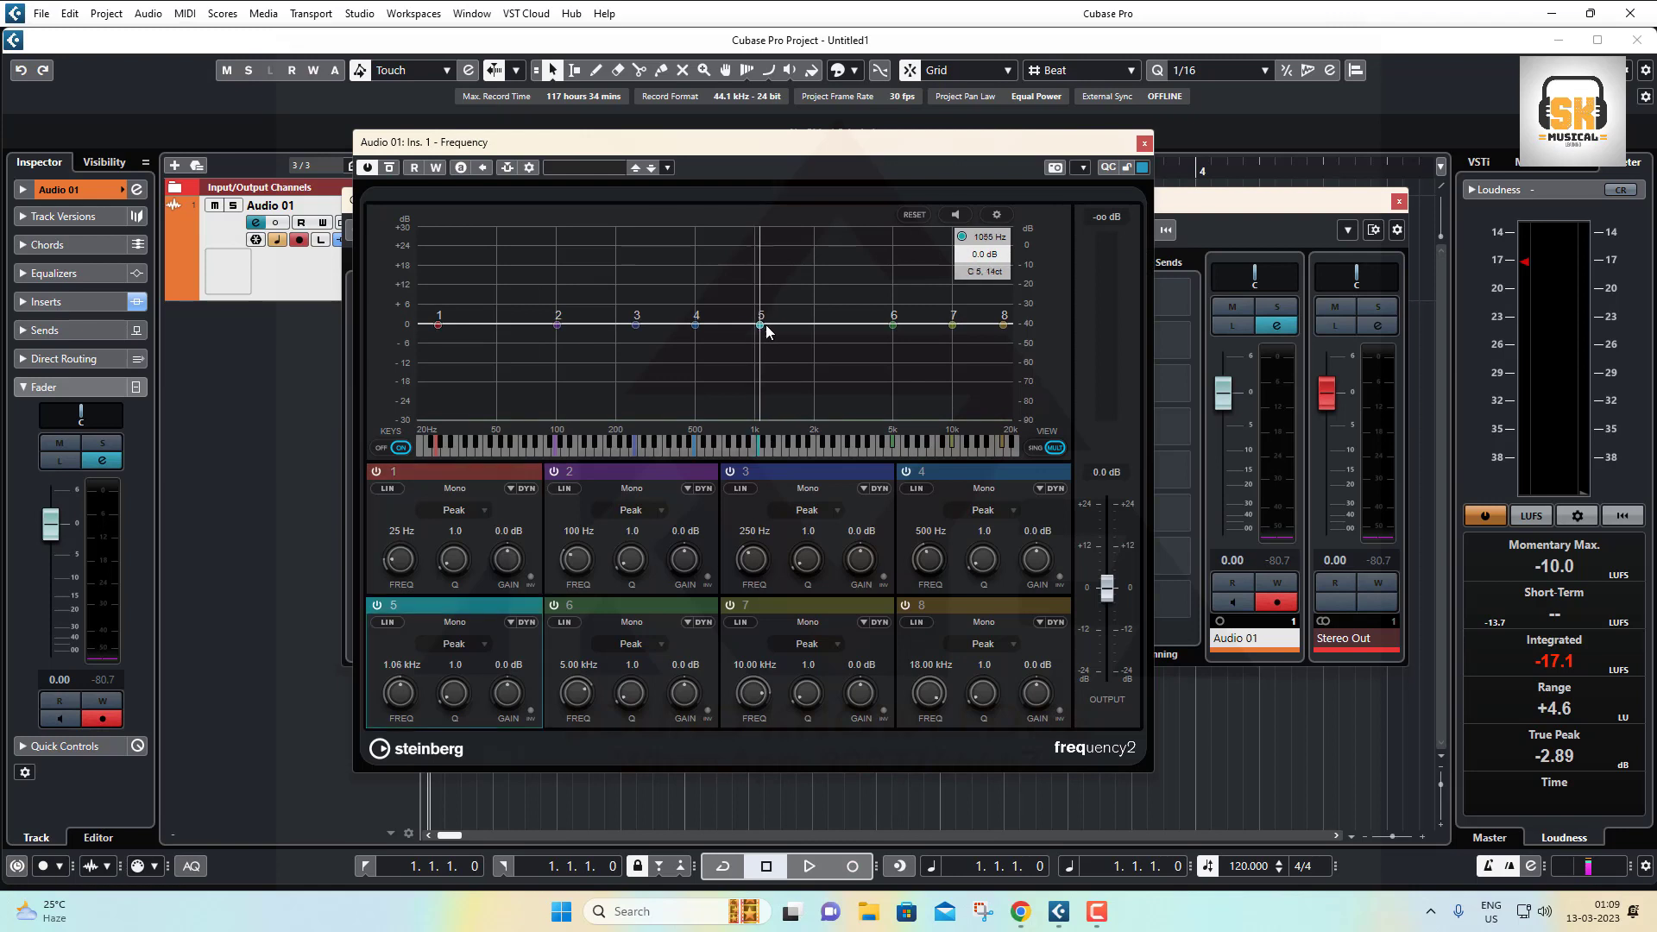
{"action": "left_click_drag", "start_coordinate": [767, 332], "coordinate": [801, 344]}
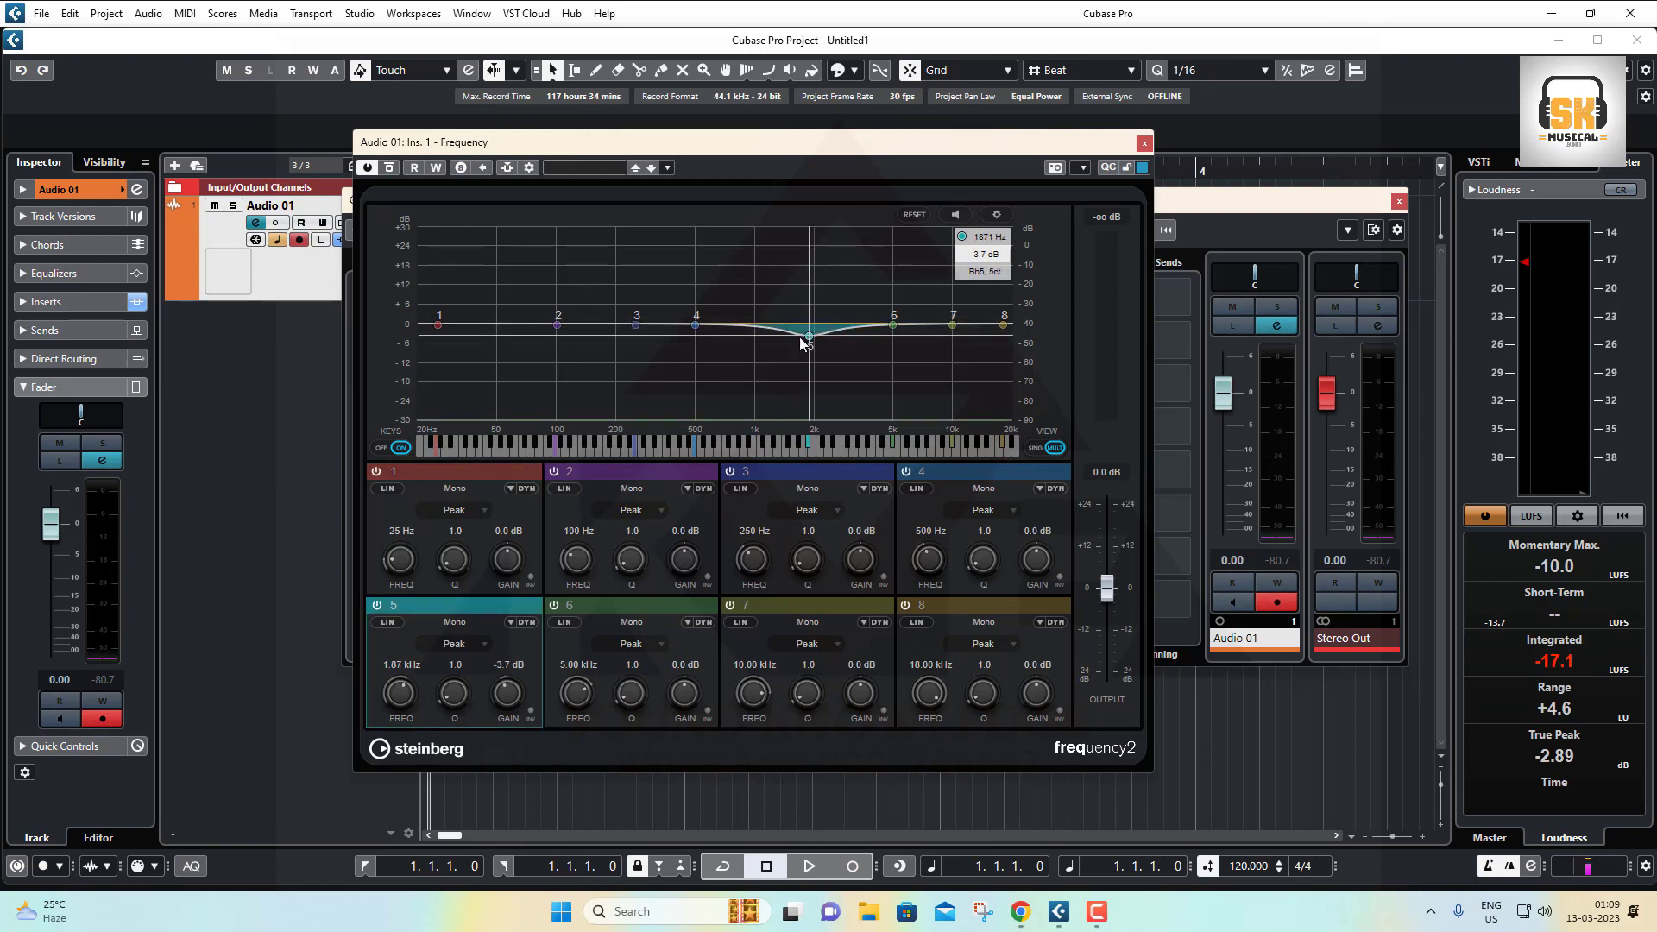
{"action": "left_click_drag", "start_coordinate": [696, 326], "coordinate": [698, 312]}
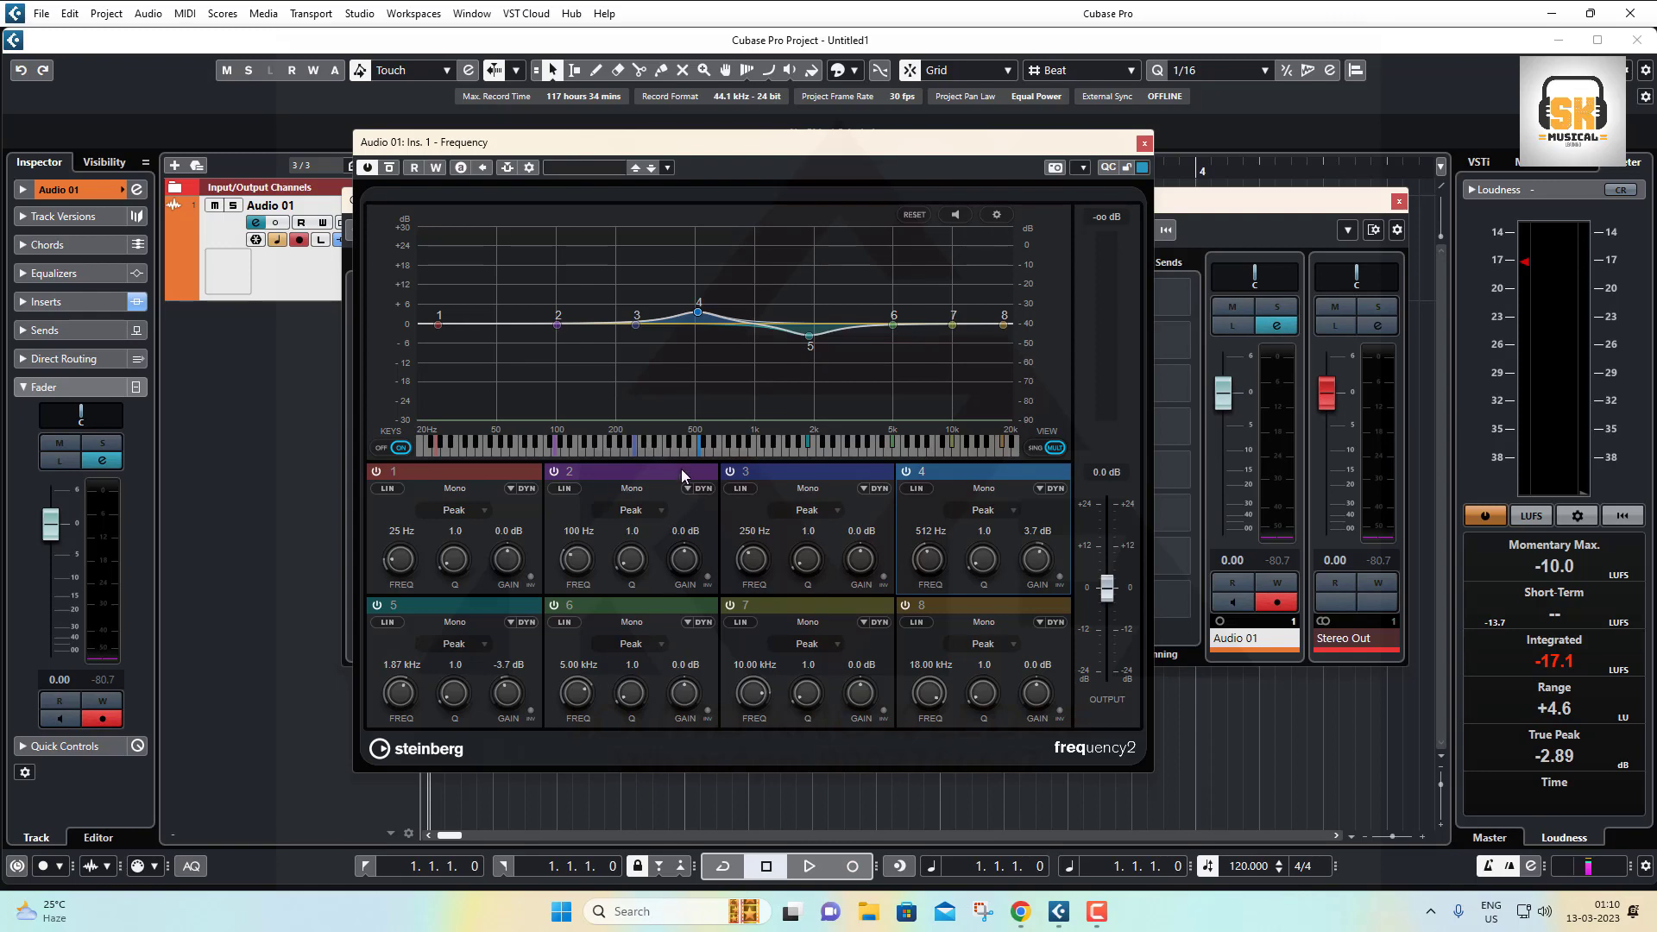
{"action": "left_click", "coordinate": [1144, 142]}
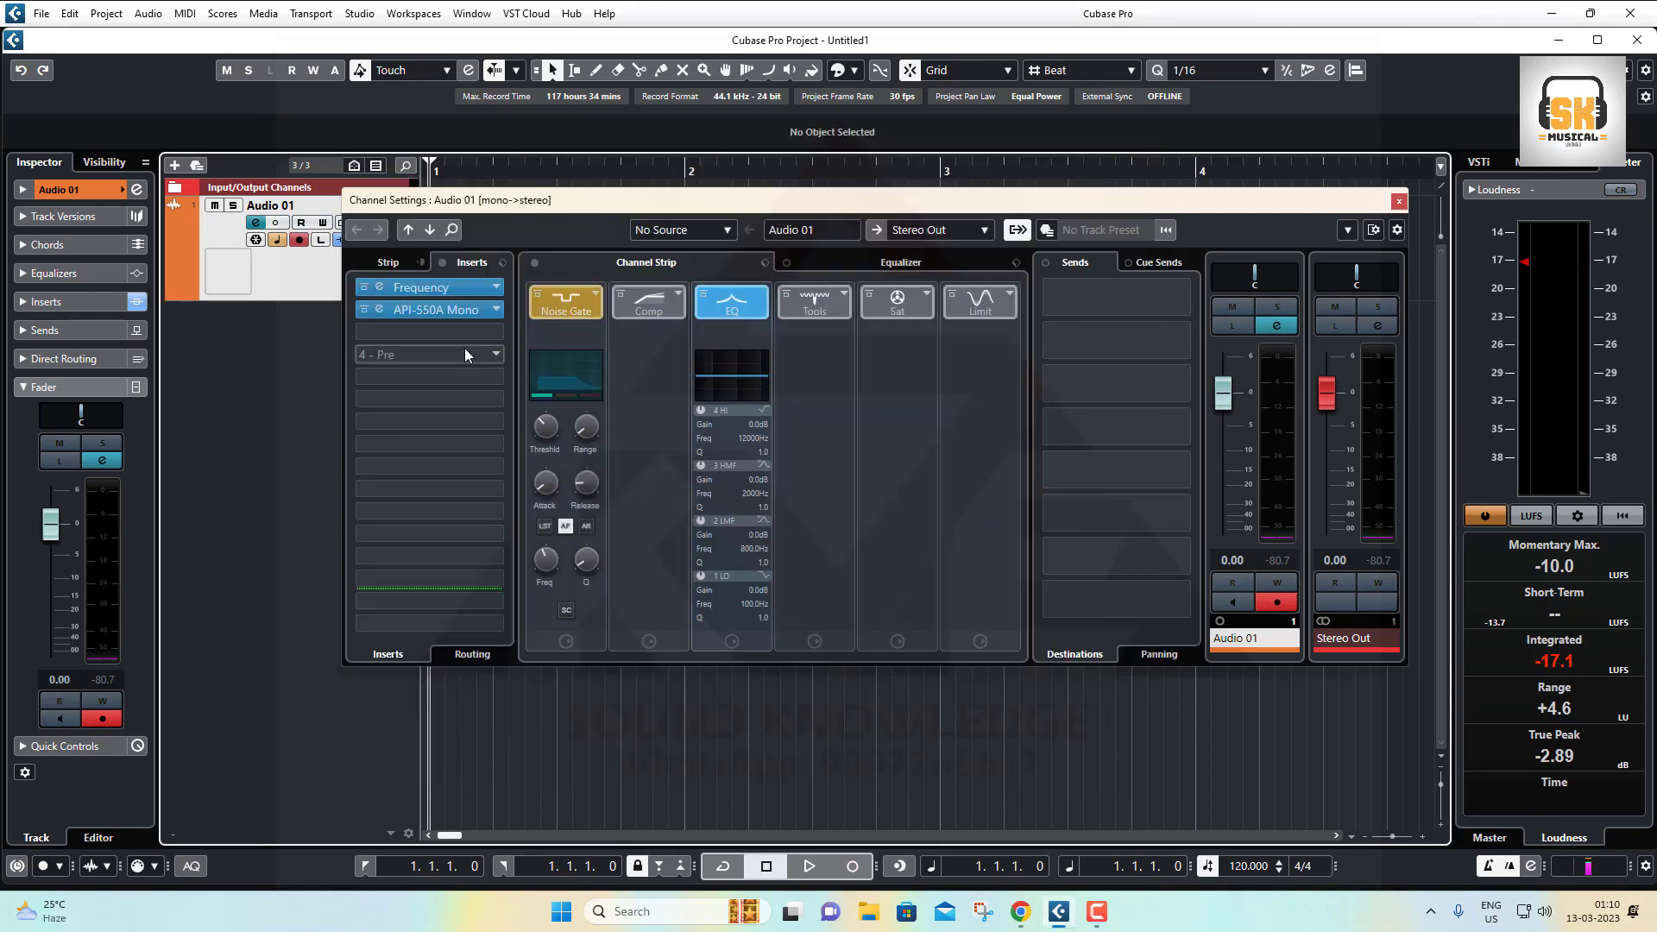
View the API-550A editor again, close it, and look through the third insert slot's effect categories without loading anything.
{"action": "left_click", "coordinate": [380, 309]}
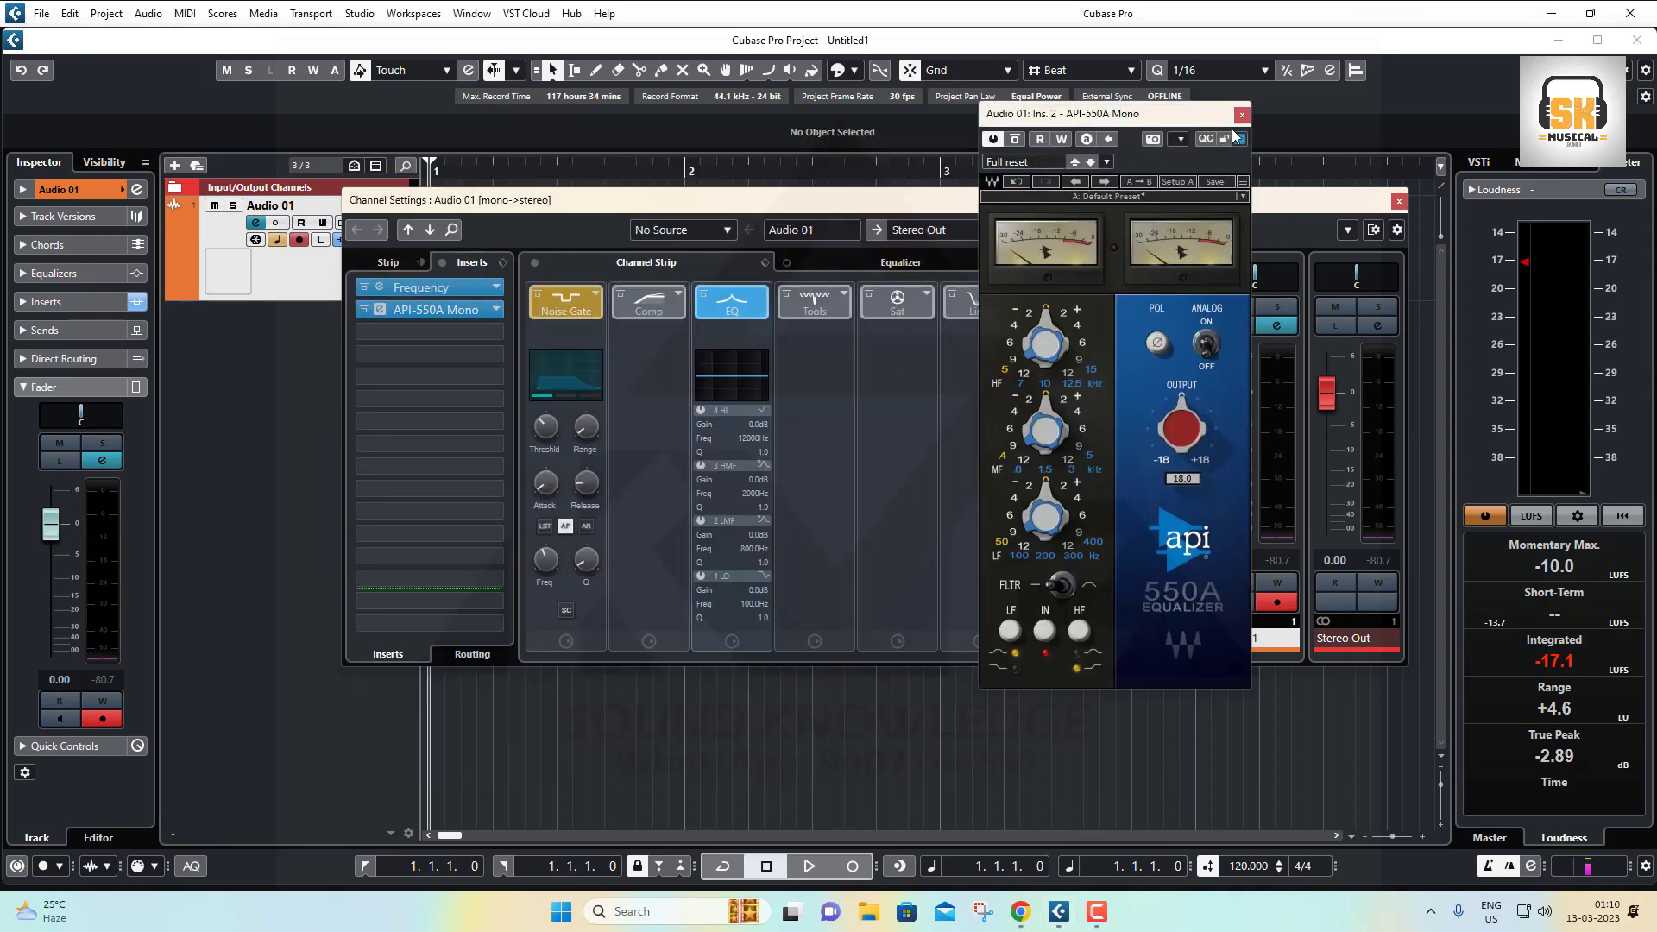
{"action": "left_click", "coordinate": [1243, 107]}
{"action": "left_click", "coordinate": [453, 328]}
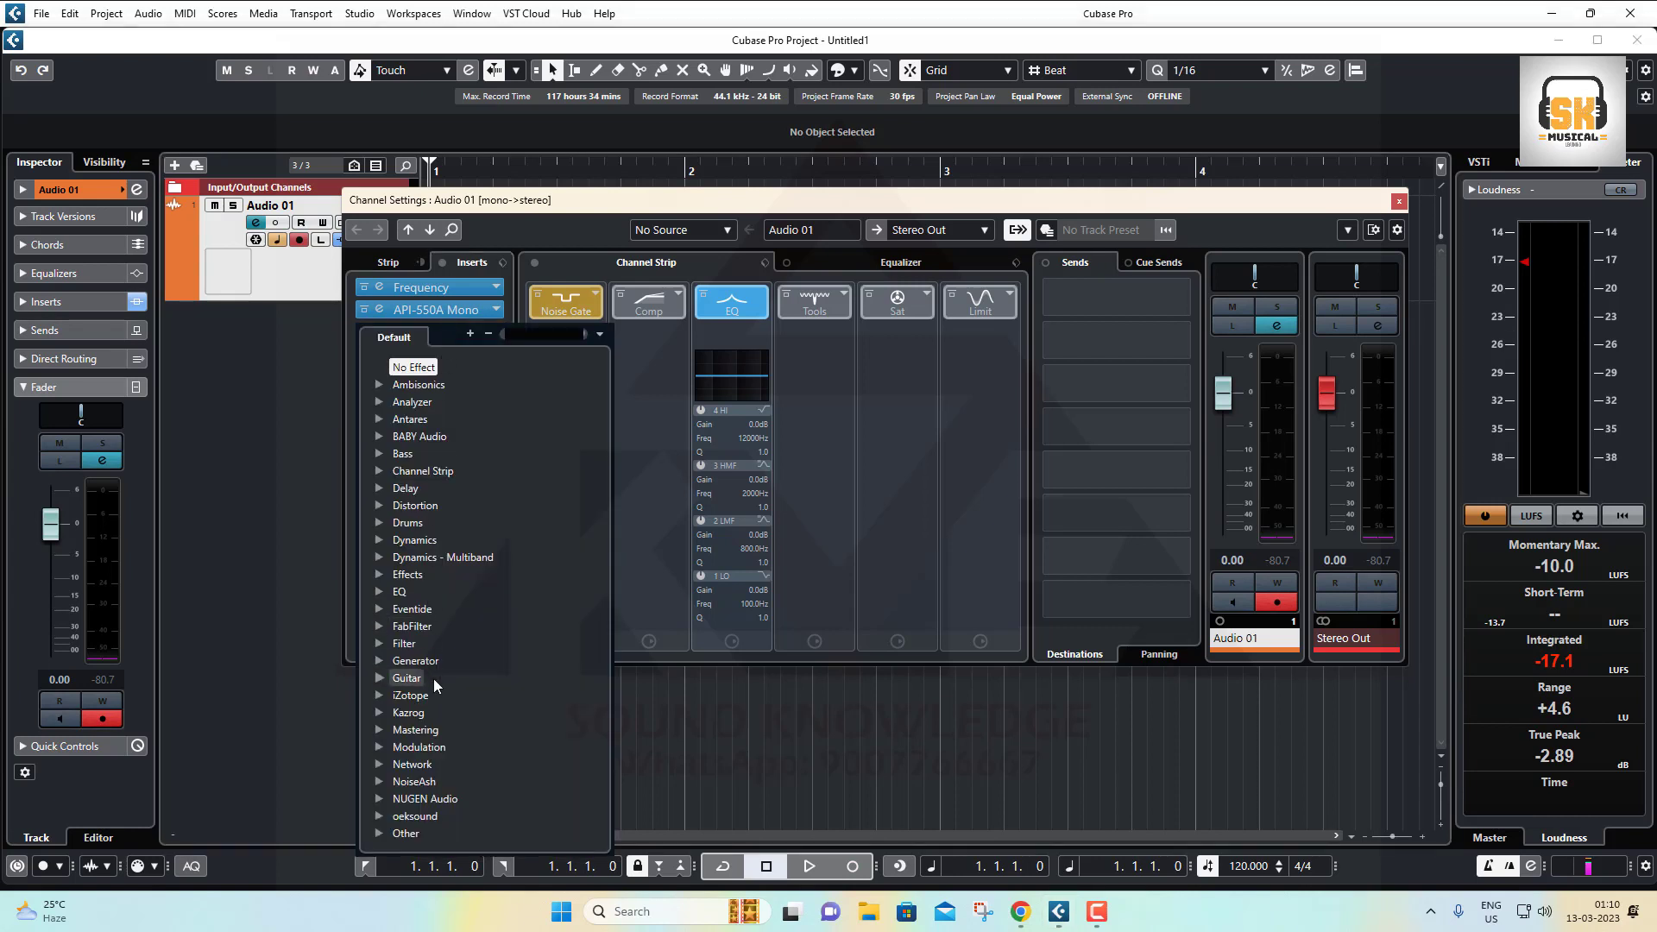
{"action": "left_click", "coordinate": [552, 233]}
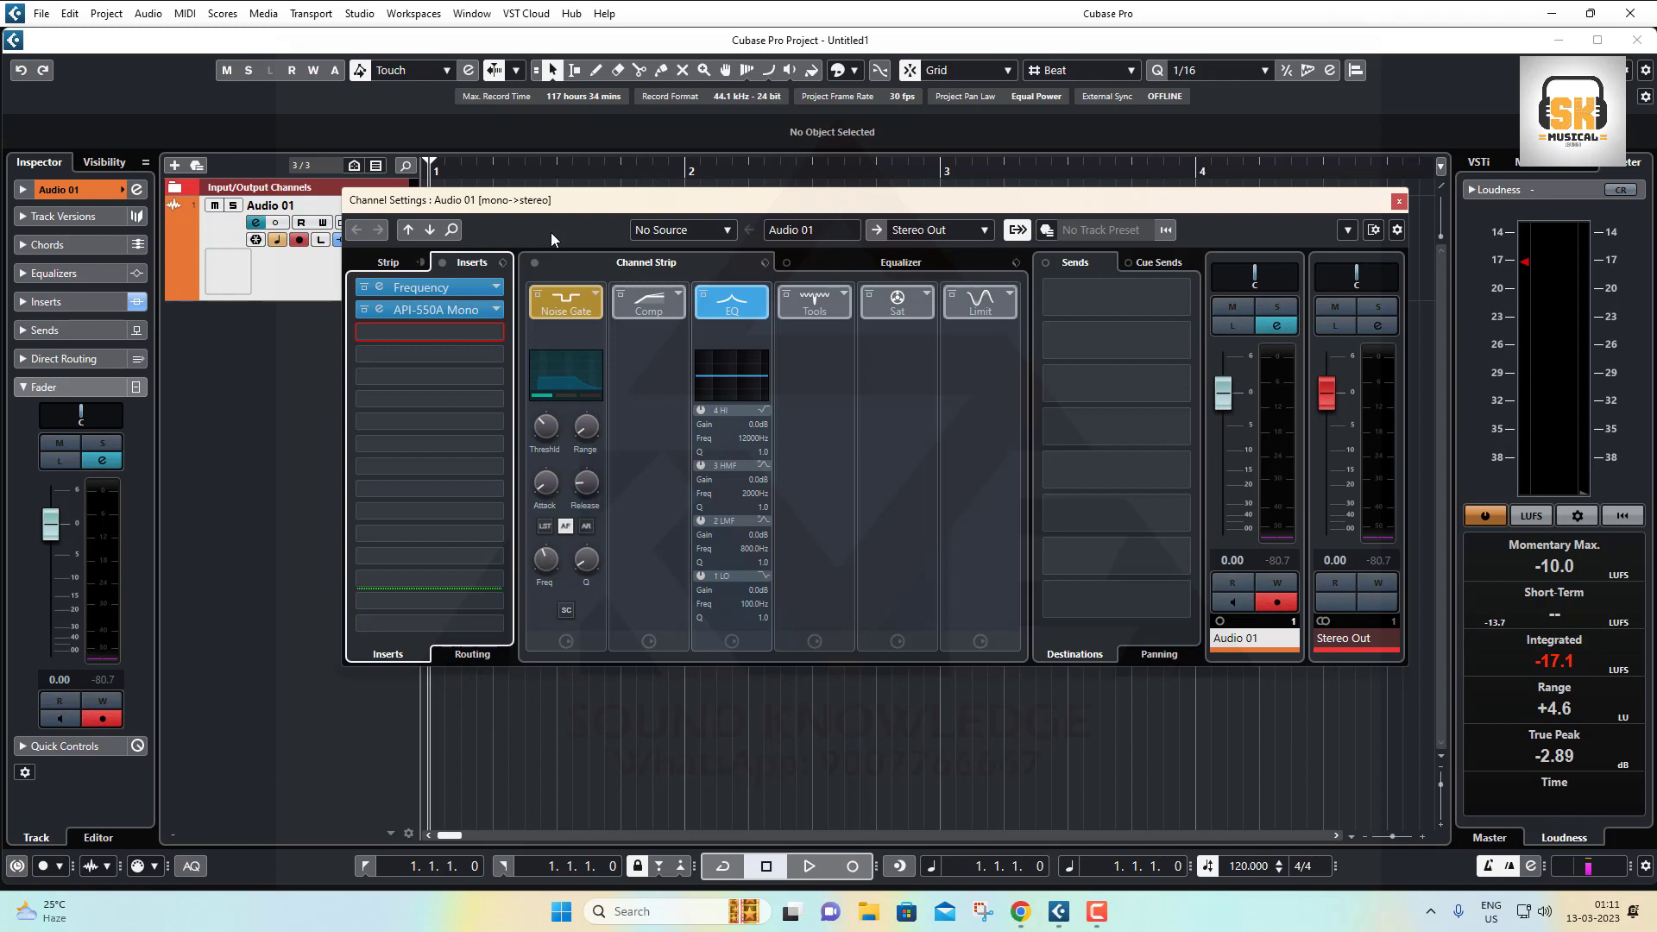
Reopen the Frequency EQ editor from Audio 01's first insert slot.
{"action": "left_click", "coordinate": [381, 290]}
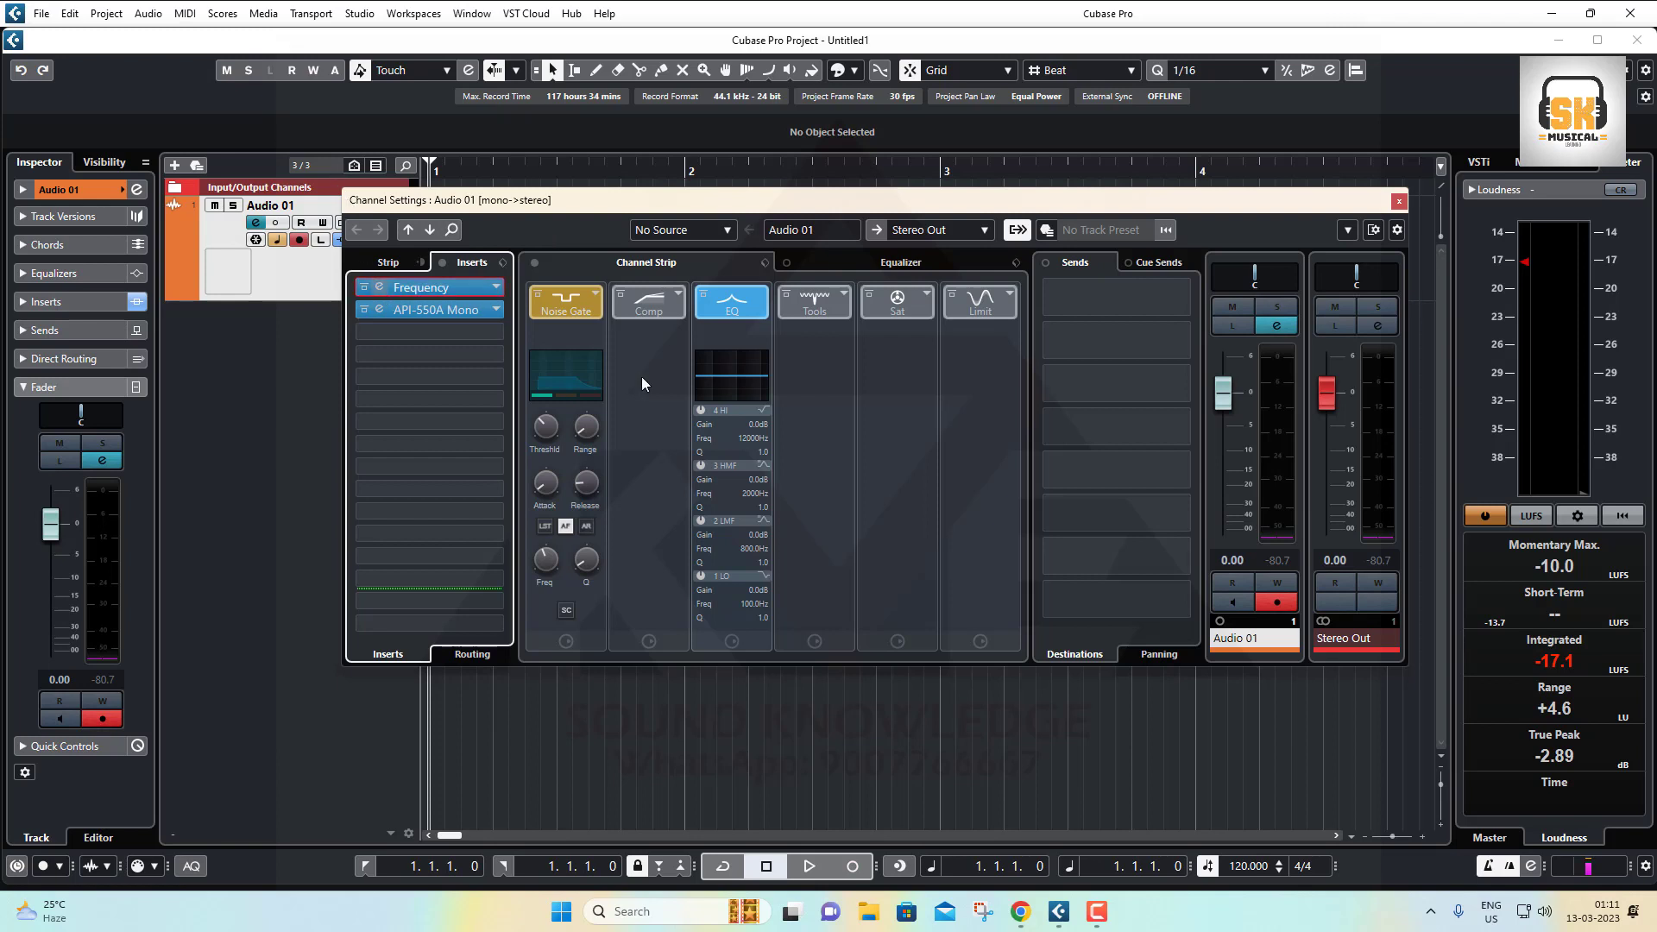